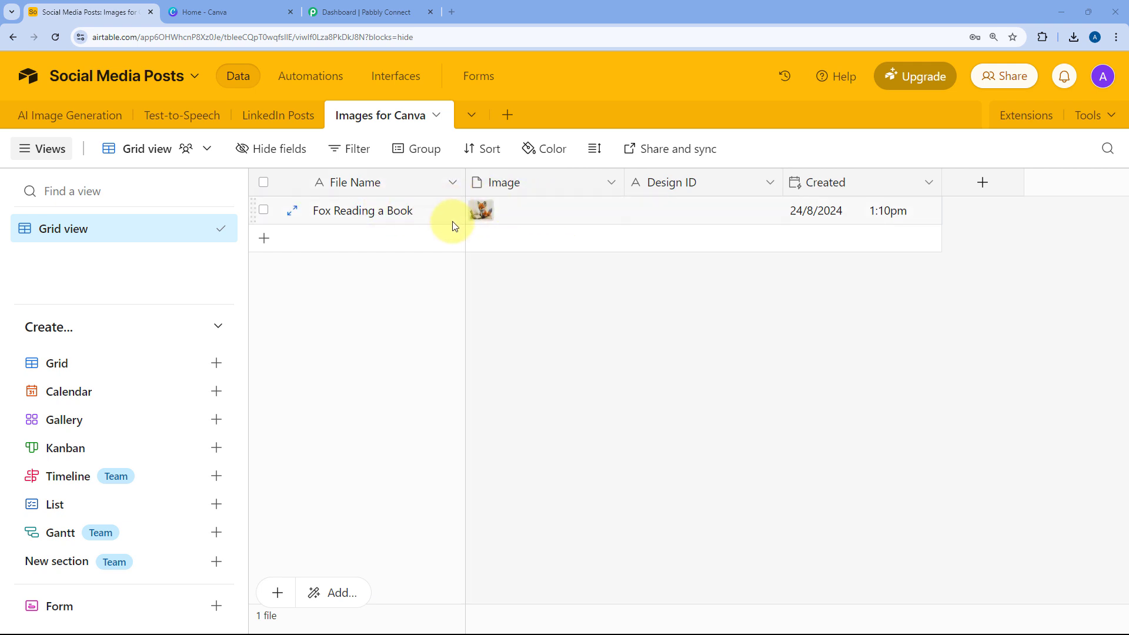
{"action": "left_click", "coordinate": [251, 6]}
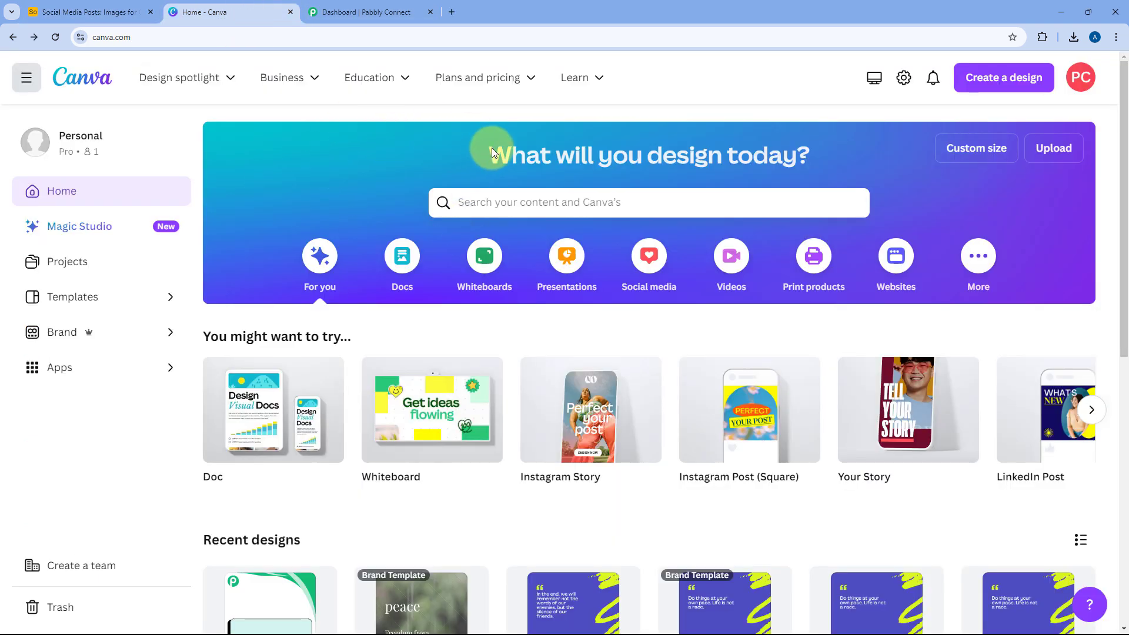
{"action": "left_click", "coordinate": [98, 6]}
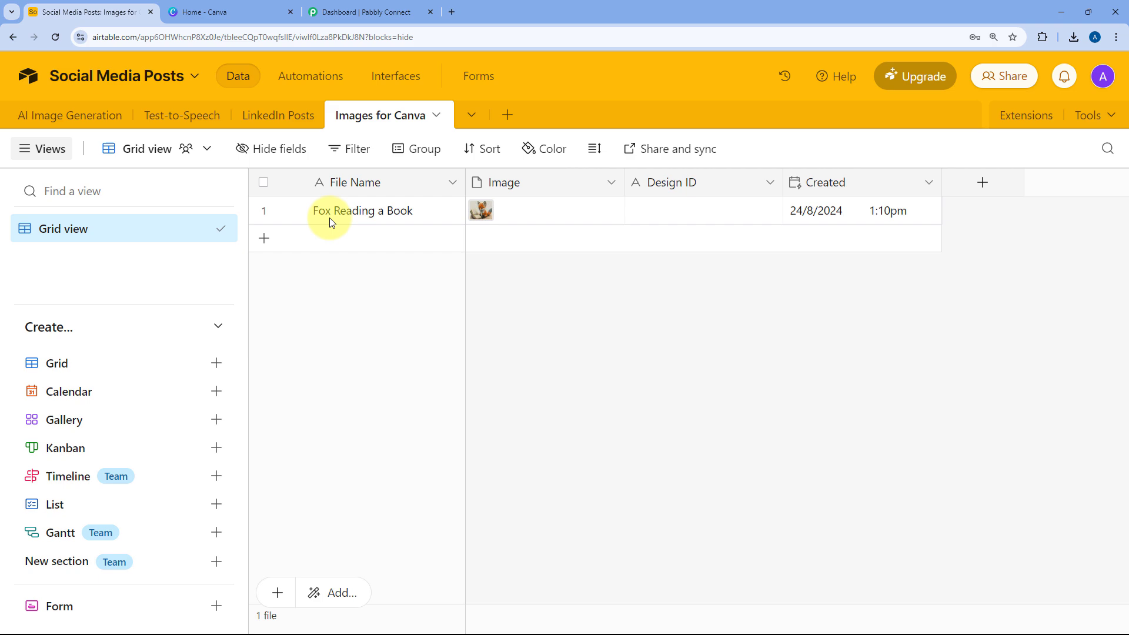
{"action": "left_click", "coordinate": [205, 4]}
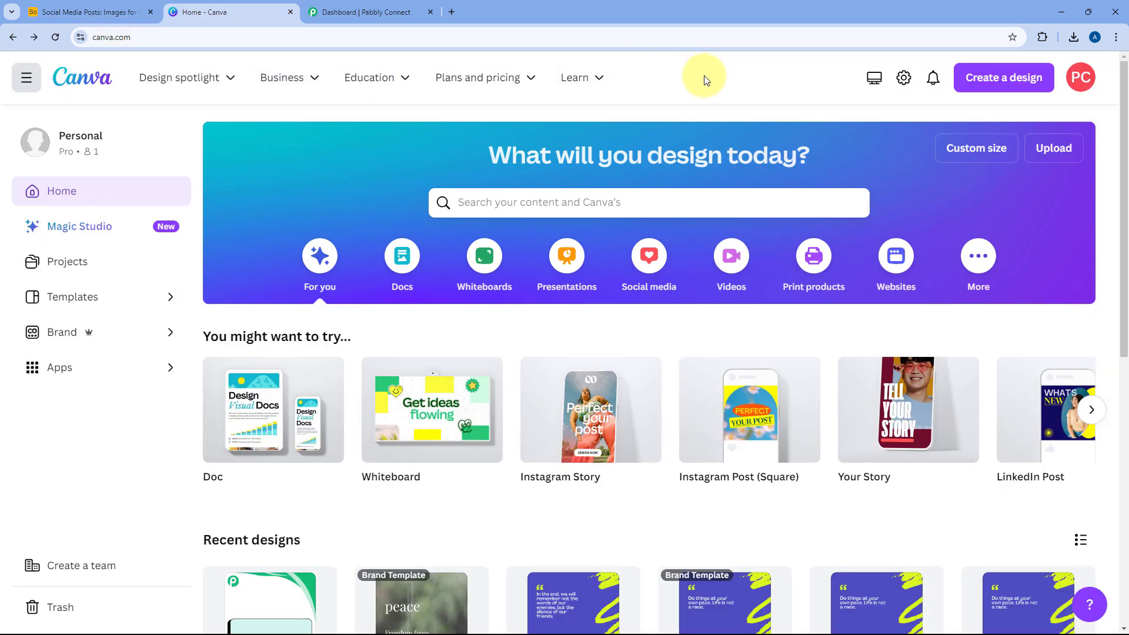
- Switch to Pabbly Connect and create a workflow named "Airtable to Canva" in the Home folder
{"action": "left_click", "coordinate": [356, 11]}
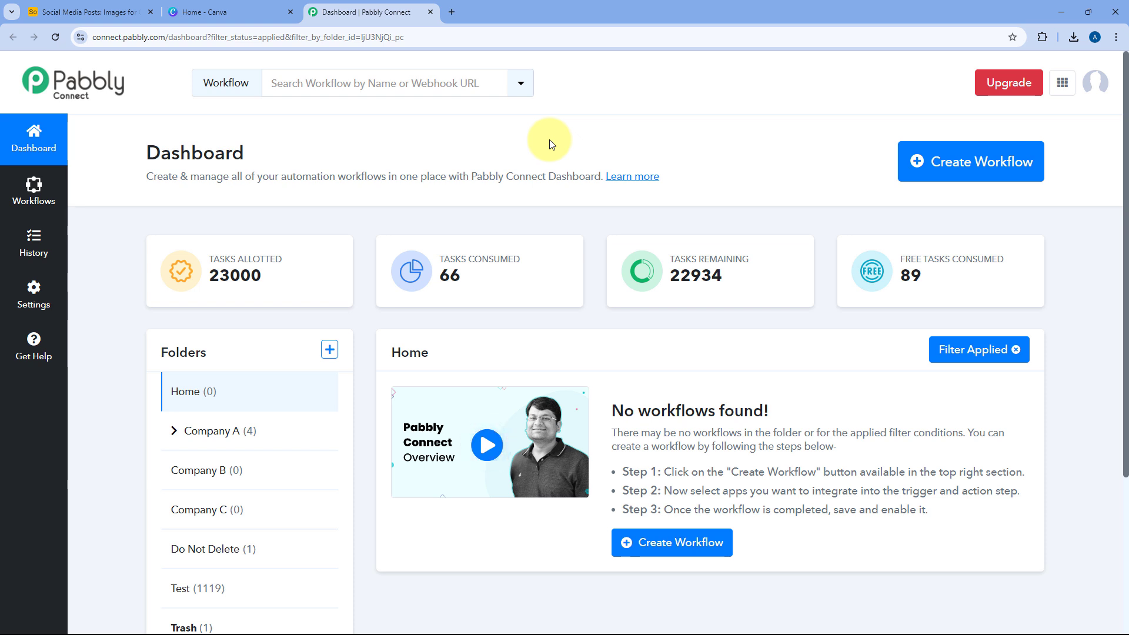
{"action": "left_click", "coordinate": [937, 175]}
{"action": "type", "text": "Airt"}
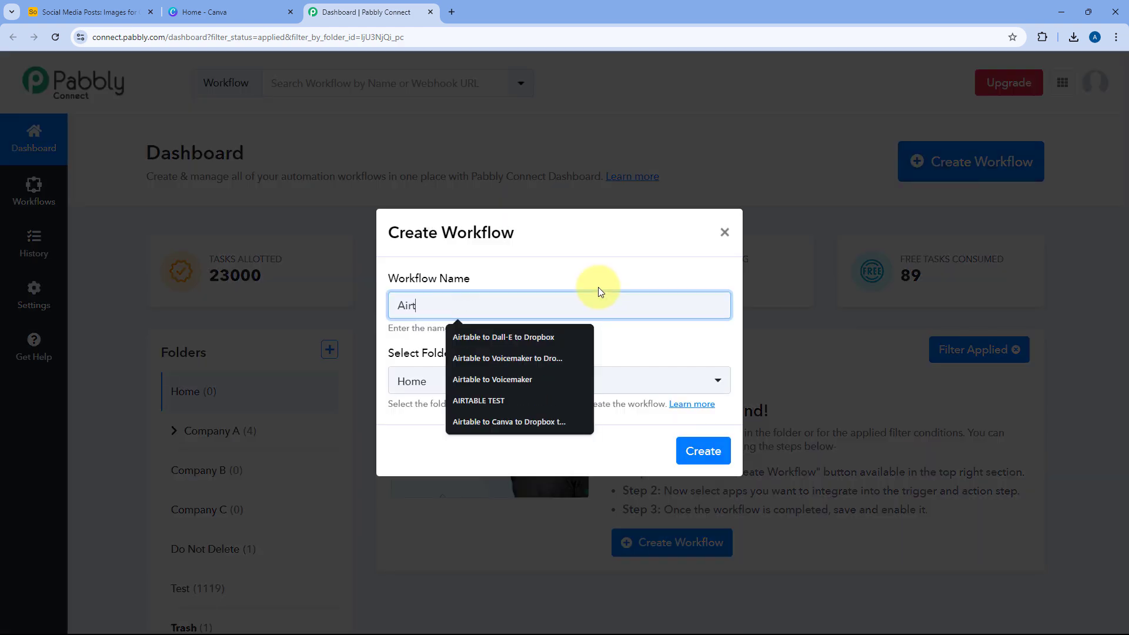
{"action": "type", "text": "able to Canv"}
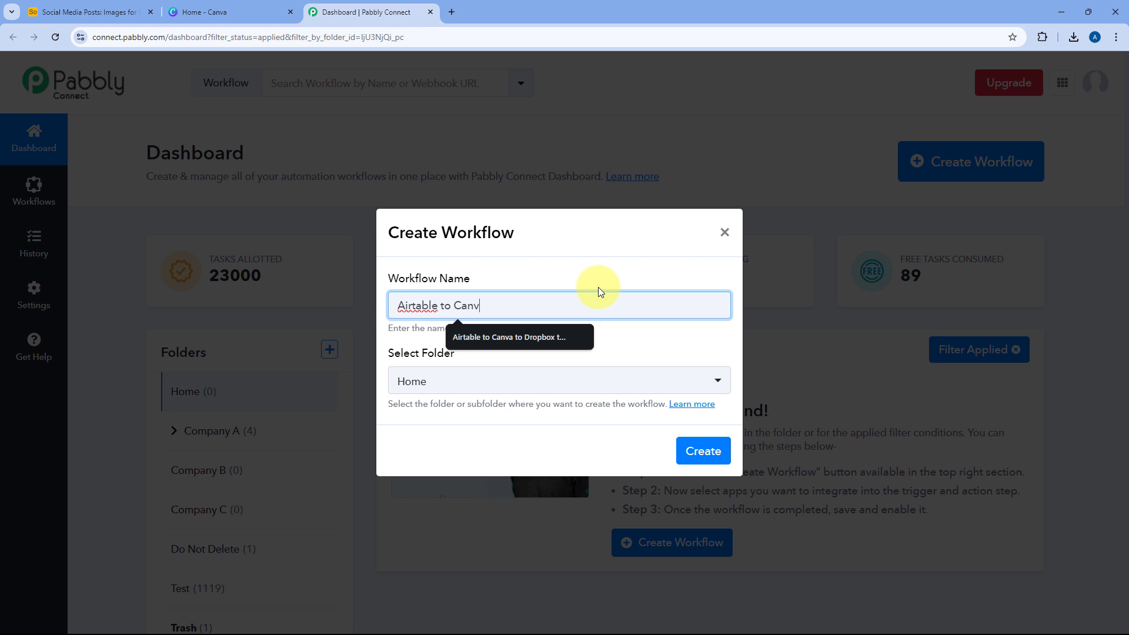
{"action": "type", "text": "a"}
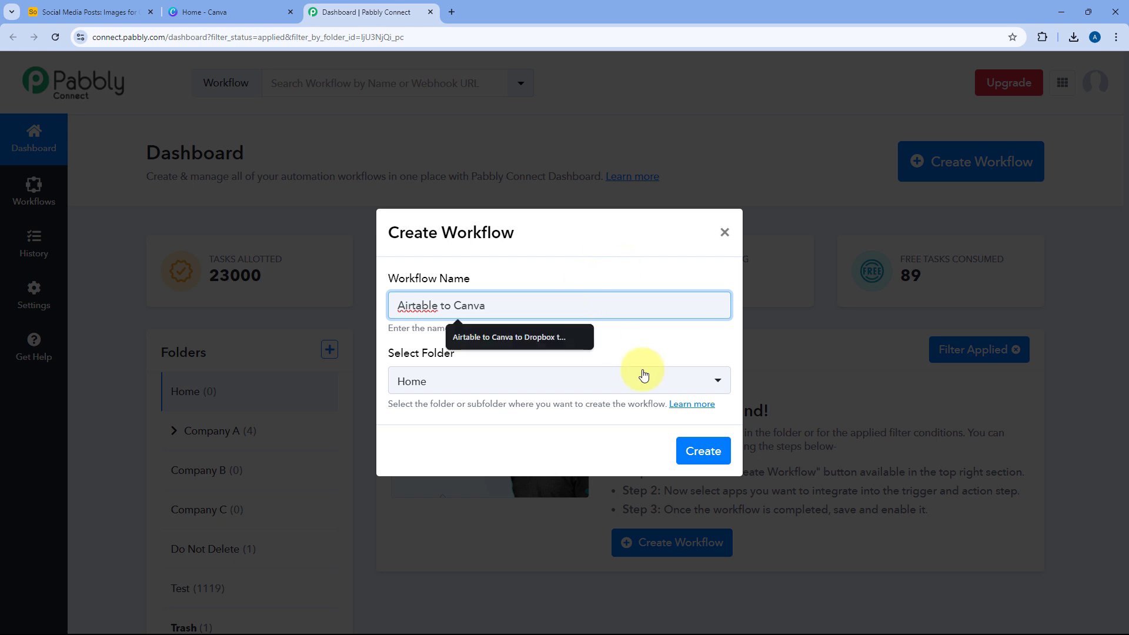
{"action": "left_click", "coordinate": [574, 325]}
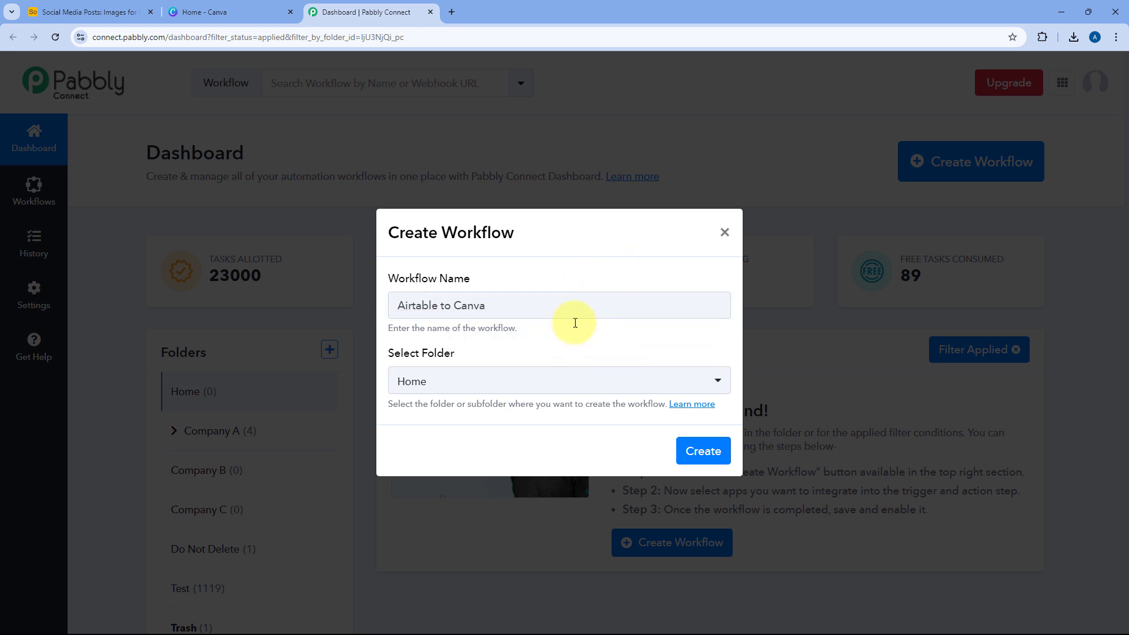
{"action": "left_click", "coordinate": [505, 383]}
{"action": "scroll", "coordinate": [531, 285], "scroll_direction": "down", "scroll_amount": 1}
{"action": "scroll", "coordinate": [515, 224], "scroll_direction": "up", "scroll_amount": 1}
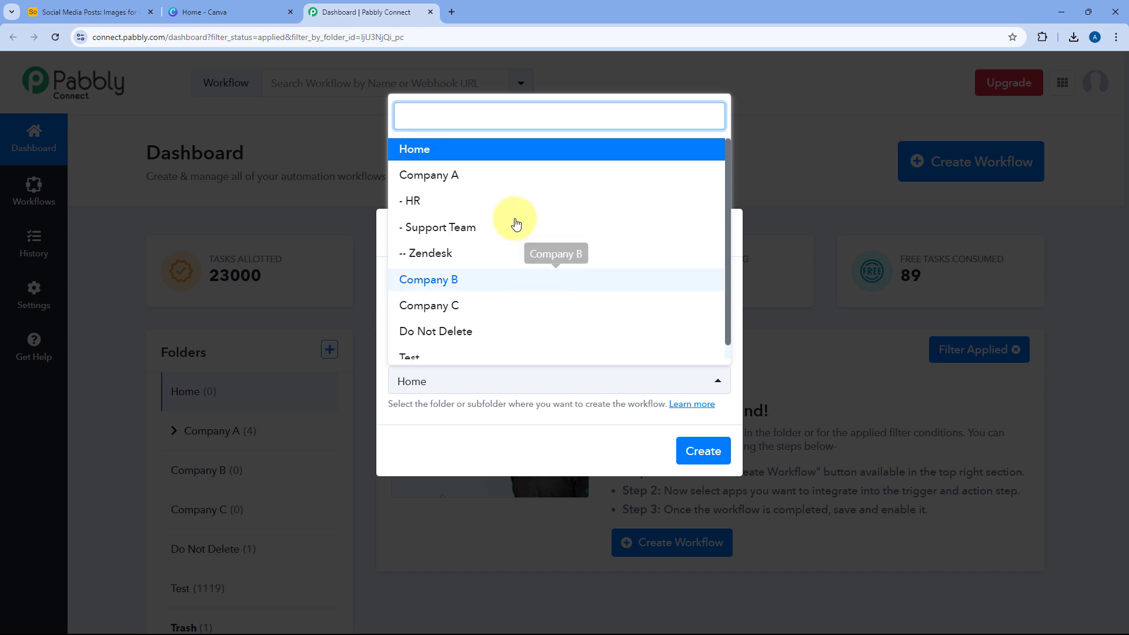
{"action": "left_click", "coordinate": [474, 149]}
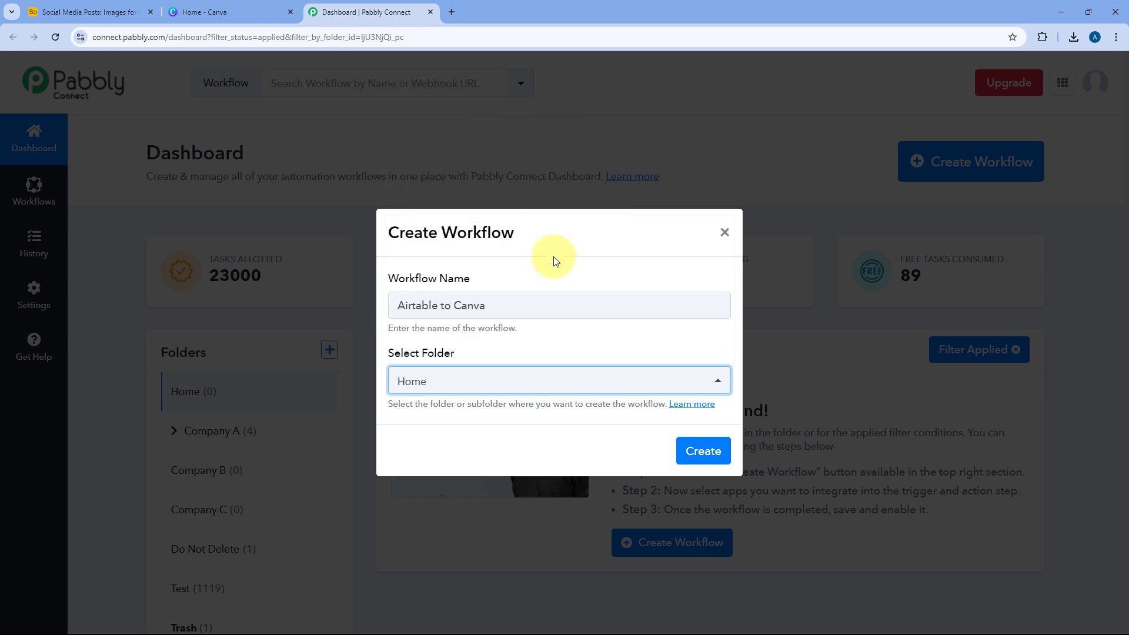
{"action": "left_click", "coordinate": [703, 450]}
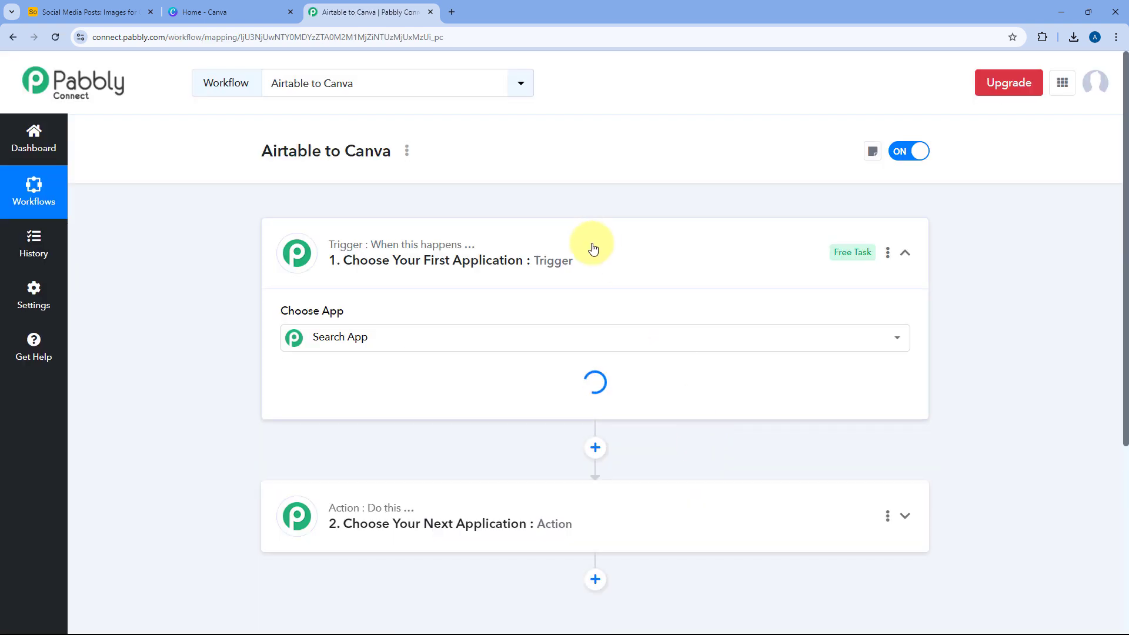
- Review the new workflow's trigger and action steps alongside the Images for Canva table in Airtable and the Canva home page
{"action": "left_click", "coordinate": [564, 262]}
{"action": "scroll", "coordinate": [242, 305], "scroll_direction": "down", "scroll_amount": 1}
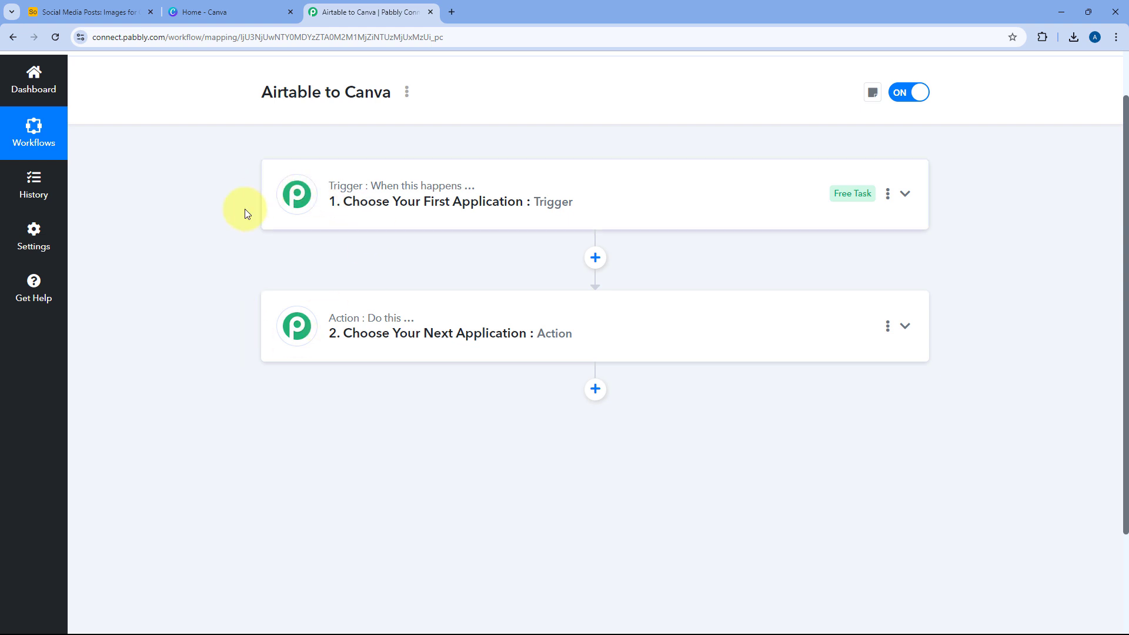
{"action": "mouse_move", "coordinate": [363, 188]}
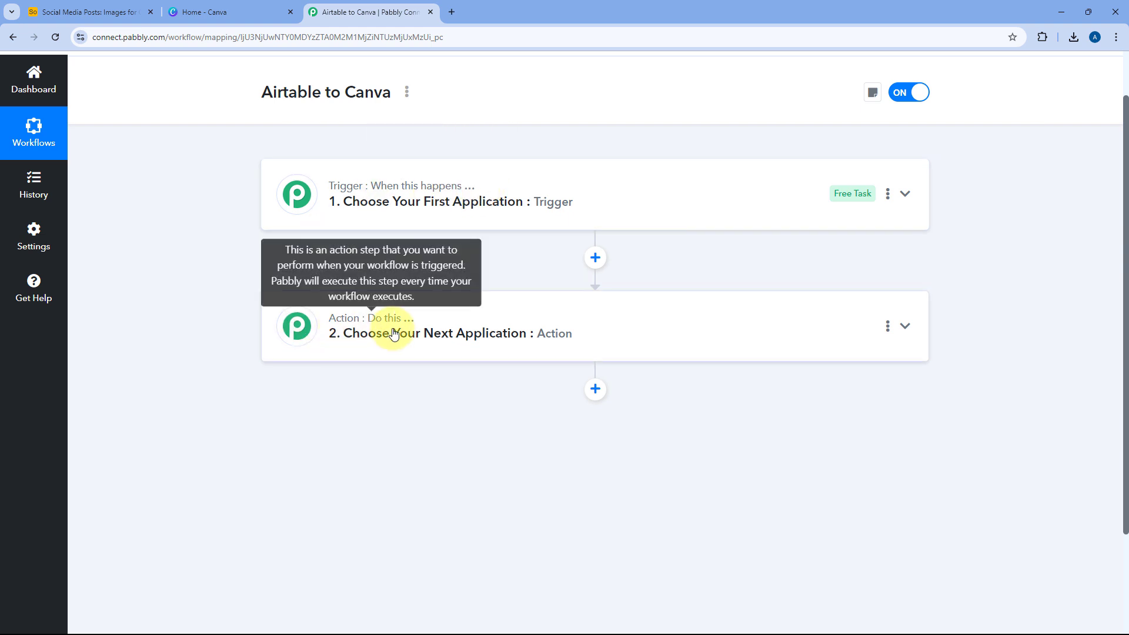
{"action": "left_click", "coordinate": [585, 204]}
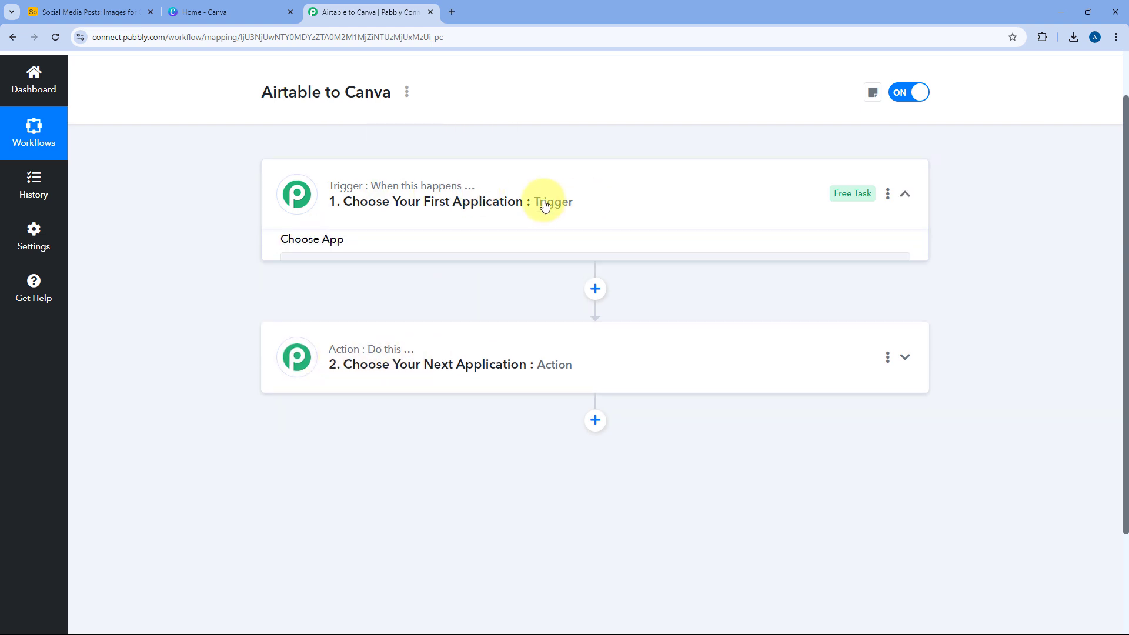
{"action": "scroll", "coordinate": [197, 234], "scroll_direction": "down", "scroll_amount": 1}
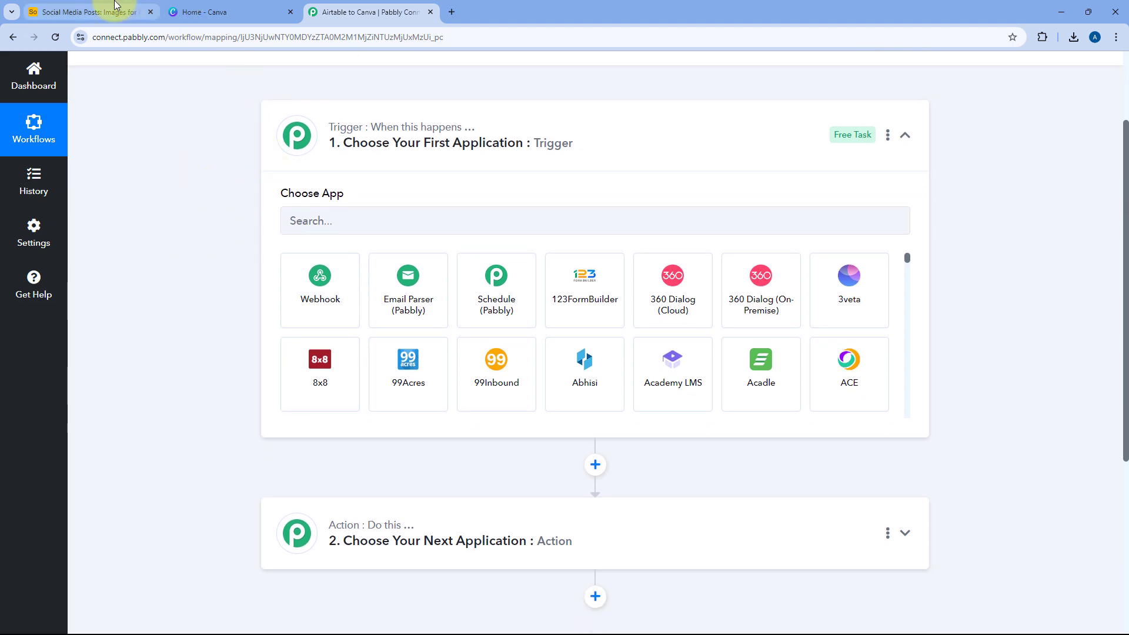
{"action": "left_click", "coordinate": [97, 12]}
{"action": "left_click", "coordinate": [371, 12]}
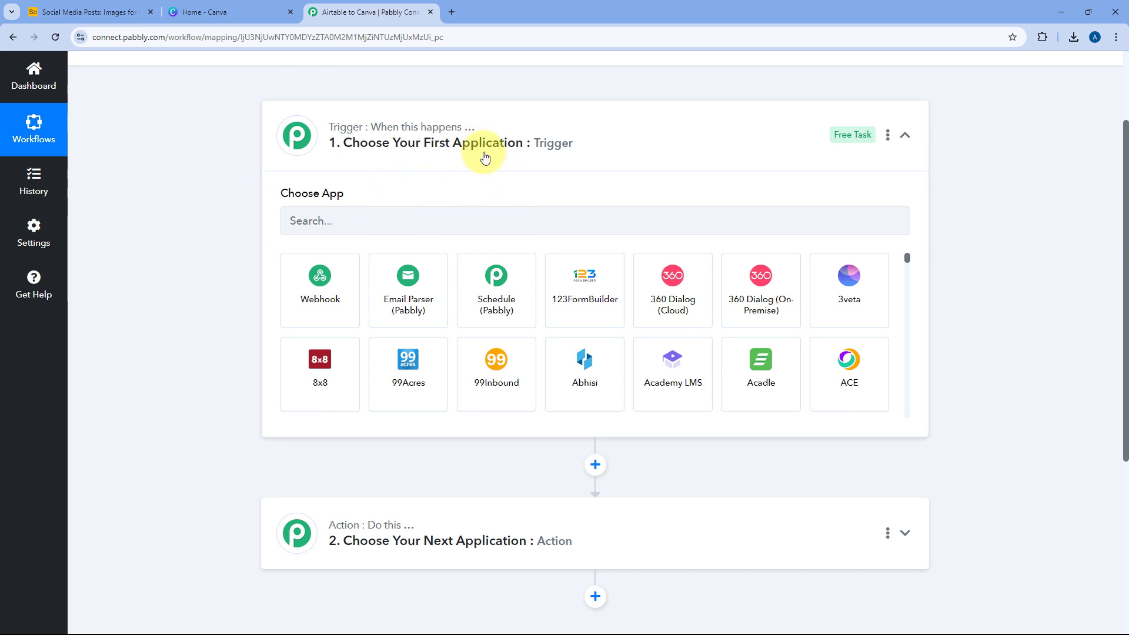
{"action": "left_click", "coordinate": [97, 12]}
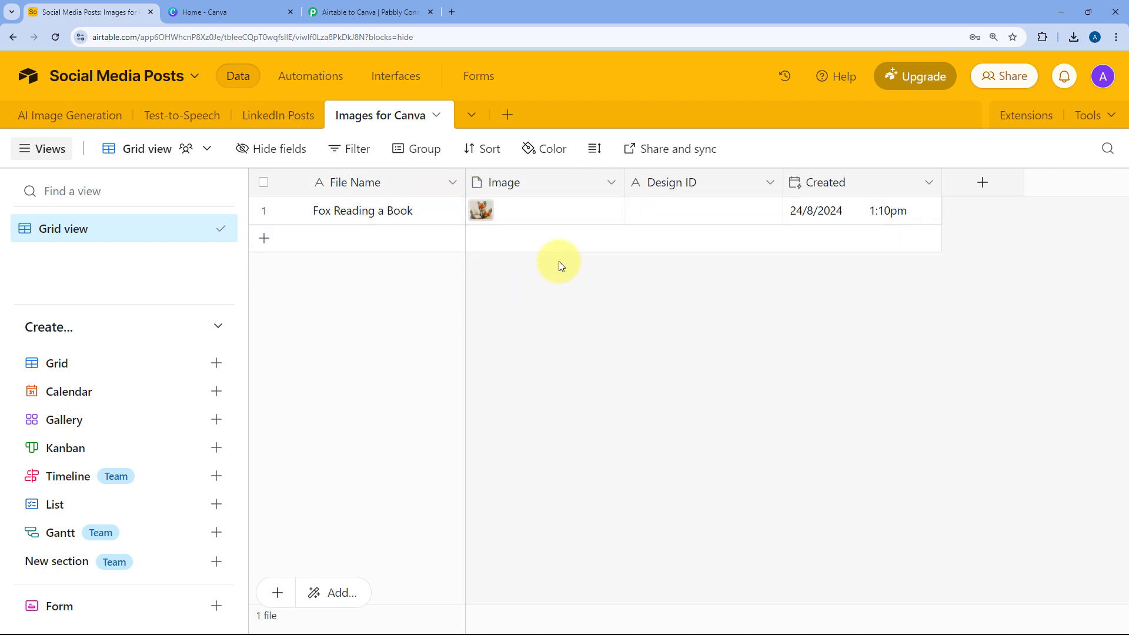
{"action": "left_click", "coordinate": [335, 11]}
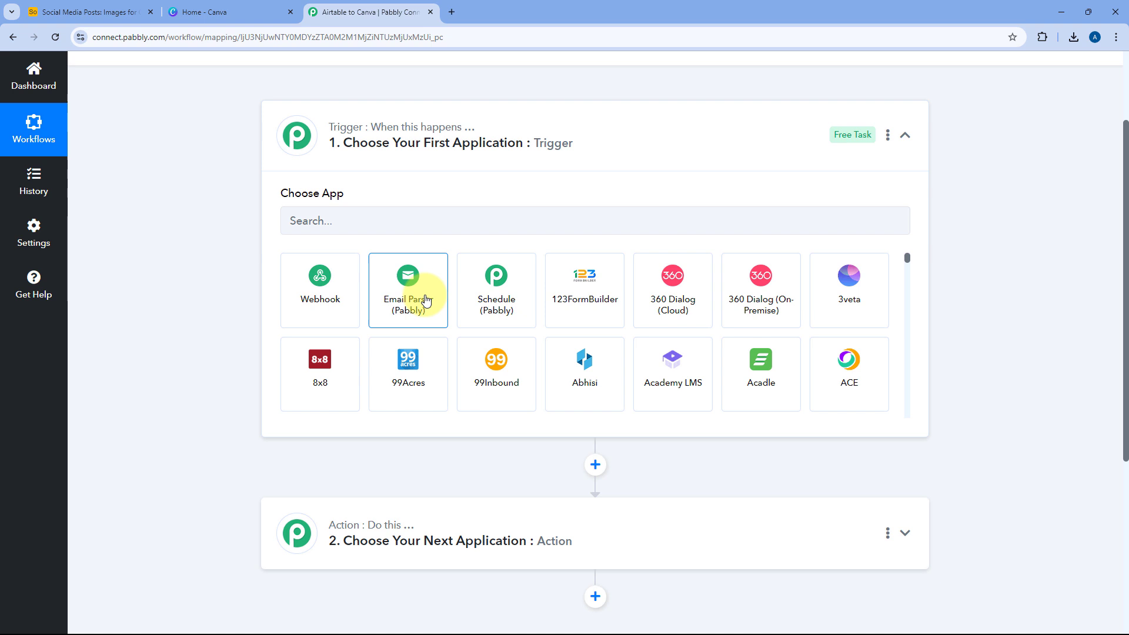
{"action": "scroll", "coordinate": [218, 254], "scroll_direction": "down", "scroll_amount": 2}
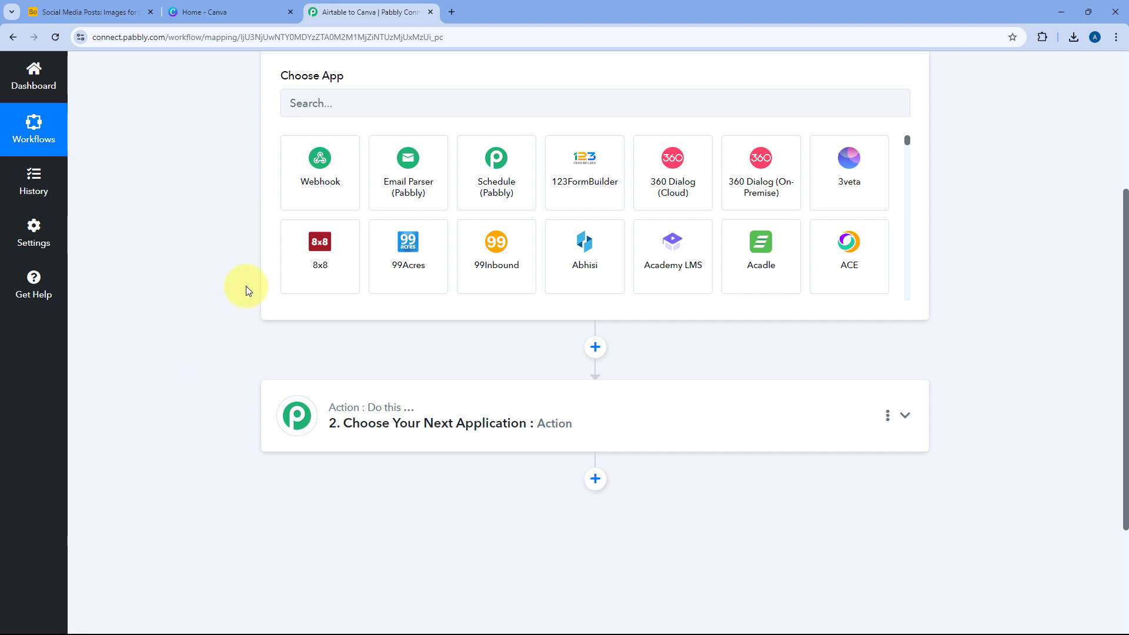
{"action": "left_click", "coordinate": [232, 14]}
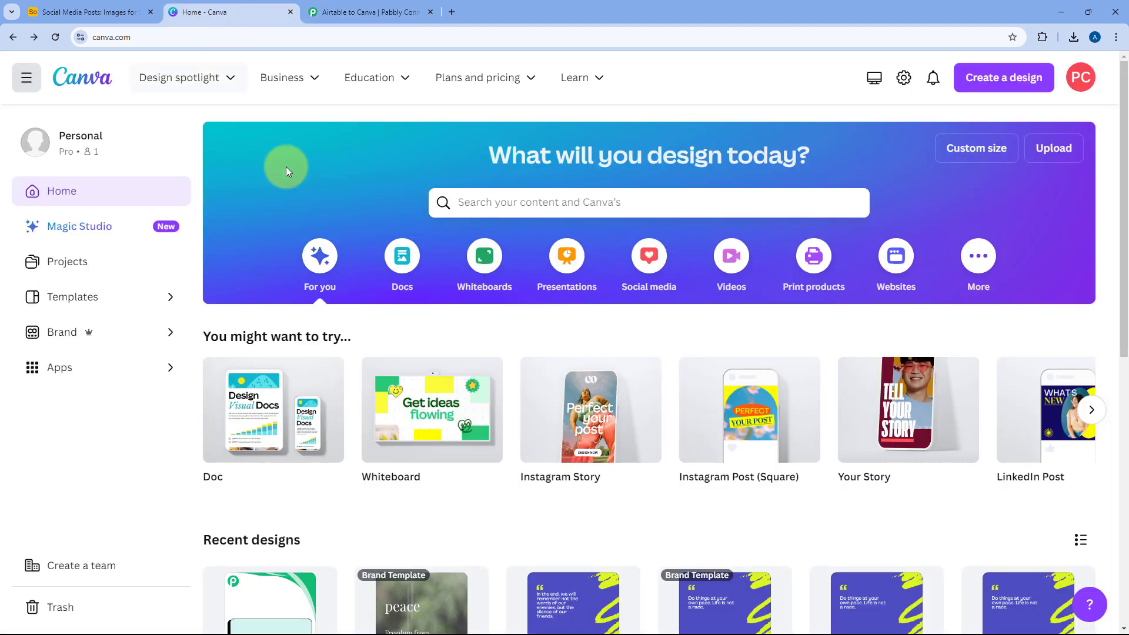
{"action": "left_click", "coordinate": [373, 6]}
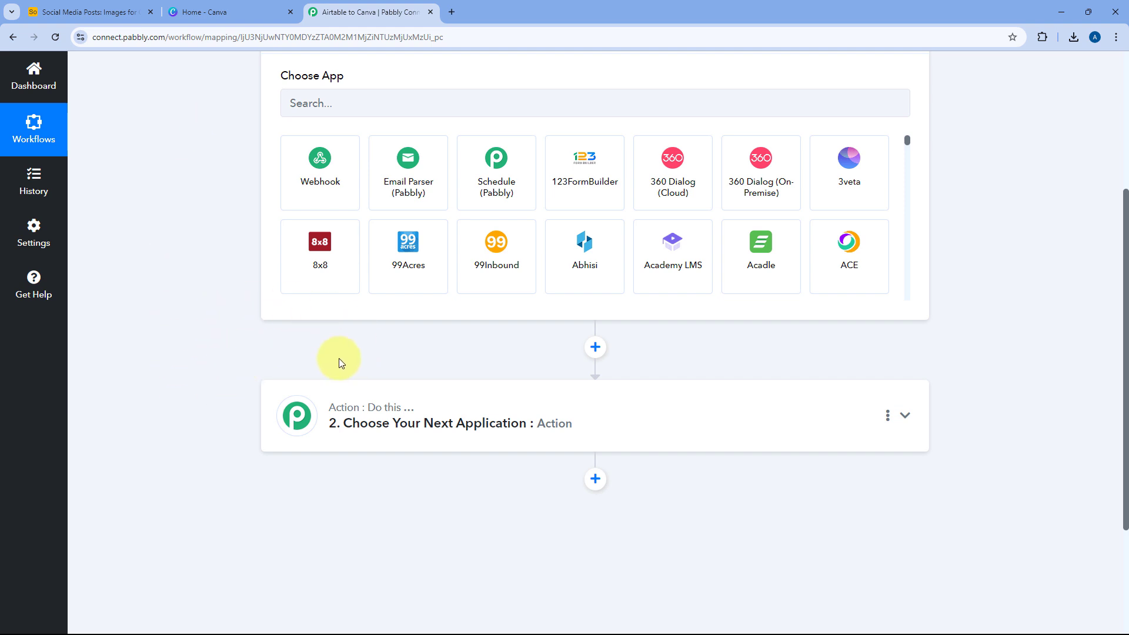
{"action": "scroll", "coordinate": [344, 347], "scroll_direction": "down", "scroll_amount": 3}
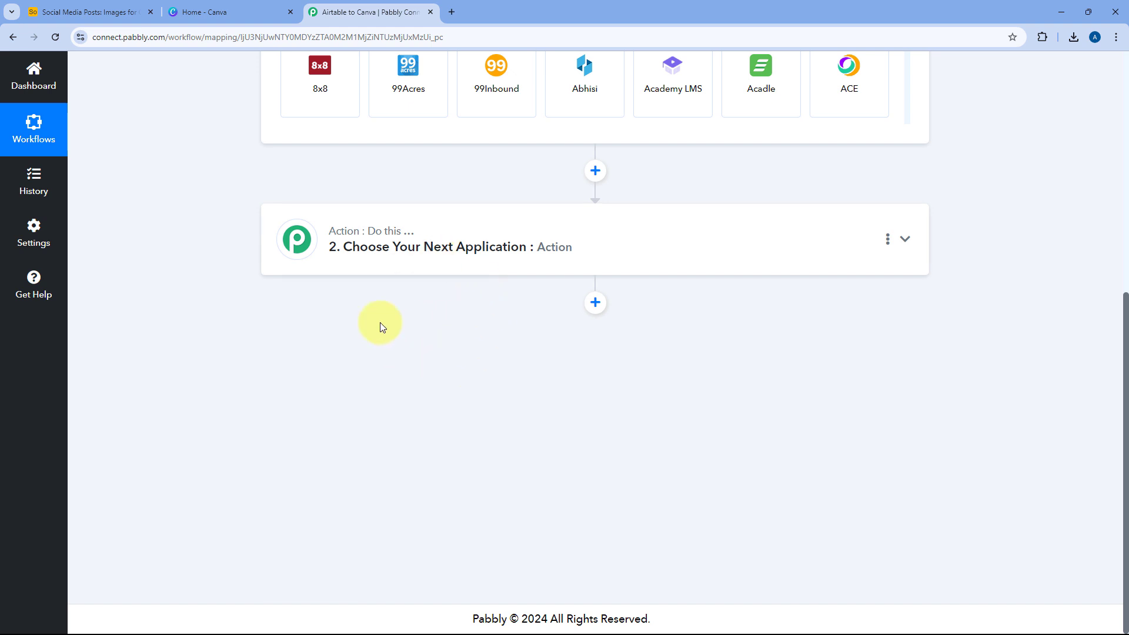
{"action": "left_click", "coordinate": [138, 12]}
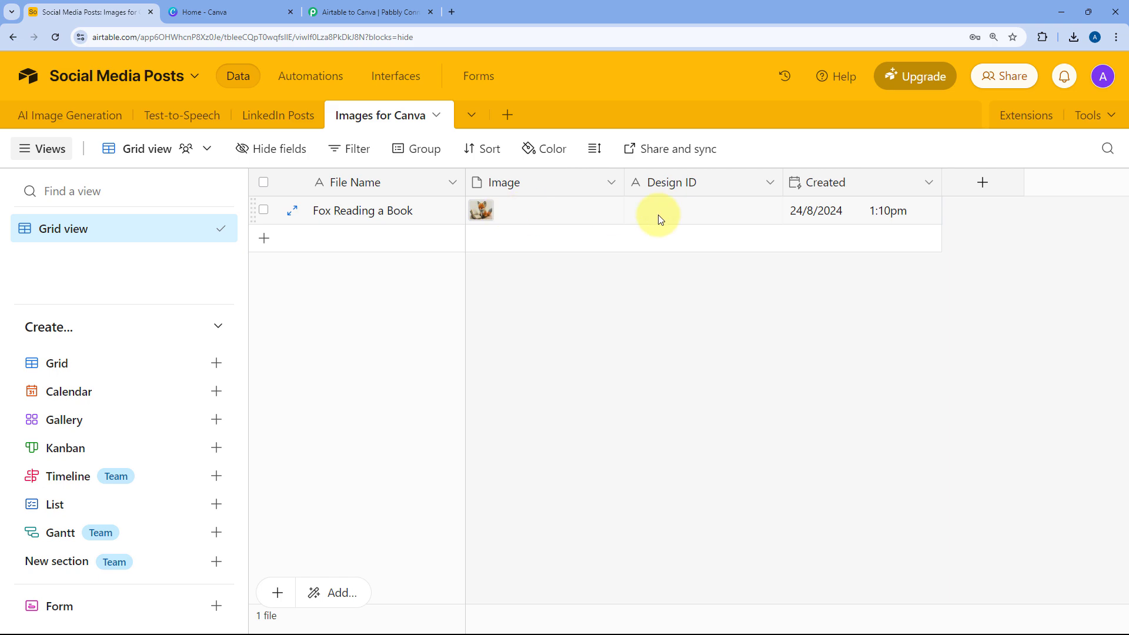
{"action": "left_click", "coordinate": [365, 12]}
- Set the workflow's trigger app to Airtable and its trigger event to New Record
{"action": "scroll", "coordinate": [194, 275], "scroll_direction": "up", "scroll_amount": 5}
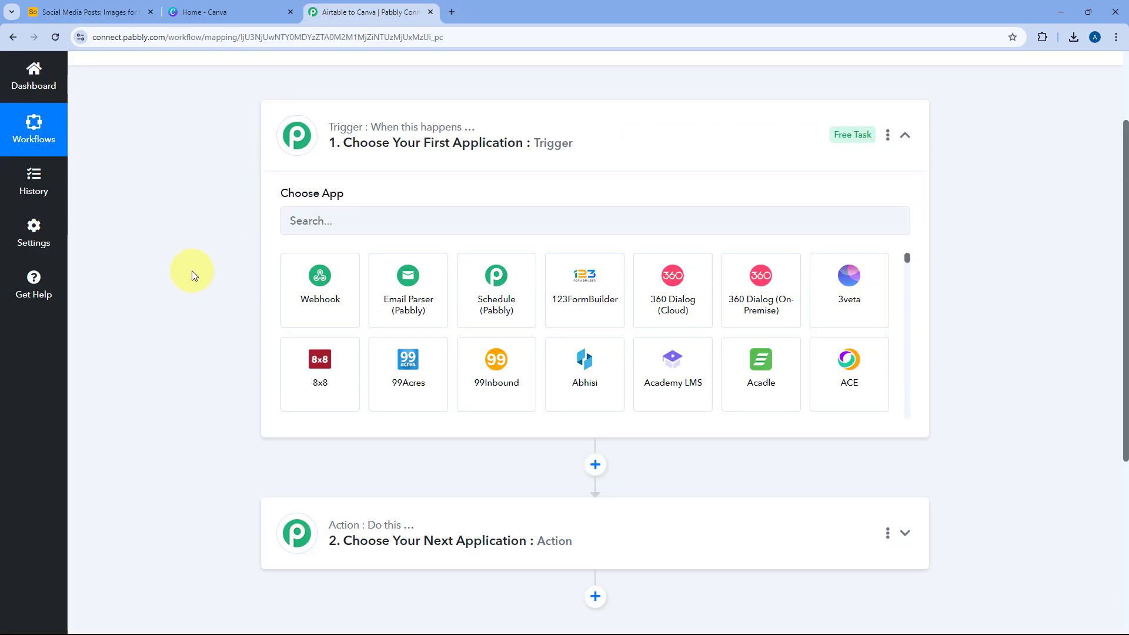
{"action": "left_click", "coordinate": [349, 224]}
{"action": "type", "text": "Airtab"}
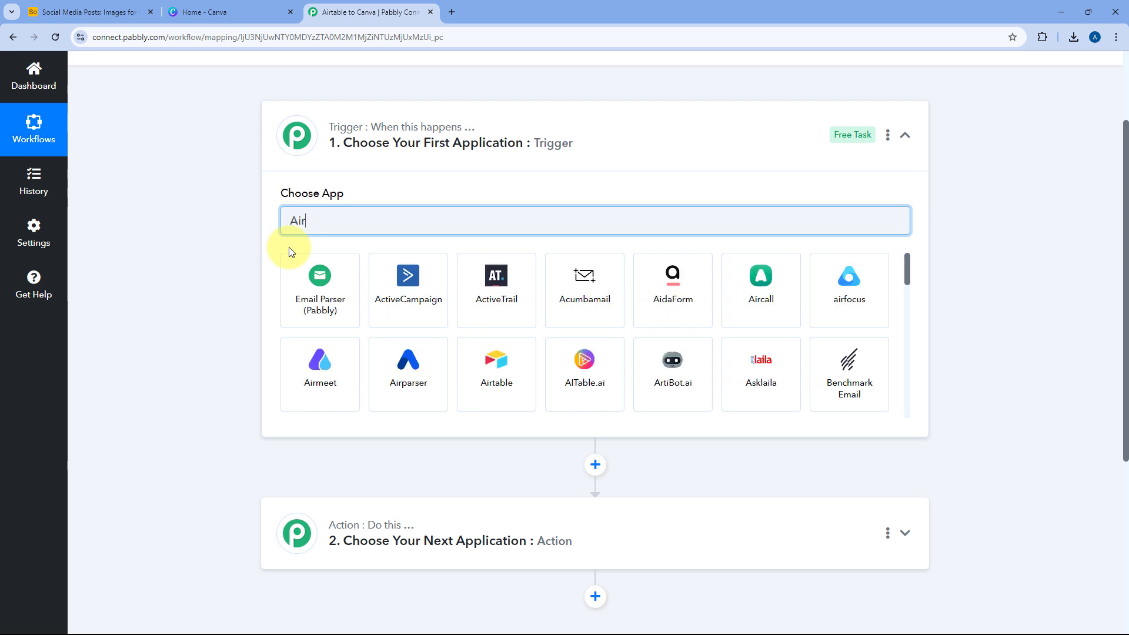
{"action": "left_click", "coordinate": [318, 290]}
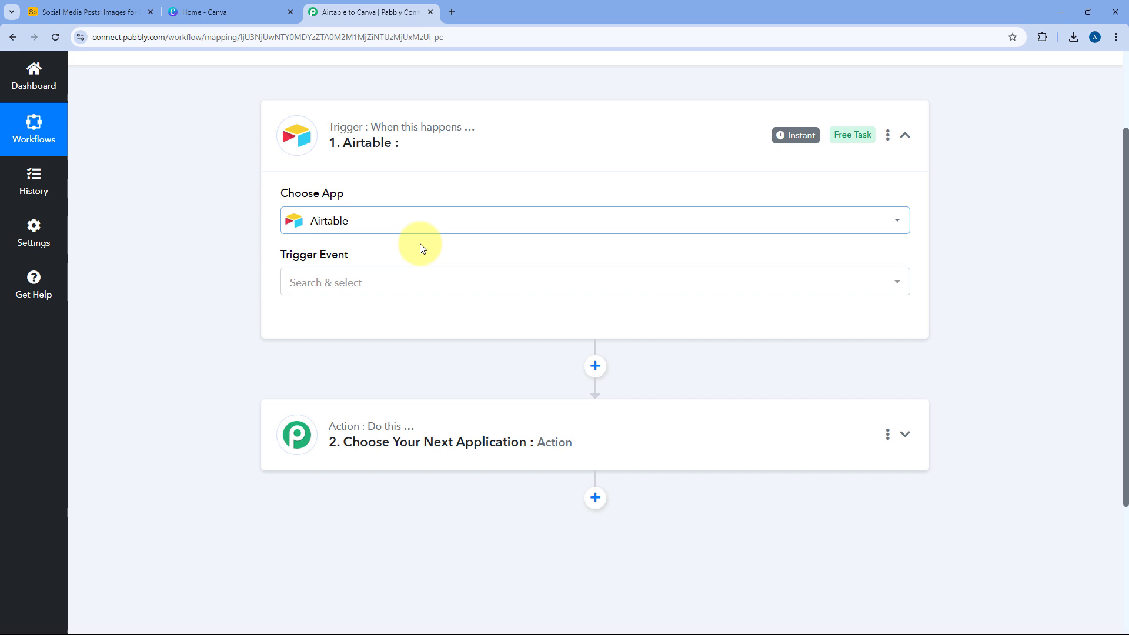
{"action": "scroll", "coordinate": [353, 223], "scroll_direction": "down", "scroll_amount": 1}
{"action": "left_click", "coordinate": [386, 220]}
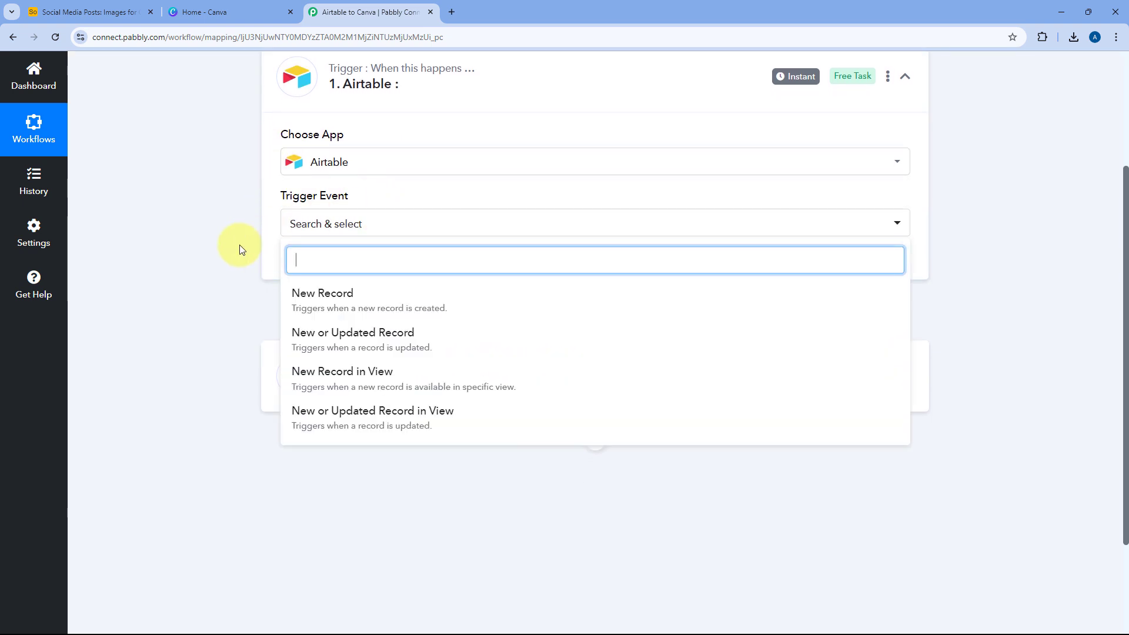
{"action": "scroll", "coordinate": [242, 229], "scroll_direction": "down", "scroll_amount": 2}
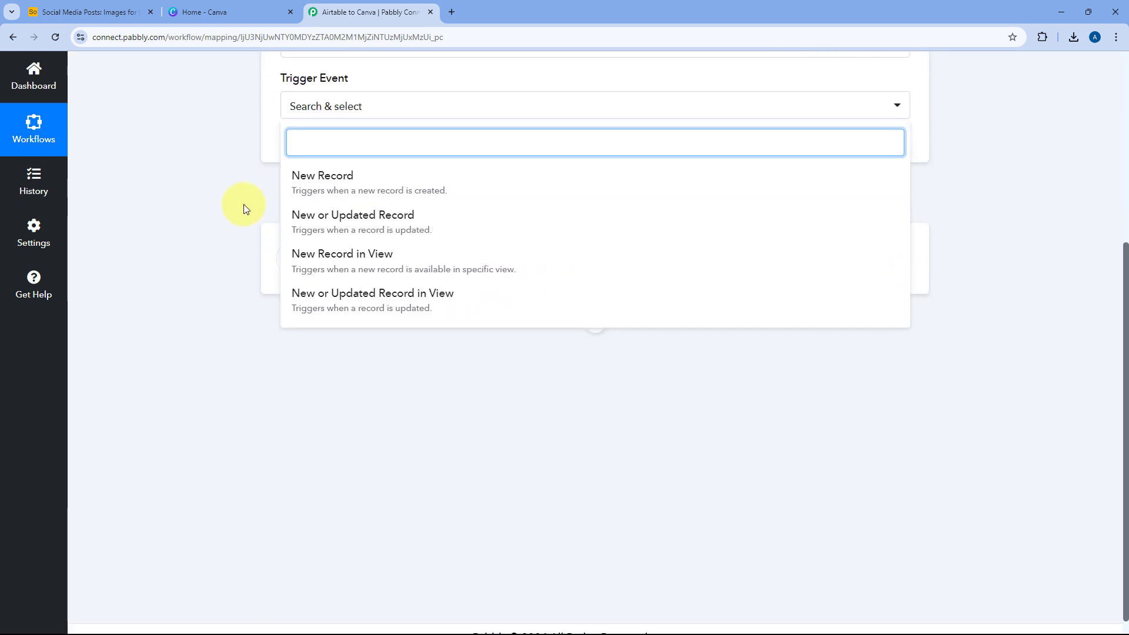
{"action": "left_click", "coordinate": [381, 186]}
{"action": "scroll", "coordinate": [380, 189], "scroll_direction": "up", "scroll_amount": 2}
- Add a new Airtable connection for the trigger, granting Pabbly Connect access to all current and future bases in all workspaces
{"action": "left_click", "coordinate": [328, 272]}
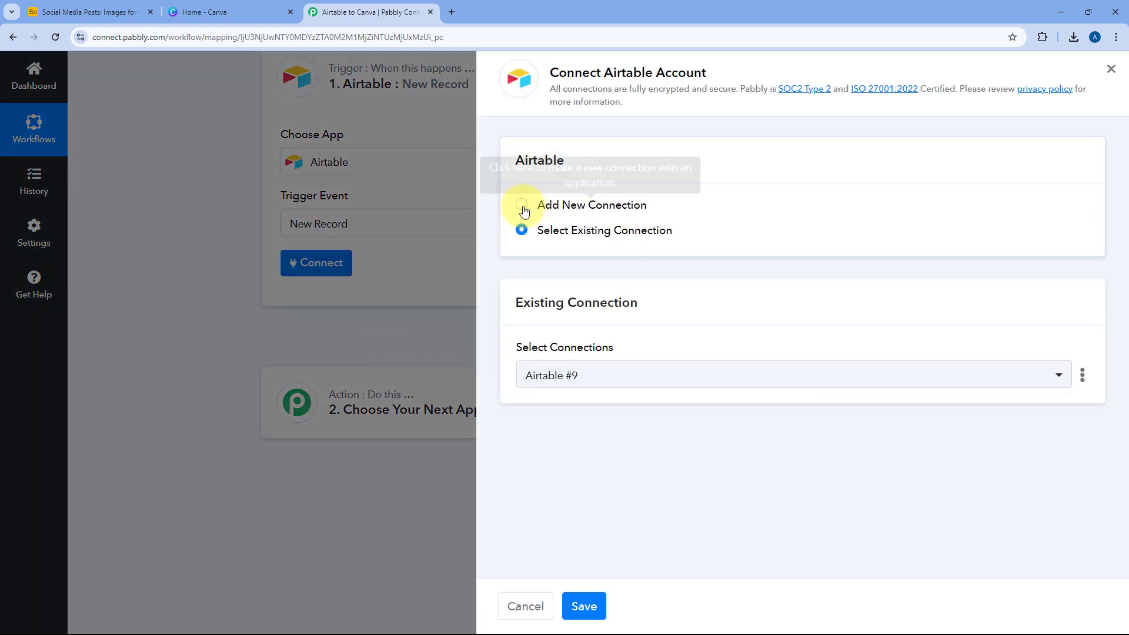
{"action": "left_click", "coordinate": [519, 205]}
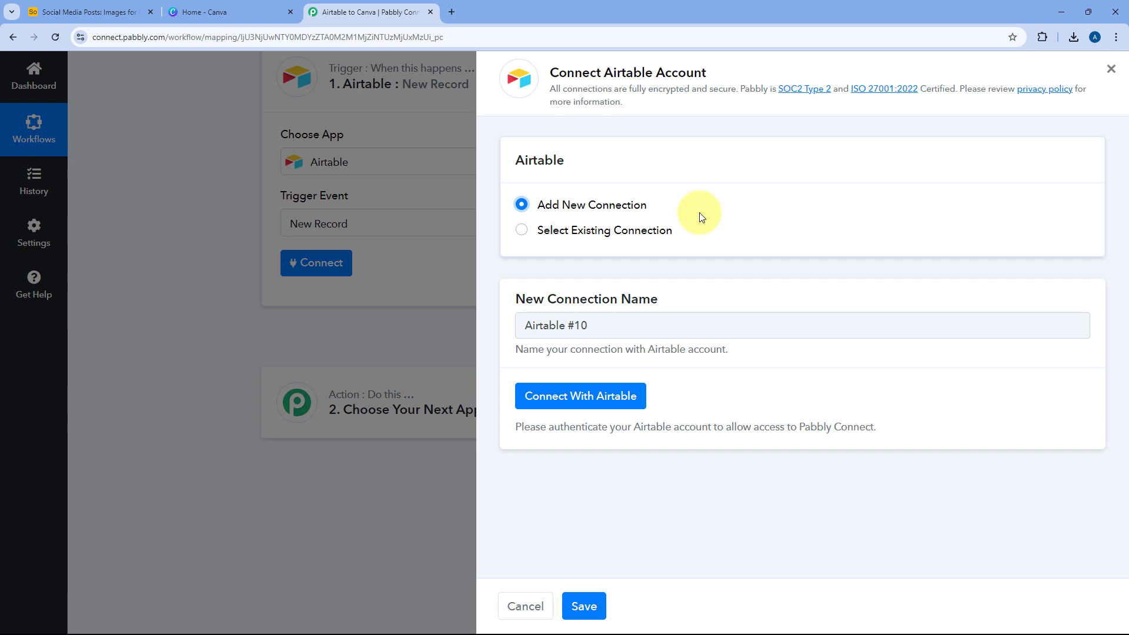
{"action": "left_click", "coordinate": [582, 396]}
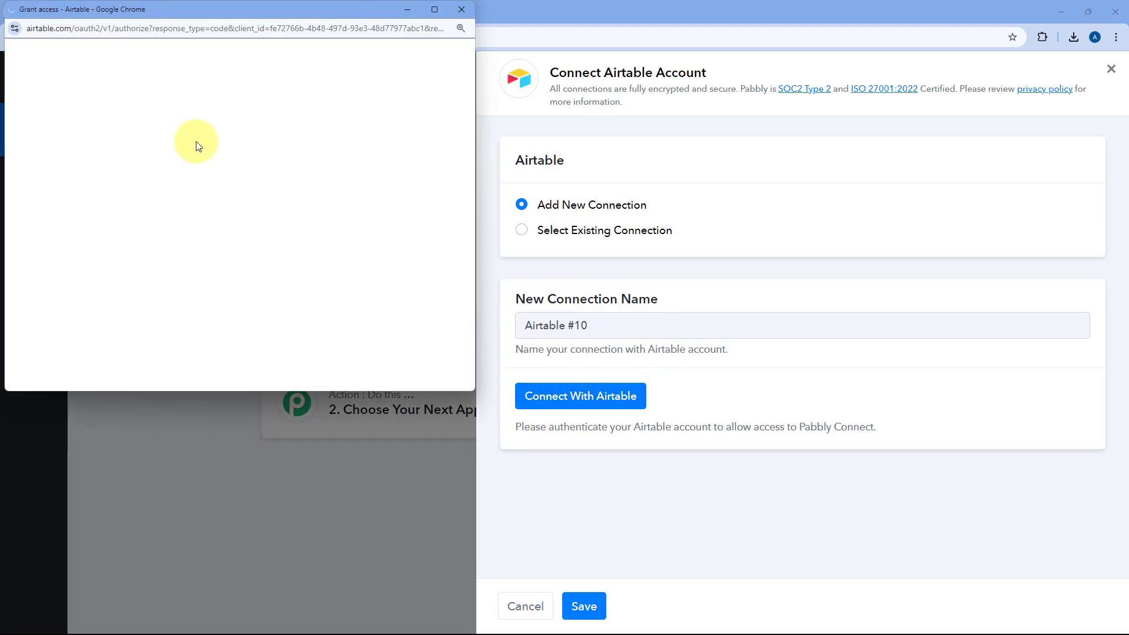
{"action": "scroll", "coordinate": [259, 209], "scroll_direction": "down", "scroll_amount": 5}
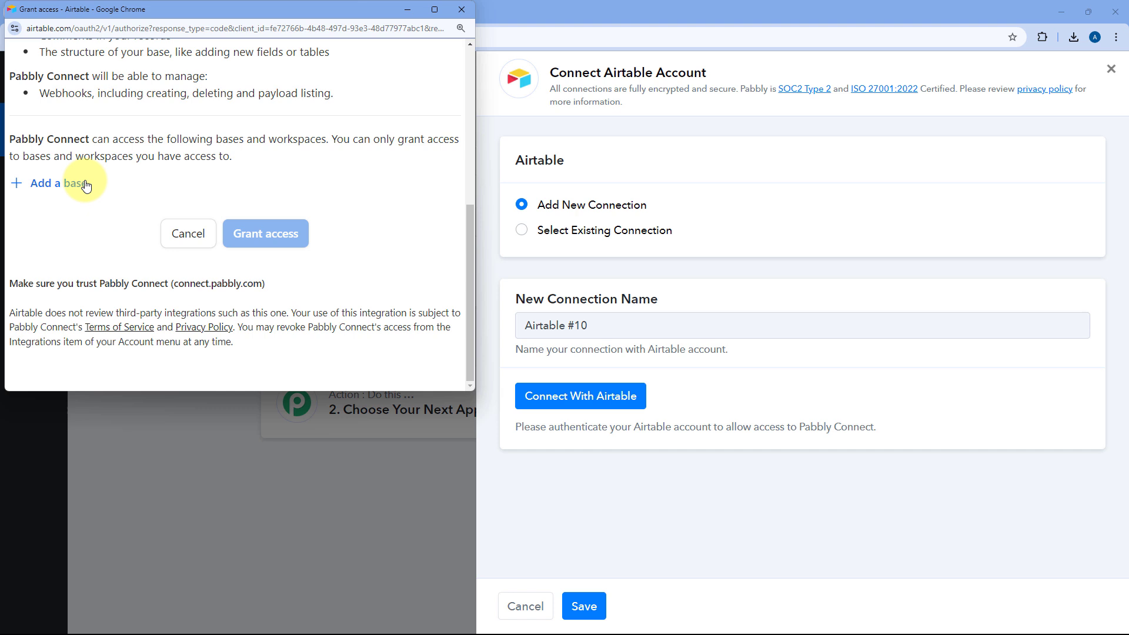
{"action": "left_click", "coordinate": [61, 187]}
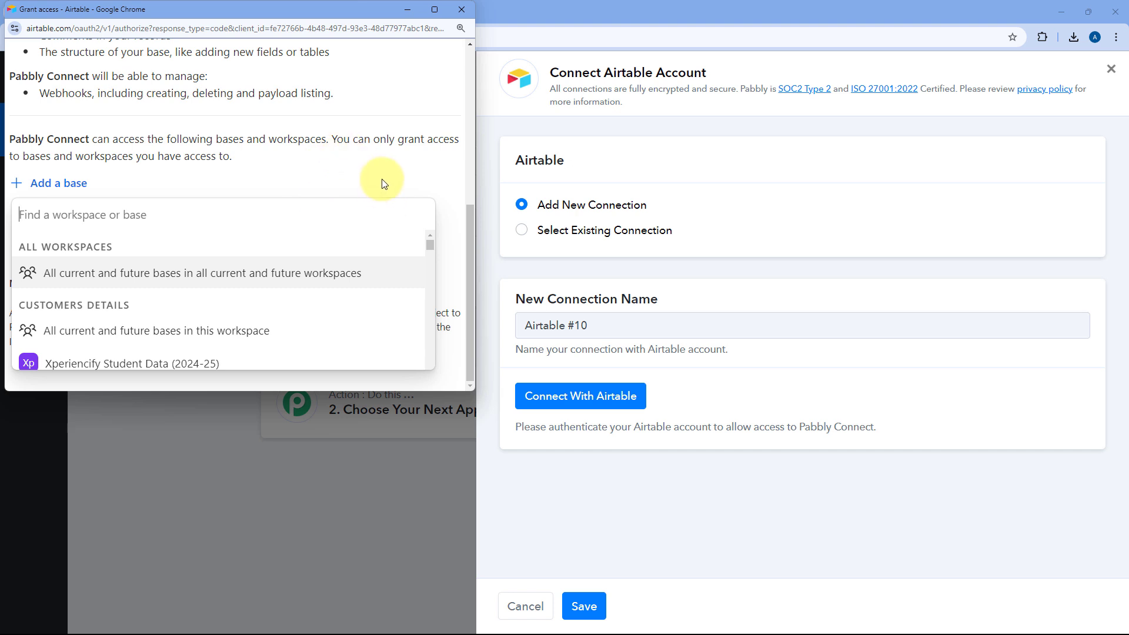
{"action": "left_click", "coordinate": [115, 276]}
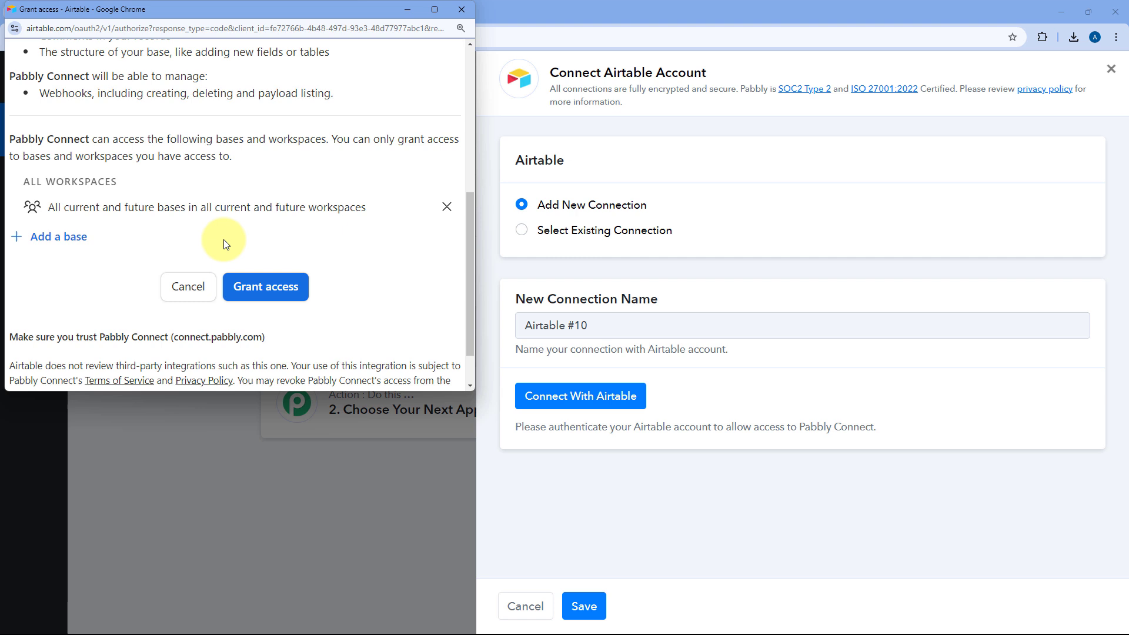
{"action": "left_click", "coordinate": [261, 286]}
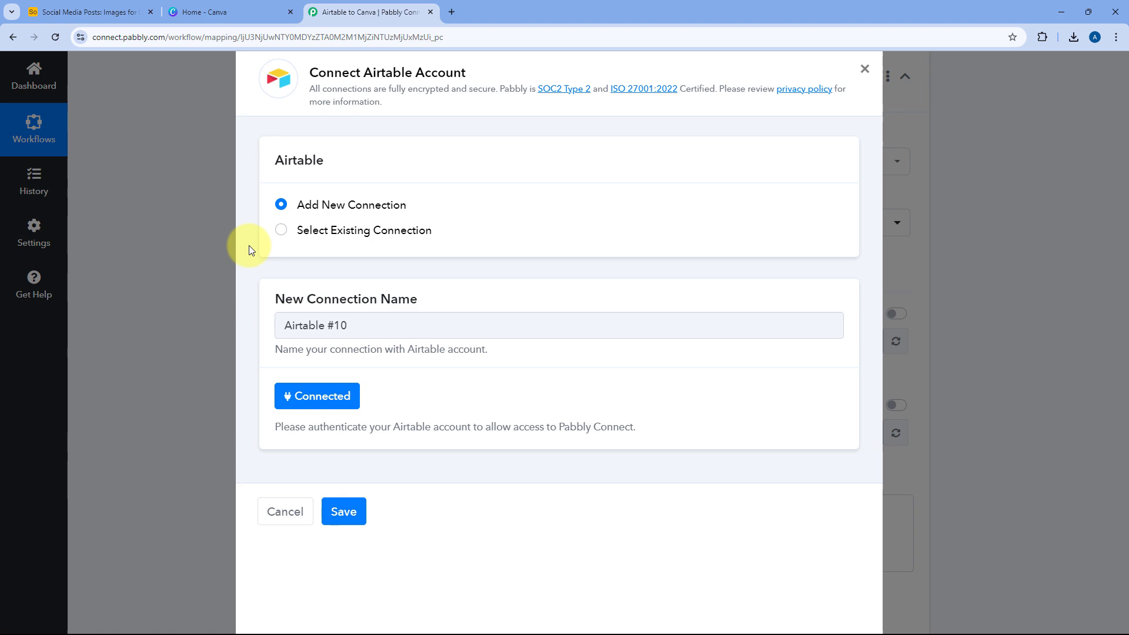
- Set the Airtable trigger's base to Social Media Posts
{"action": "scroll", "coordinate": [249, 246], "scroll_direction": "down", "scroll_amount": 2}
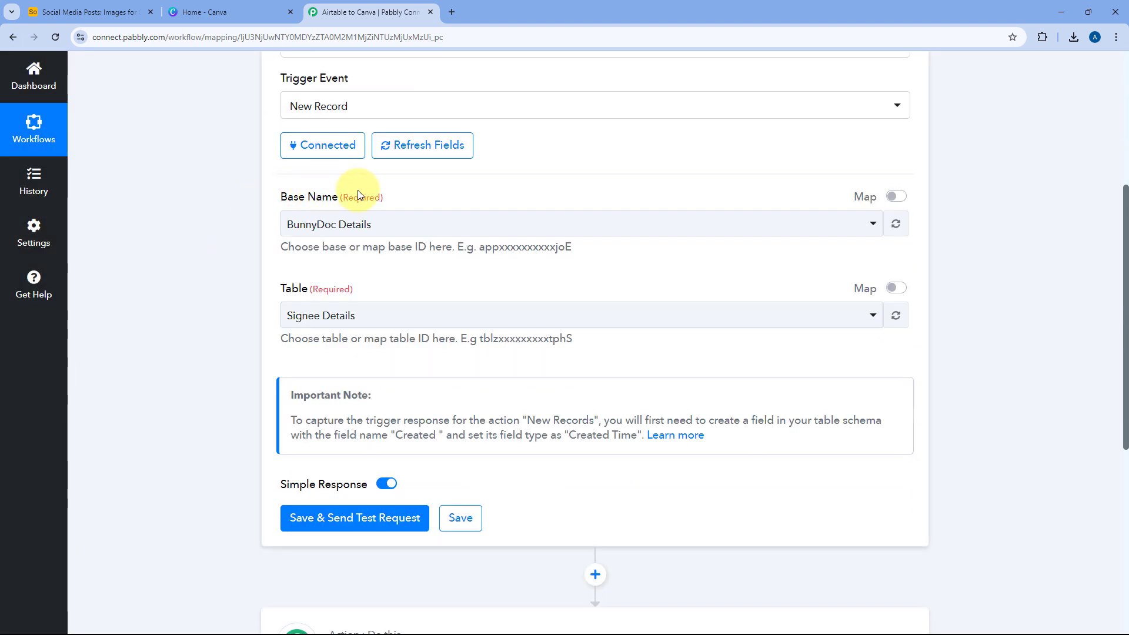
{"action": "left_click", "coordinate": [438, 223]}
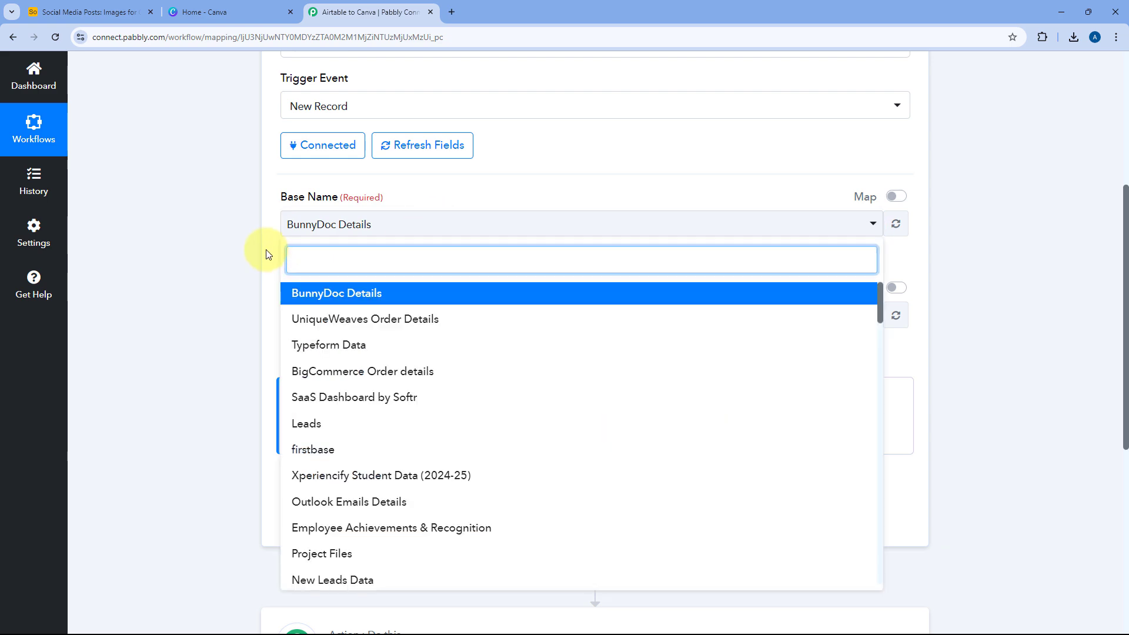
{"action": "scroll", "coordinate": [266, 247], "scroll_direction": "down", "scroll_amount": 2}
{"action": "scroll", "coordinate": [390, 218], "scroll_direction": "down", "scroll_amount": 8}
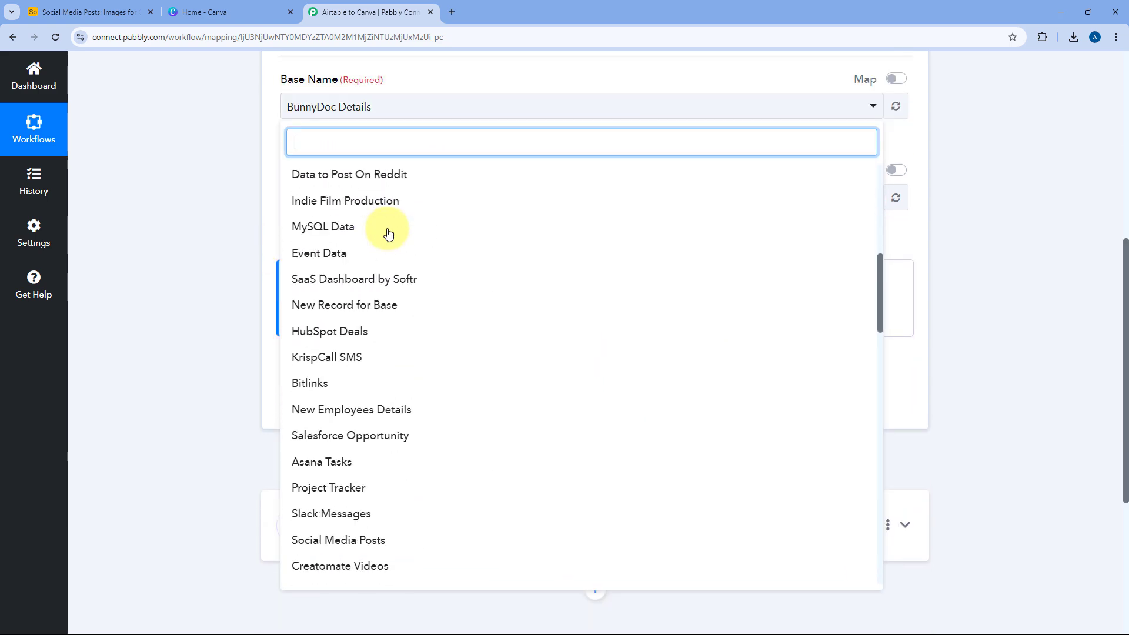
{"action": "scroll", "coordinate": [387, 232], "scroll_direction": "up", "scroll_amount": 7}
{"action": "scroll", "coordinate": [388, 234], "scroll_direction": "up", "scroll_amount": 1}
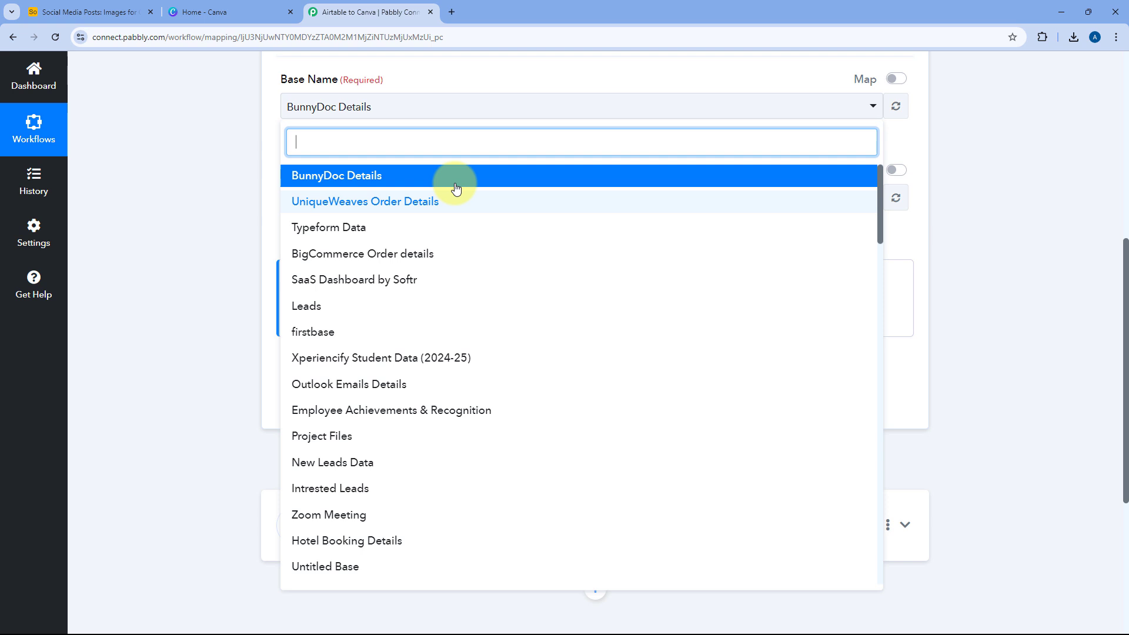
{"action": "left_click", "coordinate": [106, 7]}
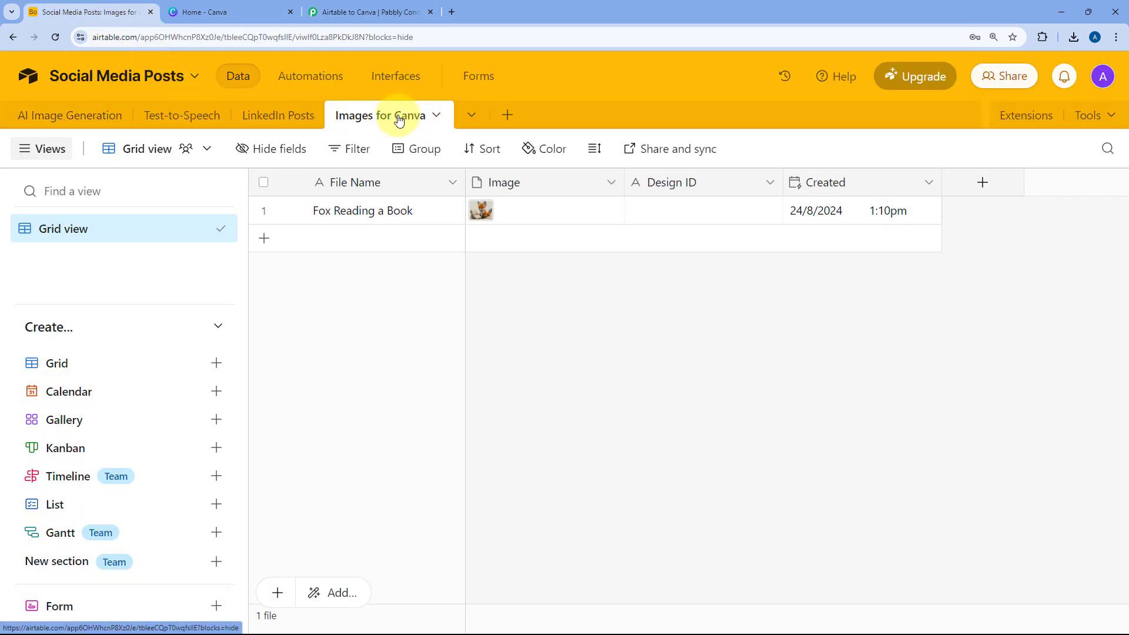
{"action": "left_click", "coordinate": [377, 12]}
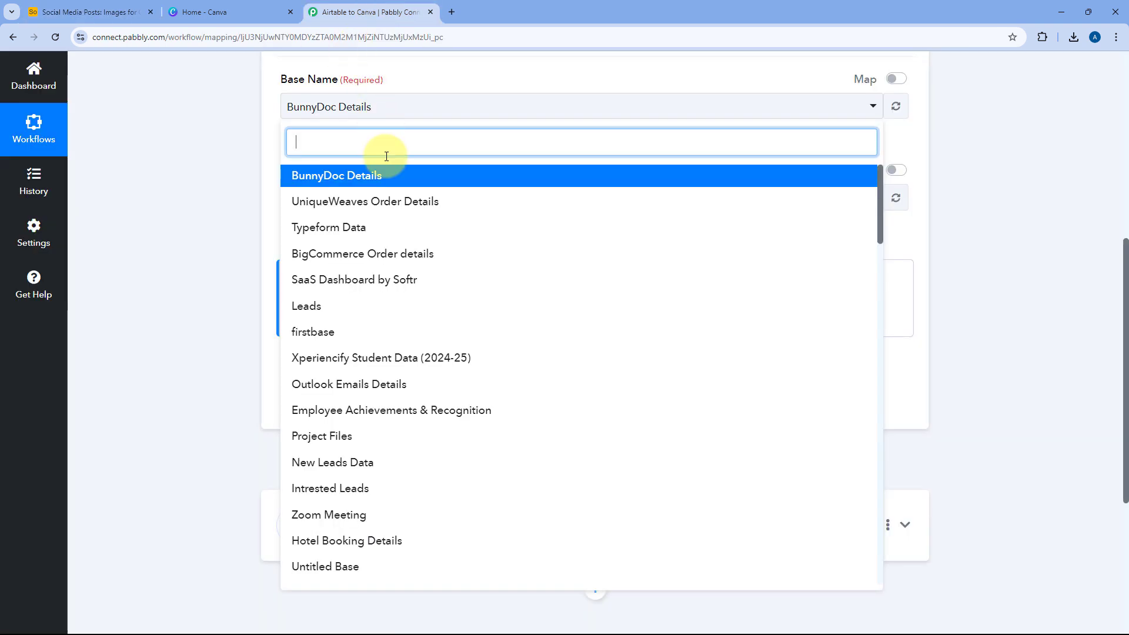
{"action": "type", "text": "So"}
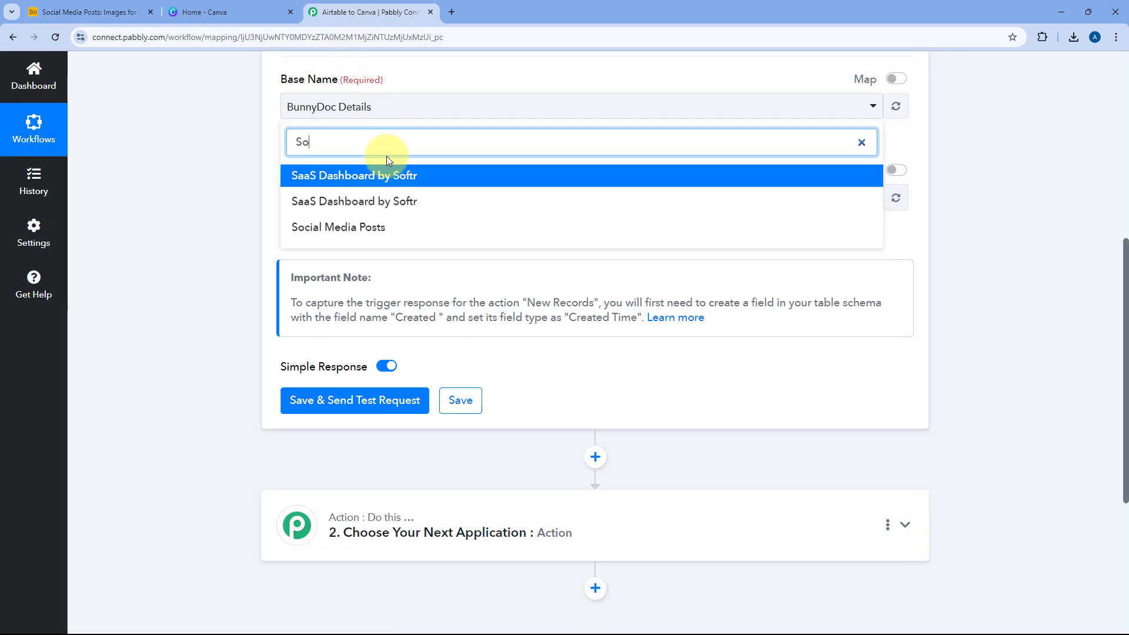
{"action": "type", "text": "so"}
{"action": "key", "text": "BackSpace"}
{"action": "key", "text": "BackSpace"}
{"action": "type", "text": "i"}
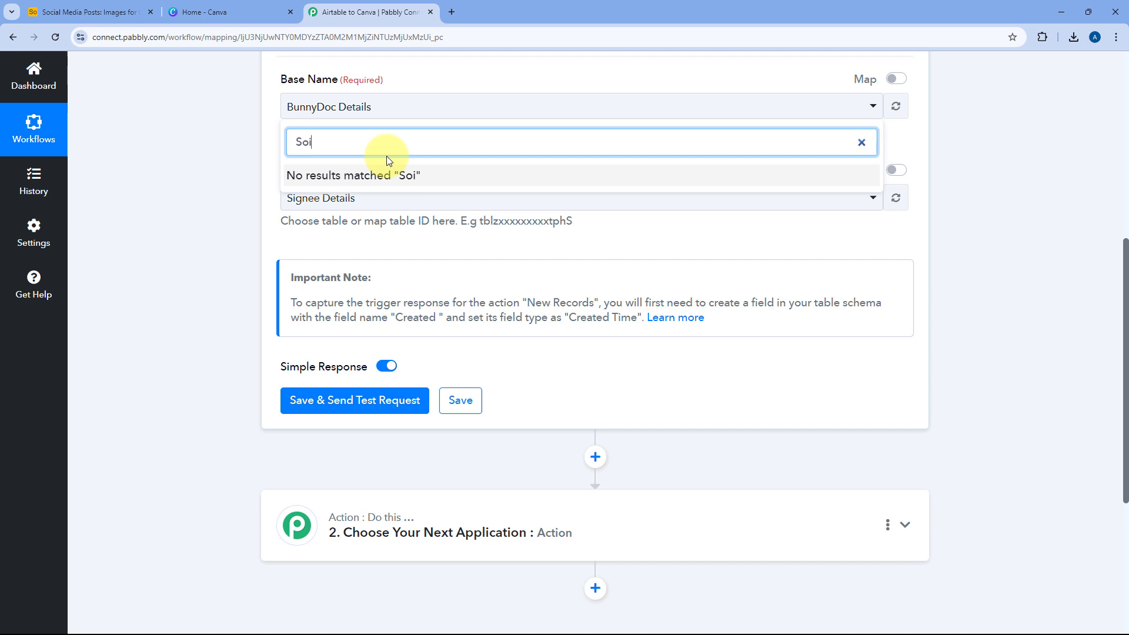
{"action": "key", "text": "BackSpace"}
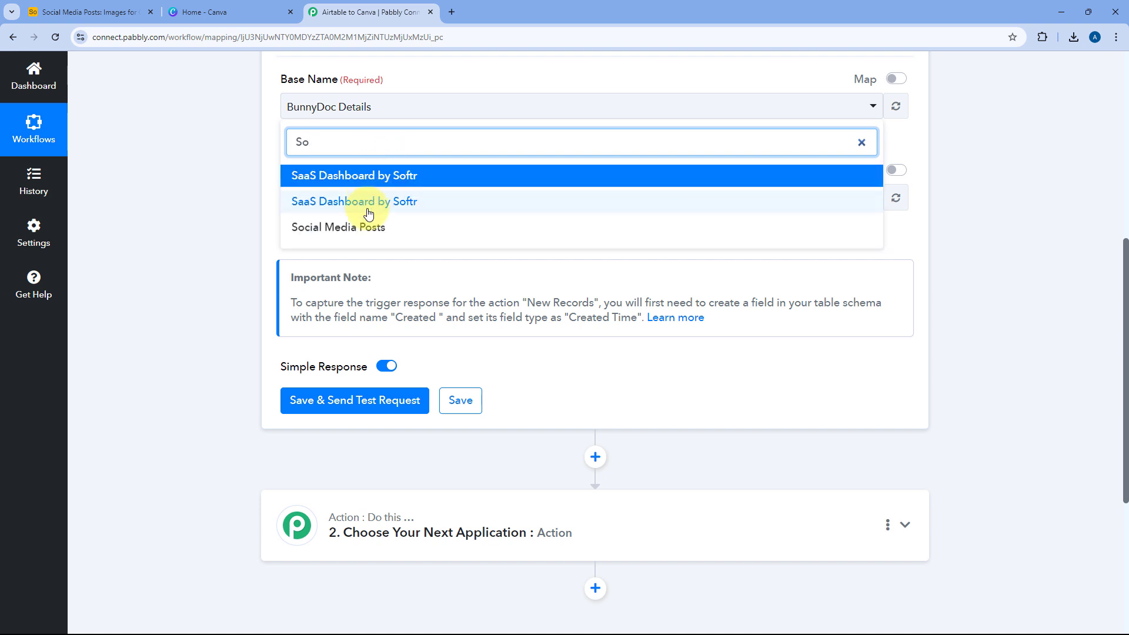
{"action": "left_click", "coordinate": [368, 228]}
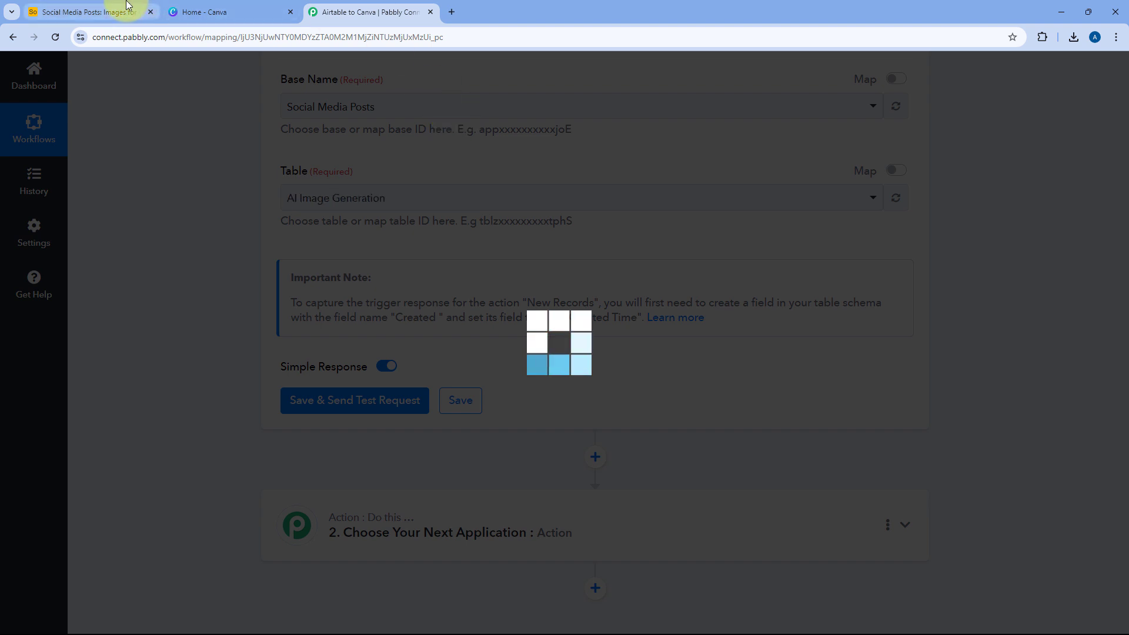
- Set the Airtable trigger's table to Images for Canva, matching the table that holds the image records in Airtable
{"action": "left_click", "coordinate": [65, 12]}
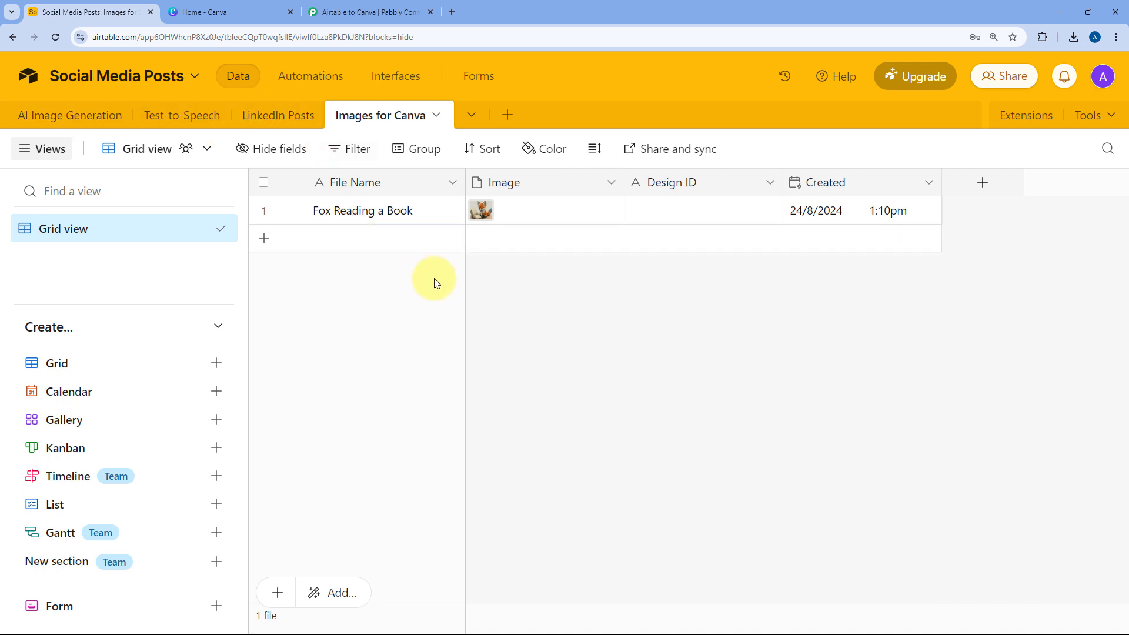
{"action": "left_click", "coordinate": [347, 12]}
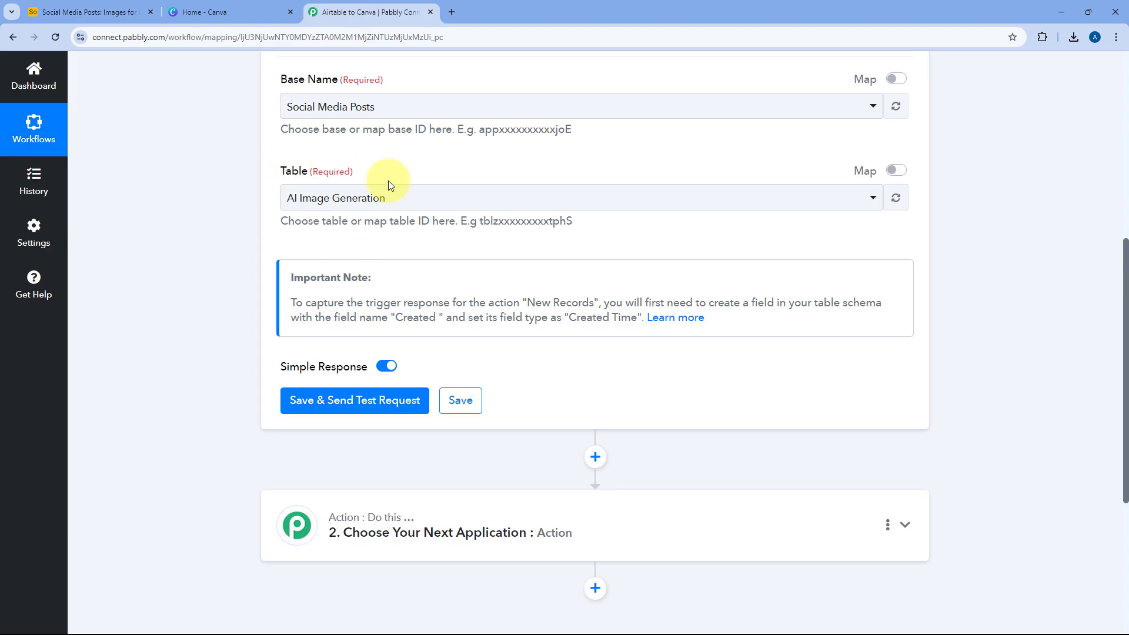
{"action": "left_click", "coordinate": [501, 196]}
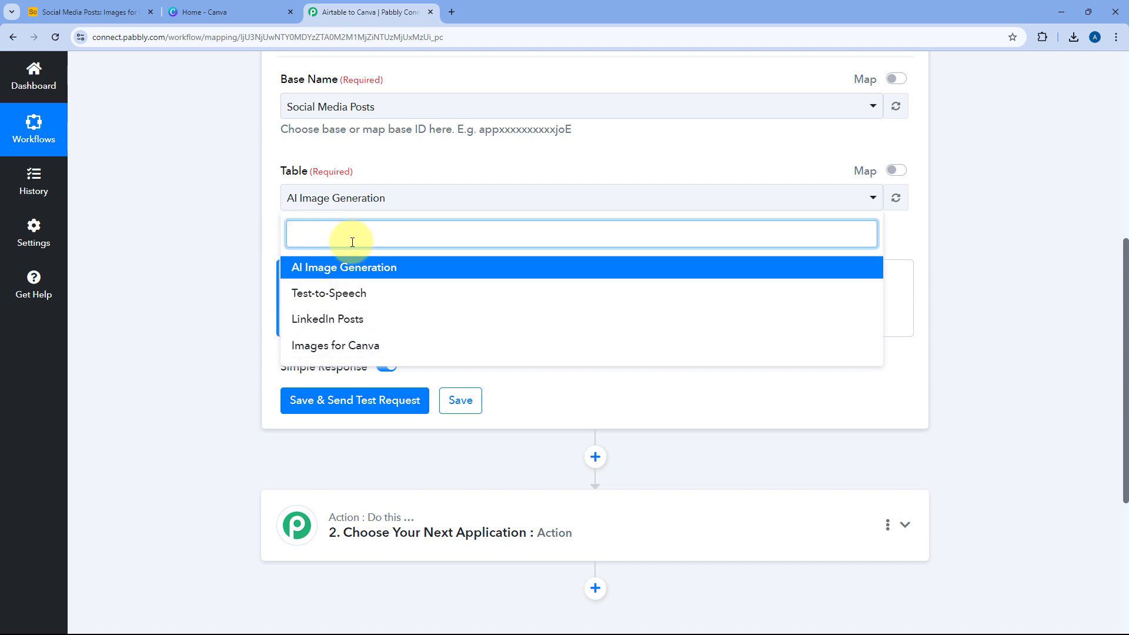
{"action": "left_click", "coordinate": [329, 348]}
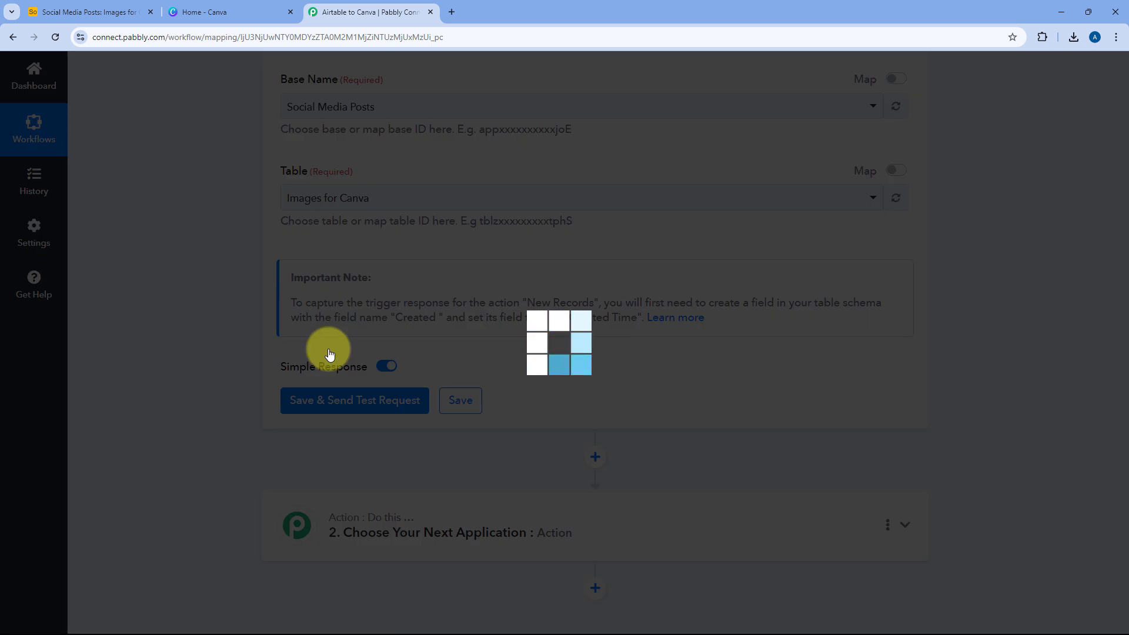
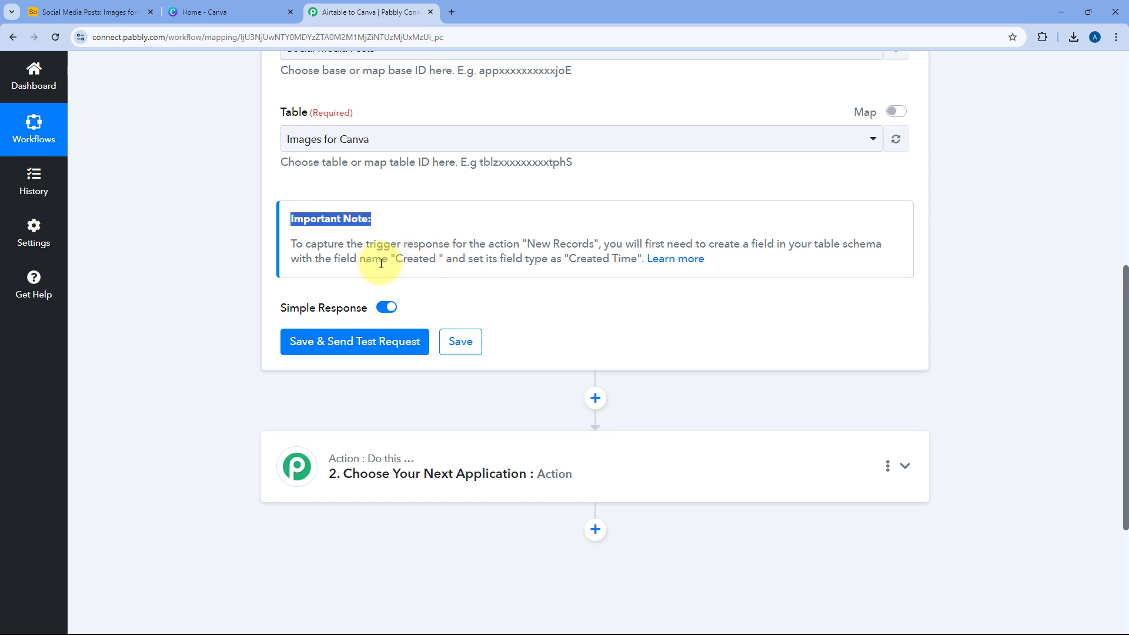
- Read the note about the required Created field and check that field's type in Airtable's Images for Canva table
{"action": "left_click_drag", "start_coordinate": [395, 259], "coordinate": [436, 260]}
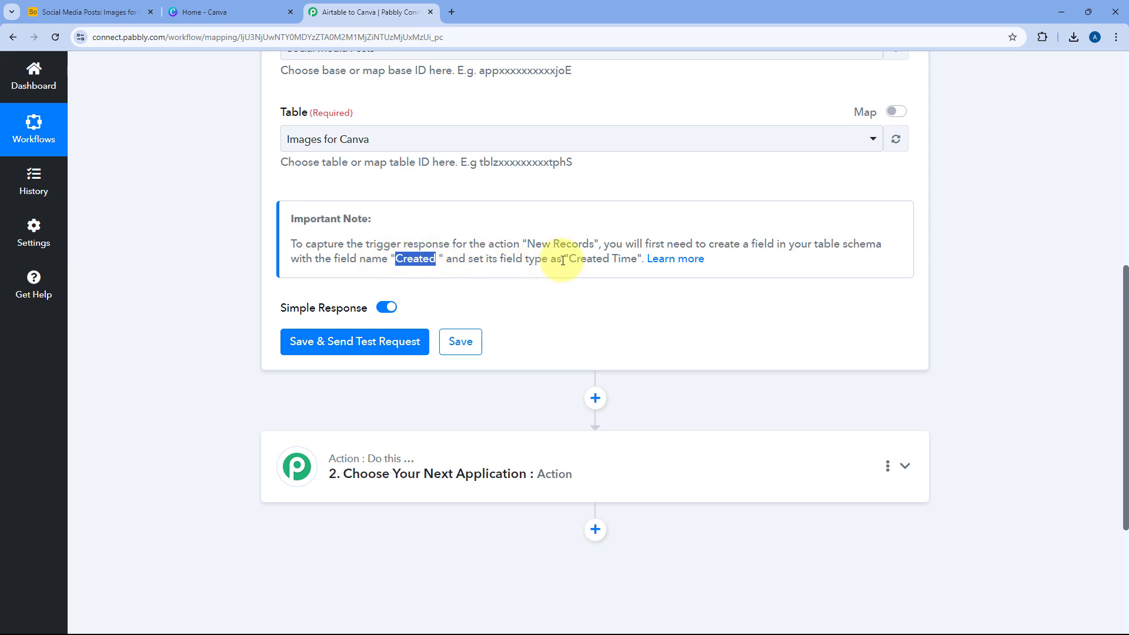
{"action": "left_click_drag", "start_coordinate": [567, 259], "coordinate": [637, 260]}
{"action": "left_click", "coordinate": [377, 242]}
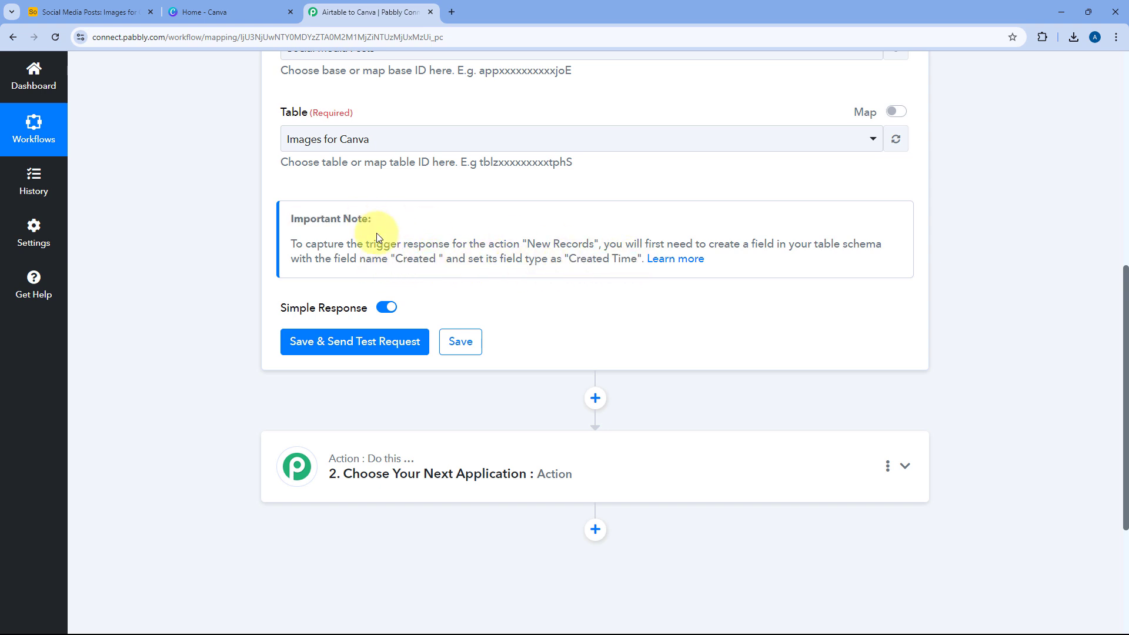
{"action": "left_click", "coordinate": [95, 11]}
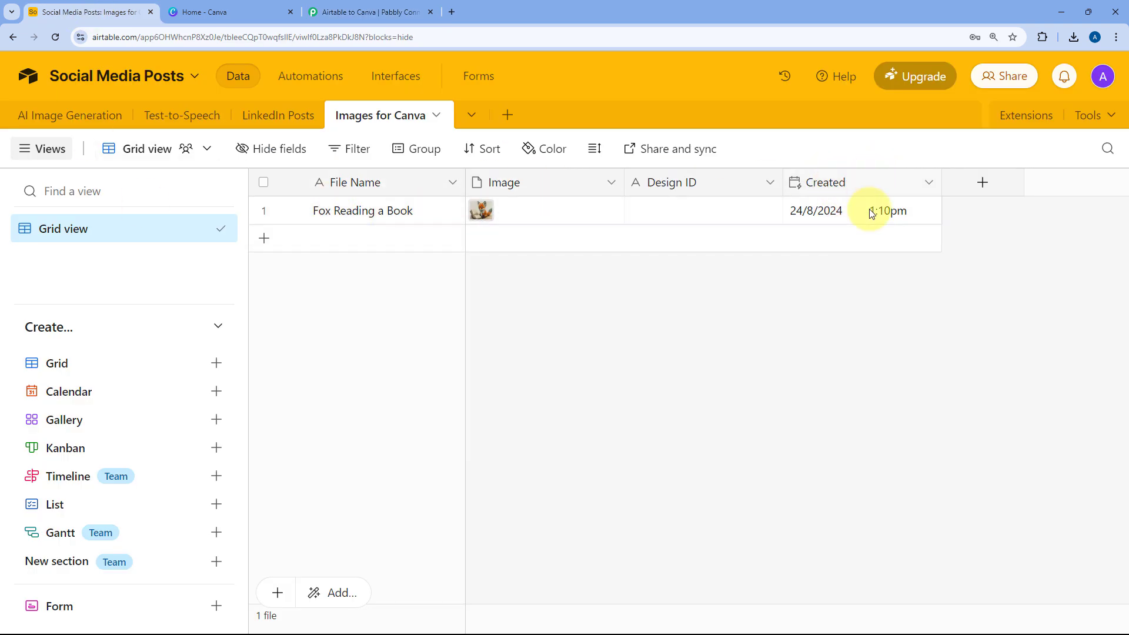
{"action": "left_click", "coordinate": [842, 184]}
{"action": "left_click", "coordinate": [928, 183]}
{"action": "left_click", "coordinate": [860, 221]}
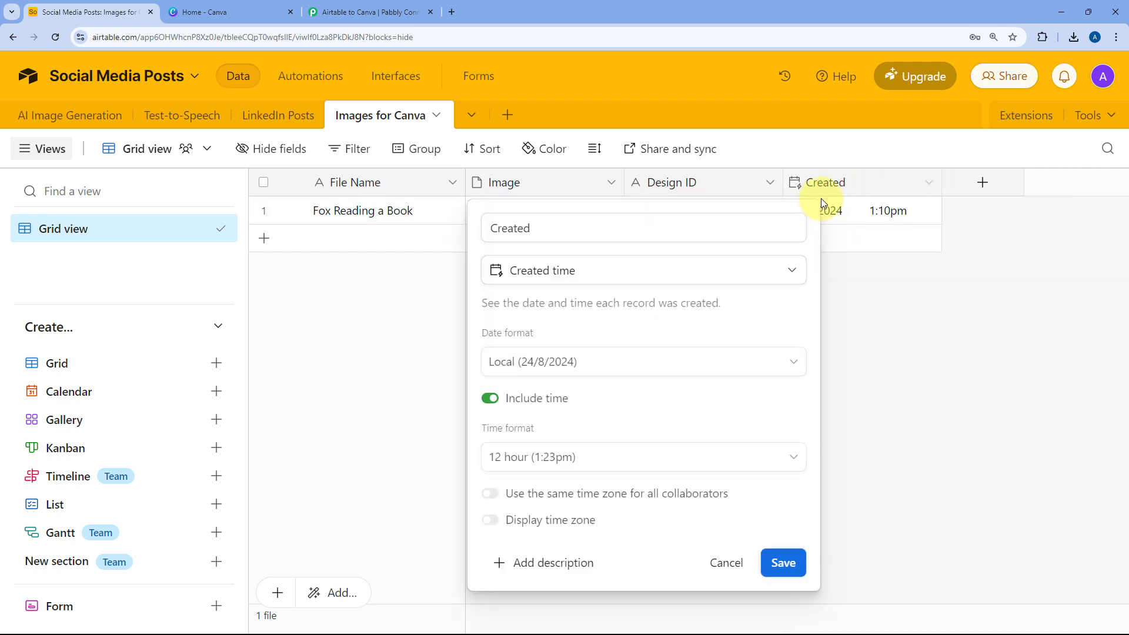
{"action": "left_click", "coordinate": [432, 274]}
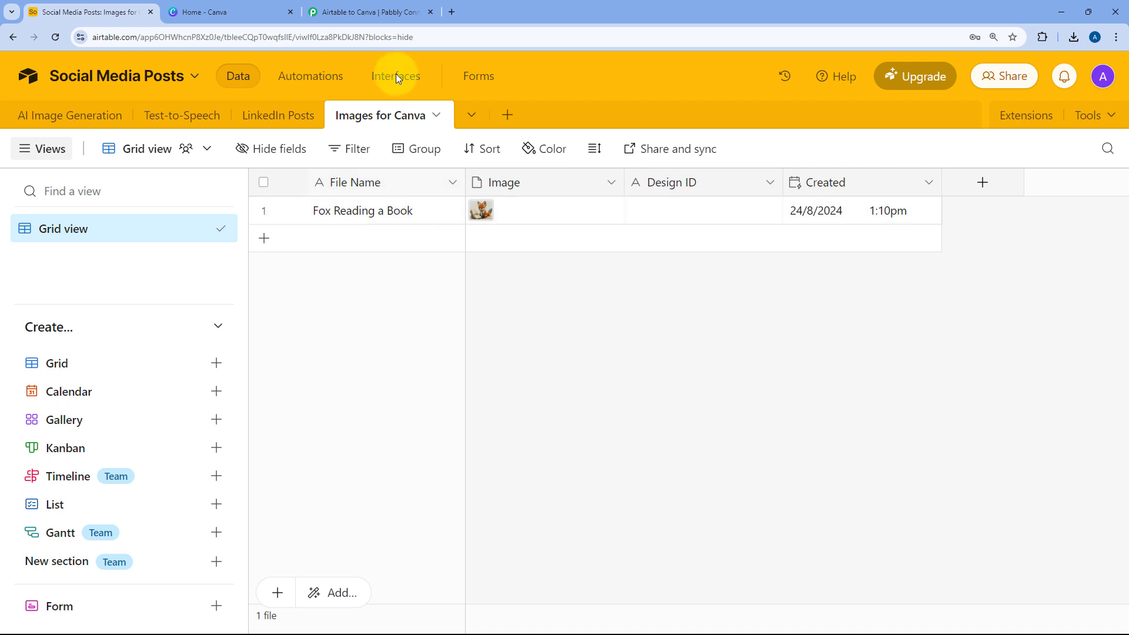
{"action": "left_click", "coordinate": [389, 12]}
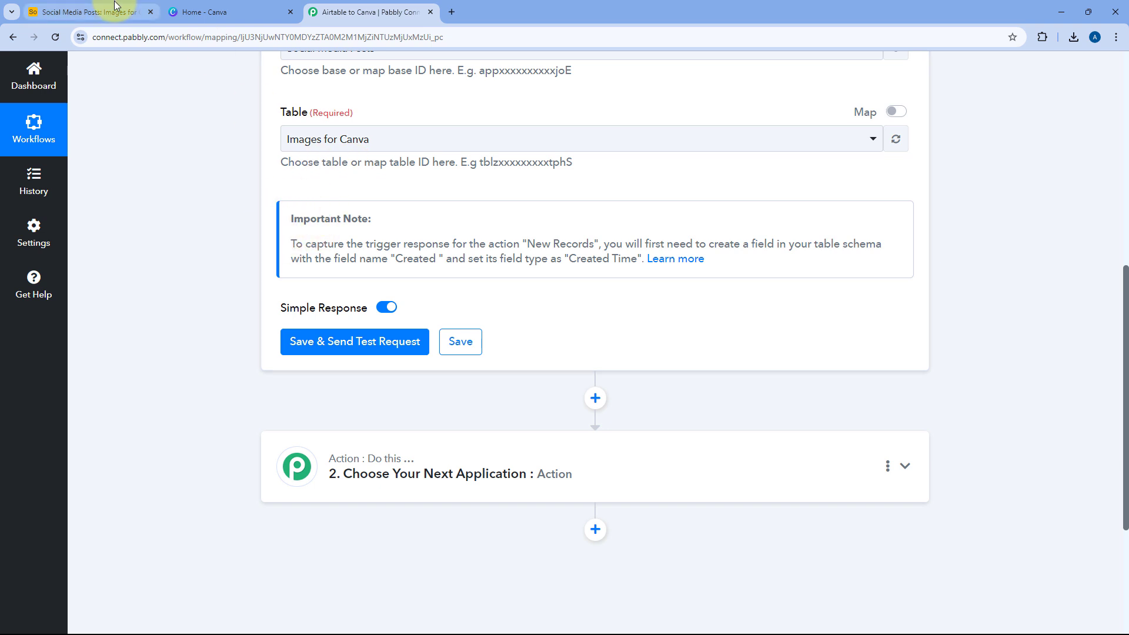
- Save the Airtable trigger and send a test request to capture a record from the Images for Canva table
{"action": "left_click", "coordinate": [88, 12]}
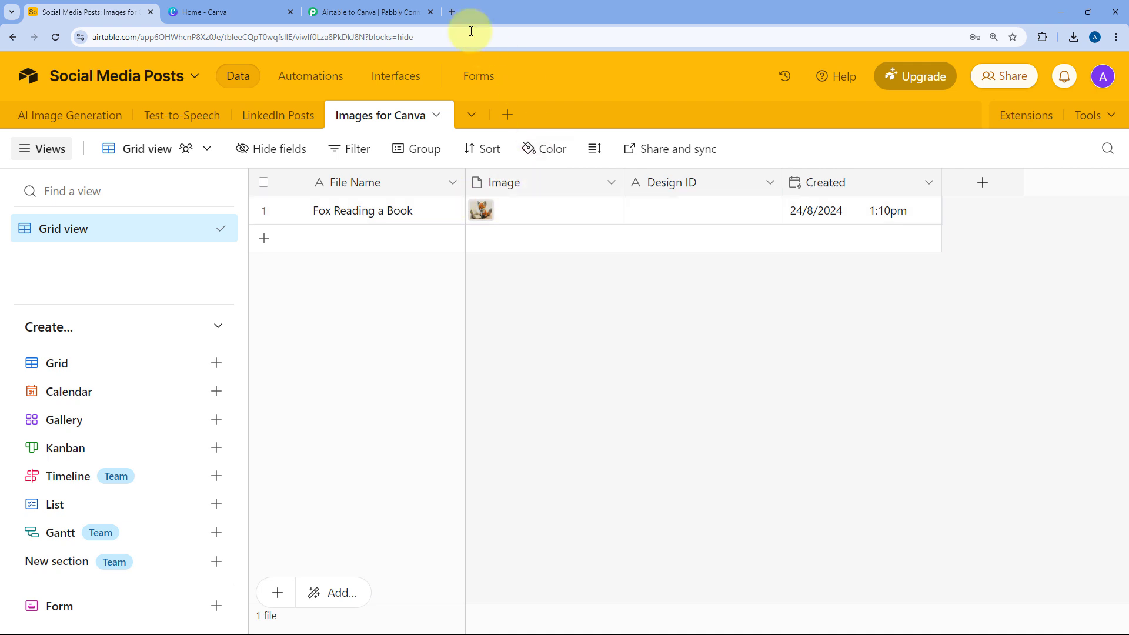
{"action": "left_click", "coordinate": [400, 11]}
{"action": "scroll", "coordinate": [188, 239], "scroll_direction": "down", "scroll_amount": 3}
{"action": "left_click", "coordinate": [369, 235]}
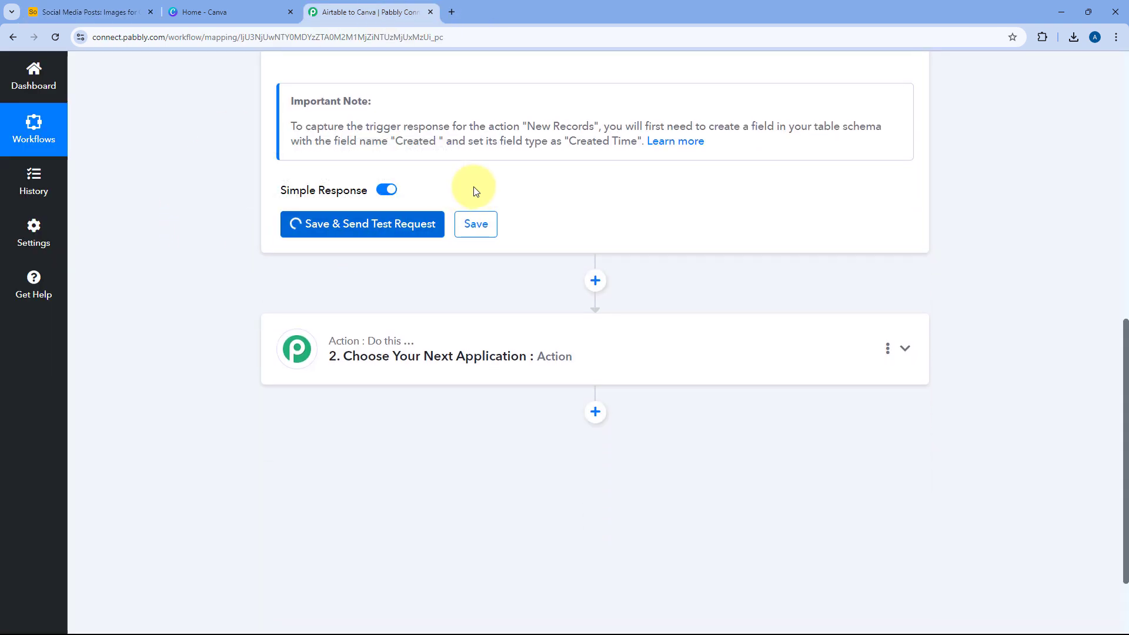
{"action": "scroll", "coordinate": [494, 253], "scroll_direction": "down", "scroll_amount": 3}
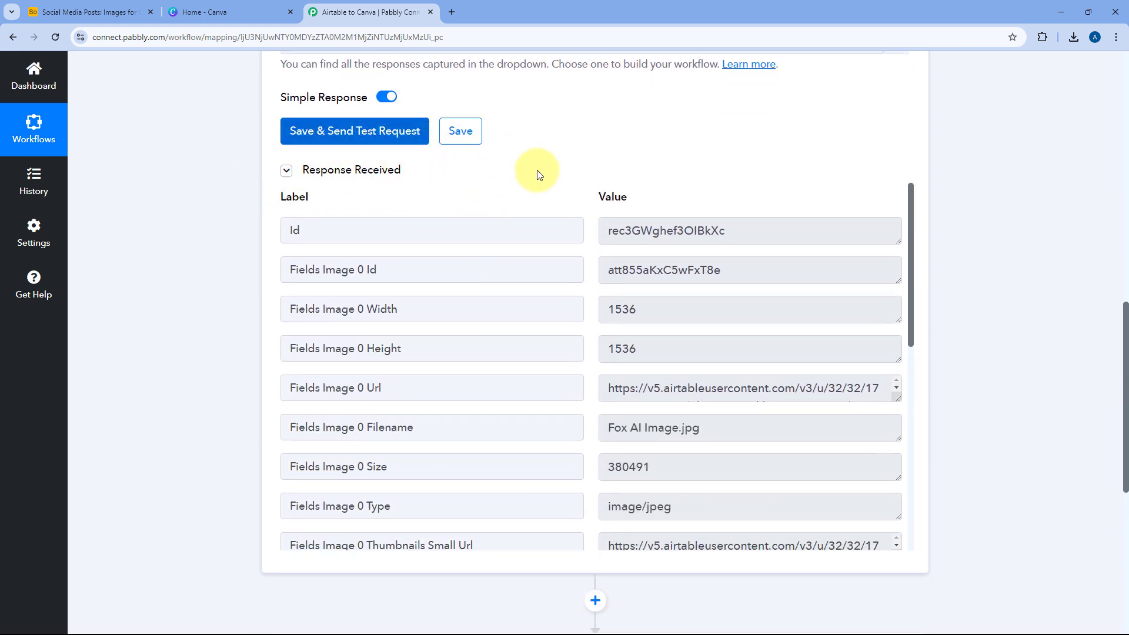
{"action": "scroll", "coordinate": [579, 173], "scroll_direction": "down", "scroll_amount": 1}
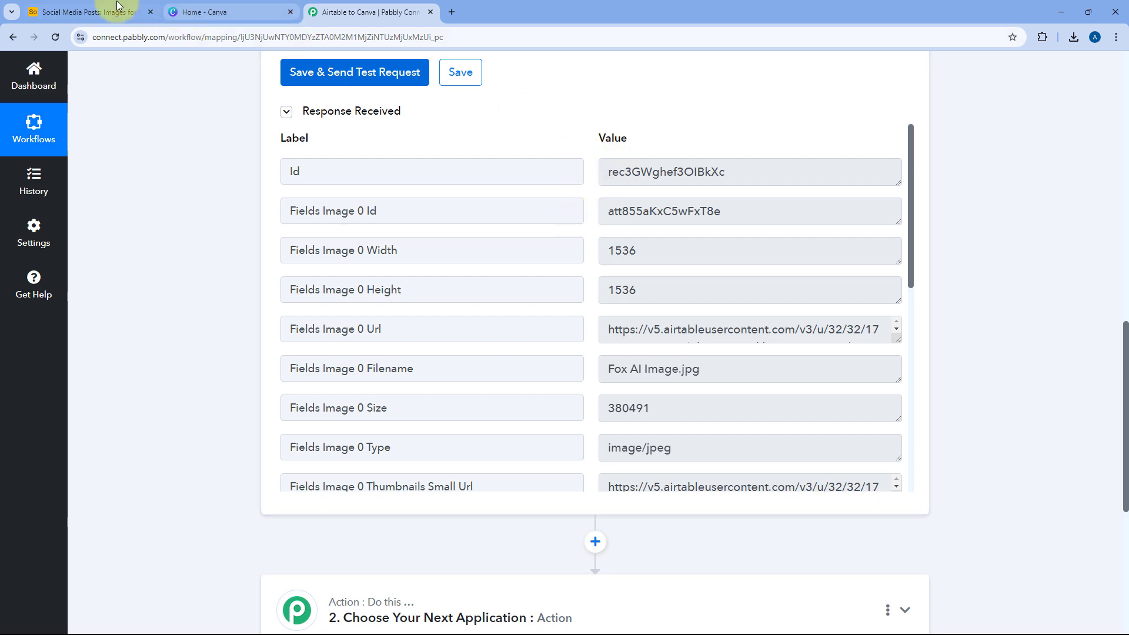
- Compare the received response with the Airtable table and enlarge the Fields Image 0 Url value to read the full link
{"action": "left_click", "coordinate": [88, 12]}
{"action": "left_click", "coordinate": [393, 4]}
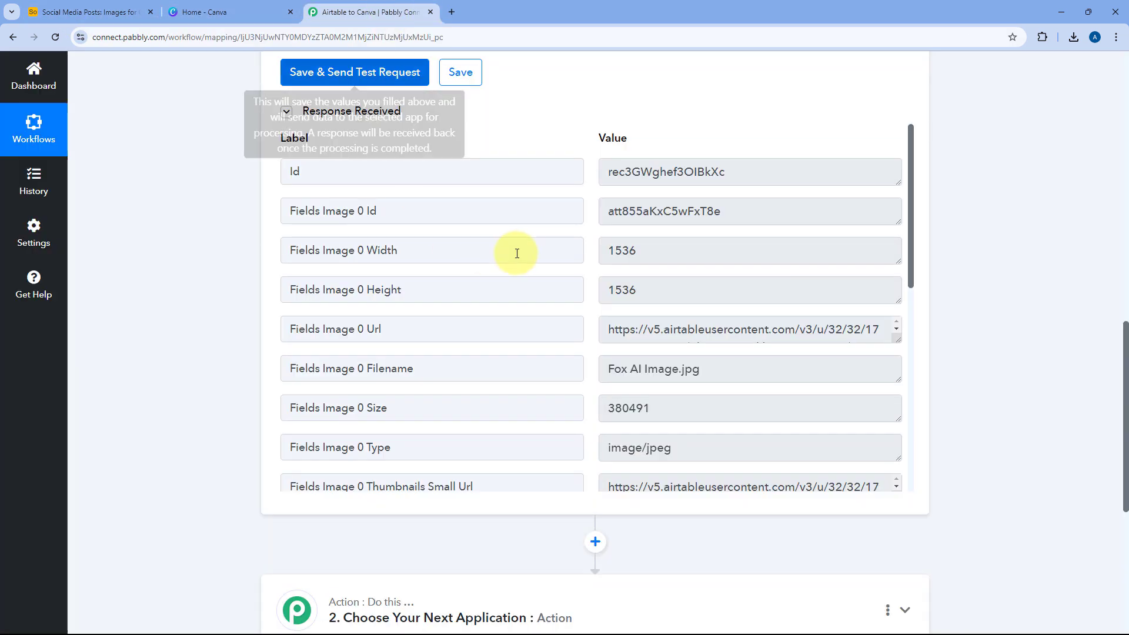
{"action": "scroll", "coordinate": [567, 285], "scroll_direction": "down", "scroll_amount": 1}
{"action": "left_click", "coordinate": [436, 280]}
{"action": "left_click", "coordinate": [642, 278]}
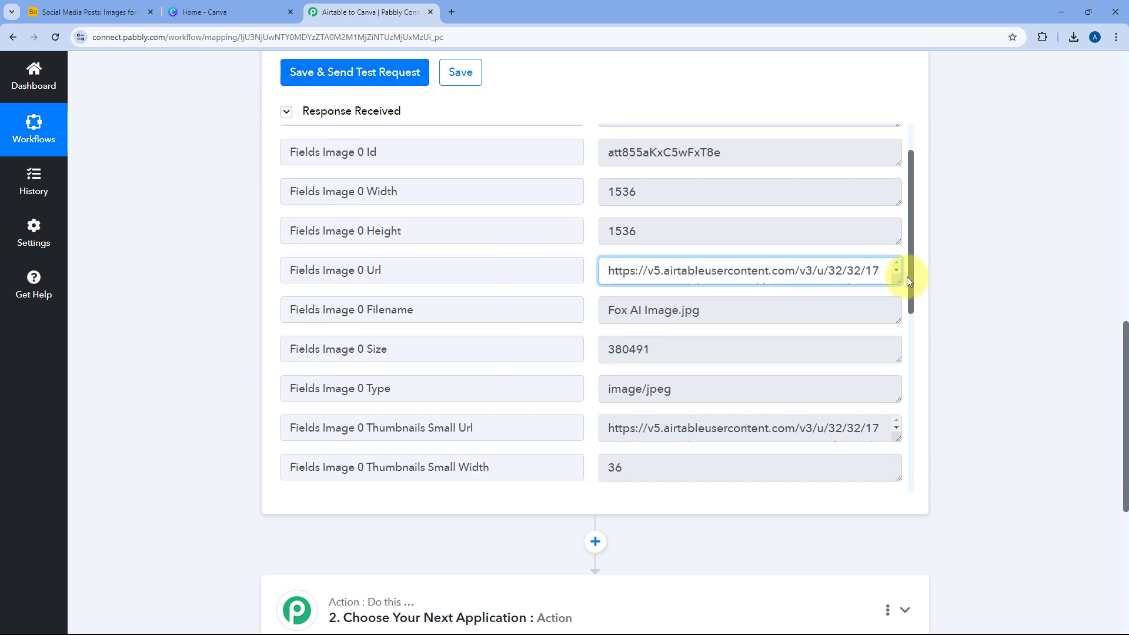
{"action": "left_click_drag", "start_coordinate": [902, 277], "coordinate": [900, 464]}
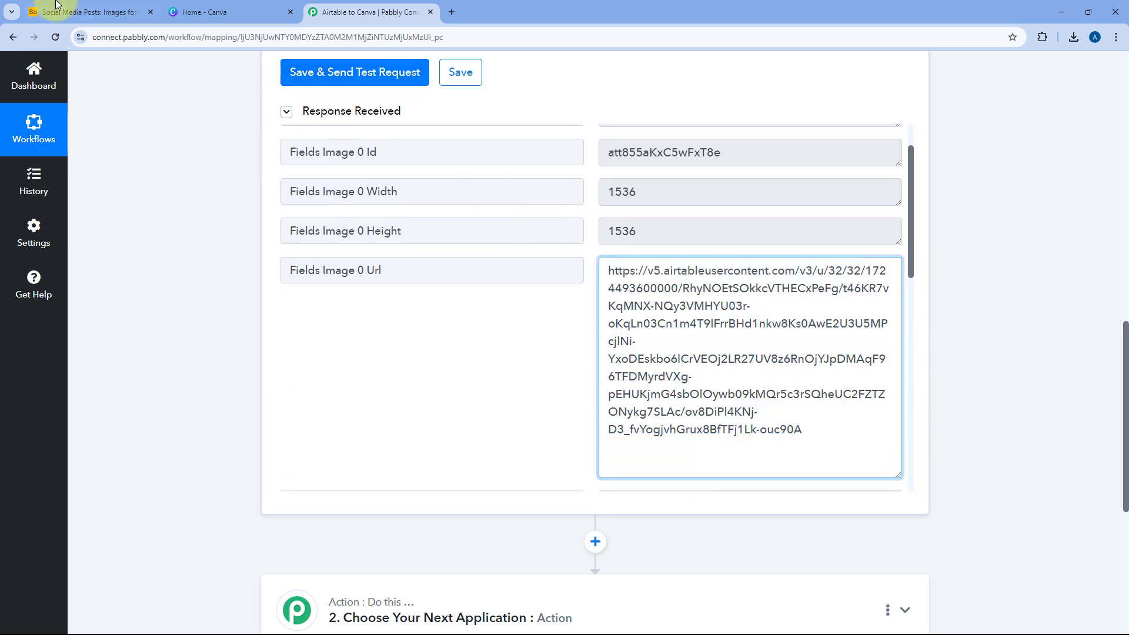
- View the expanded Fox Reading a Book record in Airtable, checking its attached image and other fields, and close it
{"action": "left_click", "coordinate": [88, 12]}
{"action": "left_click", "coordinate": [292, 210]}
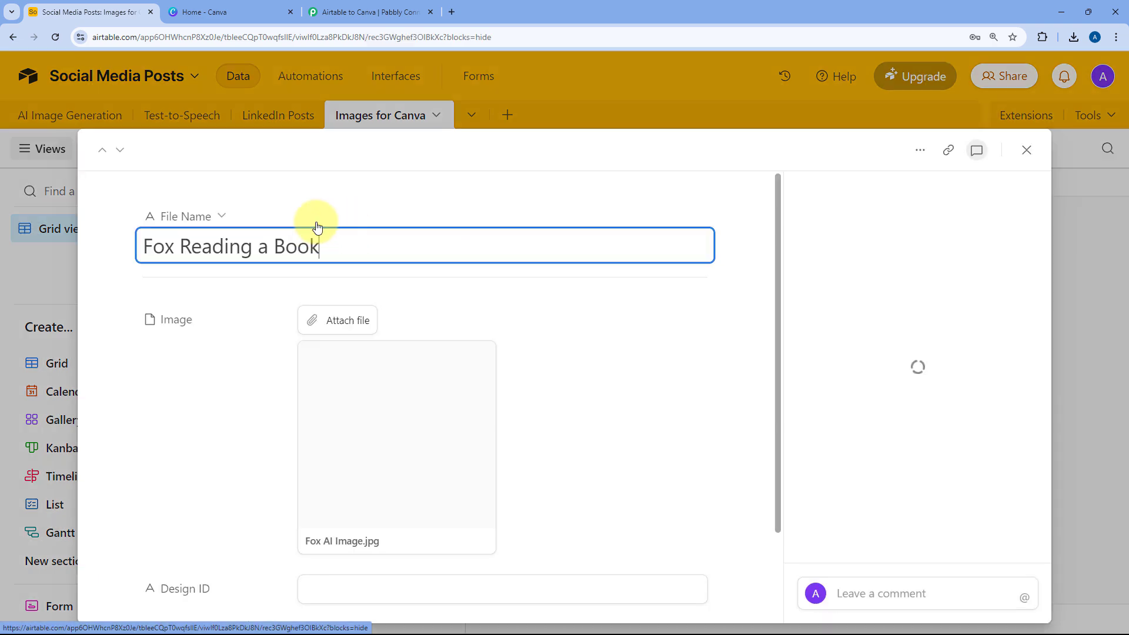
{"action": "scroll", "coordinate": [353, 340], "scroll_direction": "down", "scroll_amount": 2}
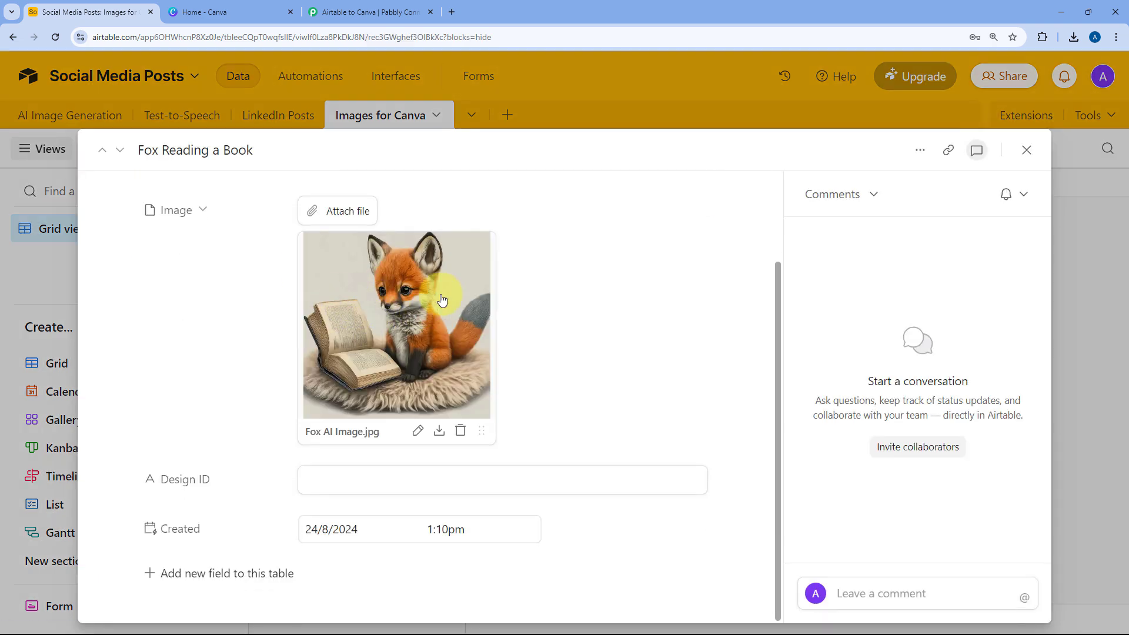
{"action": "scroll", "coordinate": [441, 294], "scroll_direction": "up", "scroll_amount": 2}
{"action": "left_click", "coordinate": [1026, 150]}
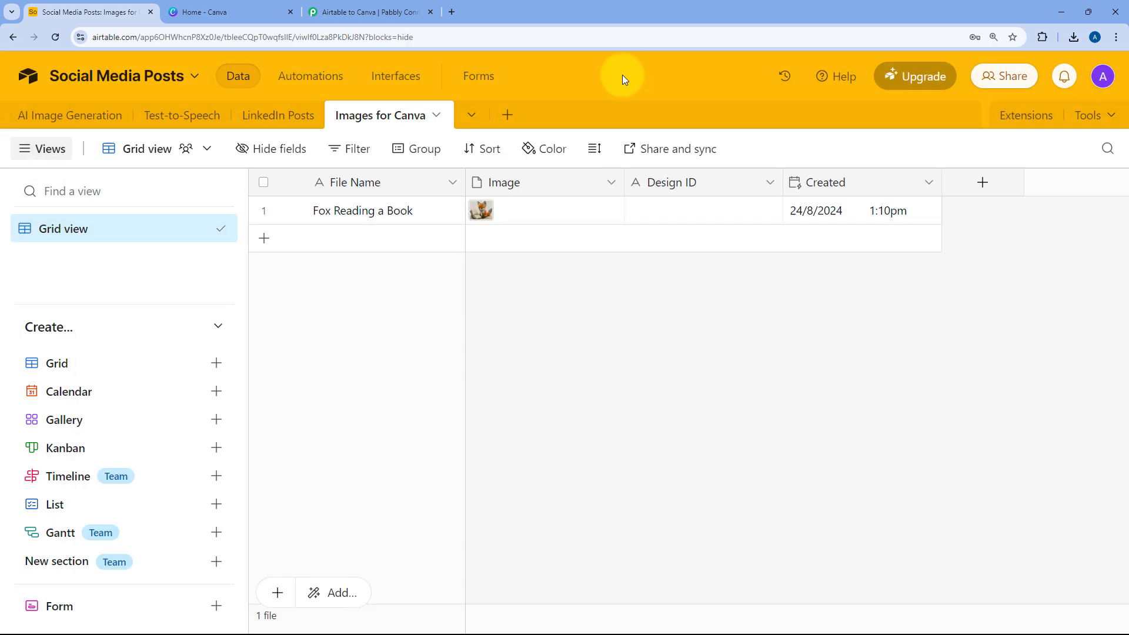
- Copy the Fields Image 0 Url value from the Pabbly Connect response and view that image in a new browser tab
{"action": "left_click", "coordinate": [368, 12]}
{"action": "double_click", "coordinate": [715, 310]}
{"action": "key", "text": "ctrl+a"}
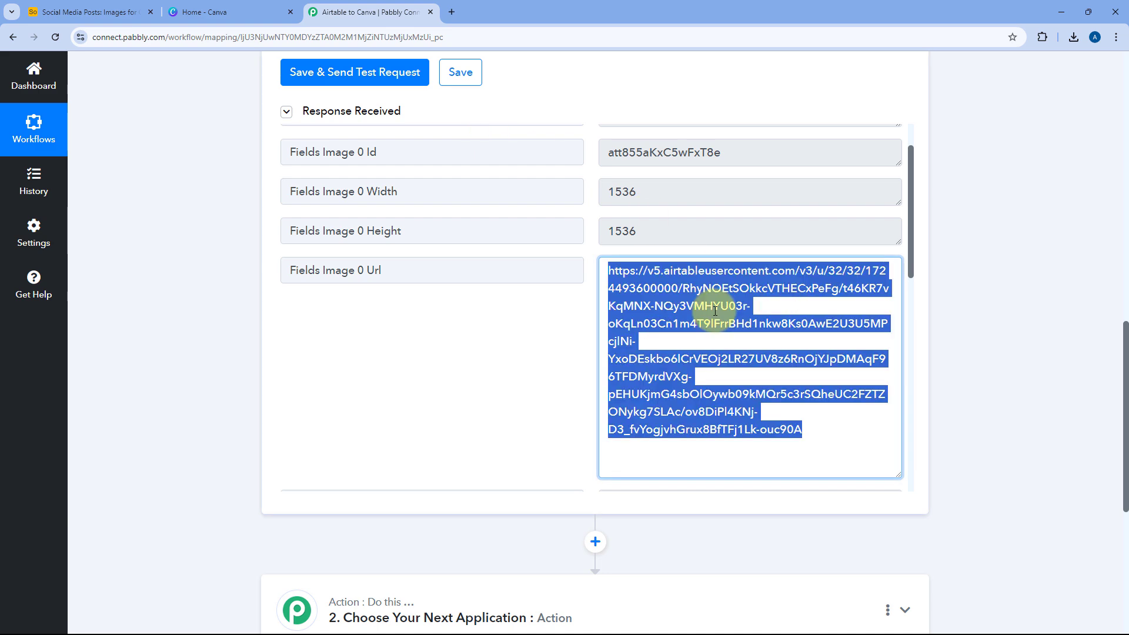
{"action": "key", "text": "ctrl+c"}
{"action": "key", "text": "ctrl+t"}
{"action": "key", "text": "ctrl+v"}
{"action": "key", "text": "Return"}
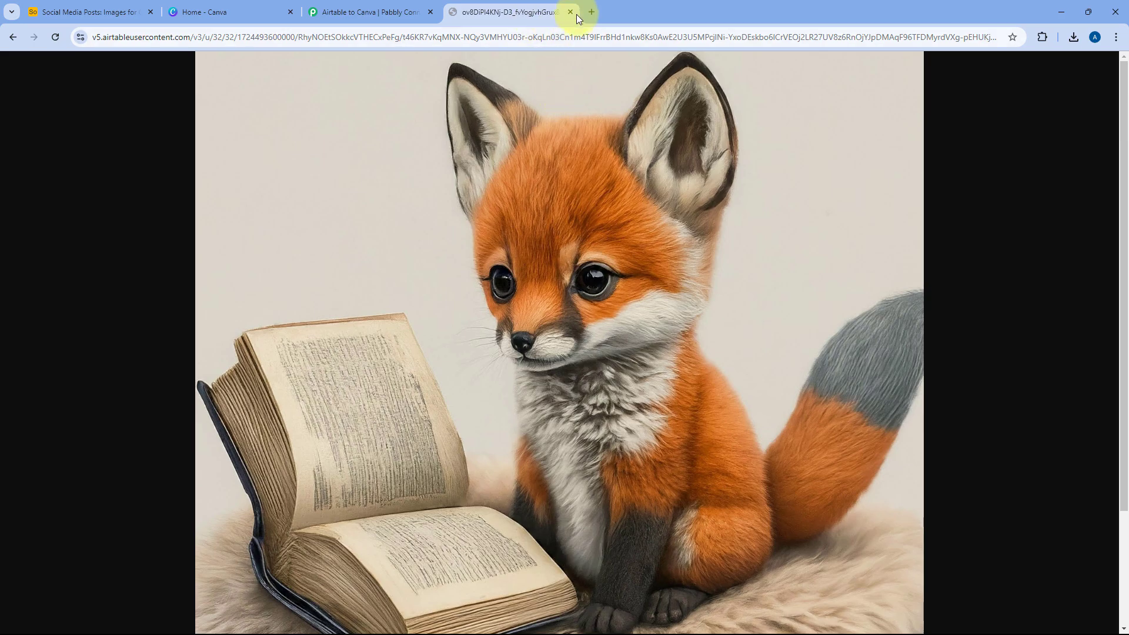
{"action": "left_click", "coordinate": [571, 12]}
- Close the opened image and check the Fields Image 0 Filename value in the Airtable trigger response
{"action": "left_click", "coordinate": [578, 221]}
{"action": "scroll", "coordinate": [579, 226], "scroll_direction": "down", "scroll_amount": 1}
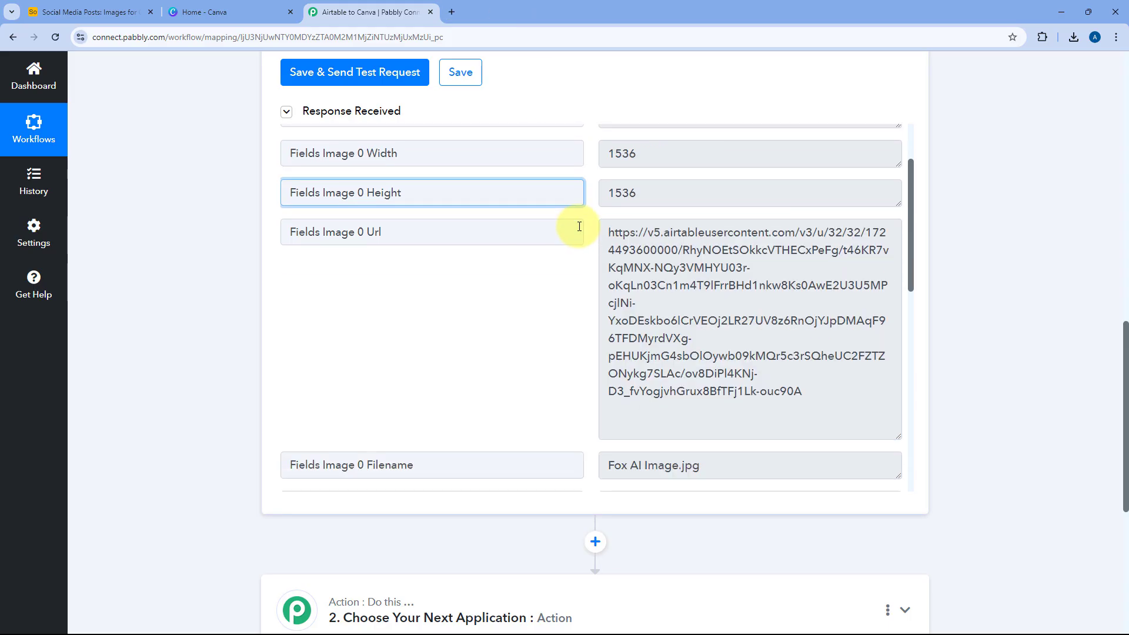
{"action": "scroll", "coordinate": [579, 226], "scroll_direction": "down", "scroll_amount": 1}
{"action": "double_click", "coordinate": [663, 138]}
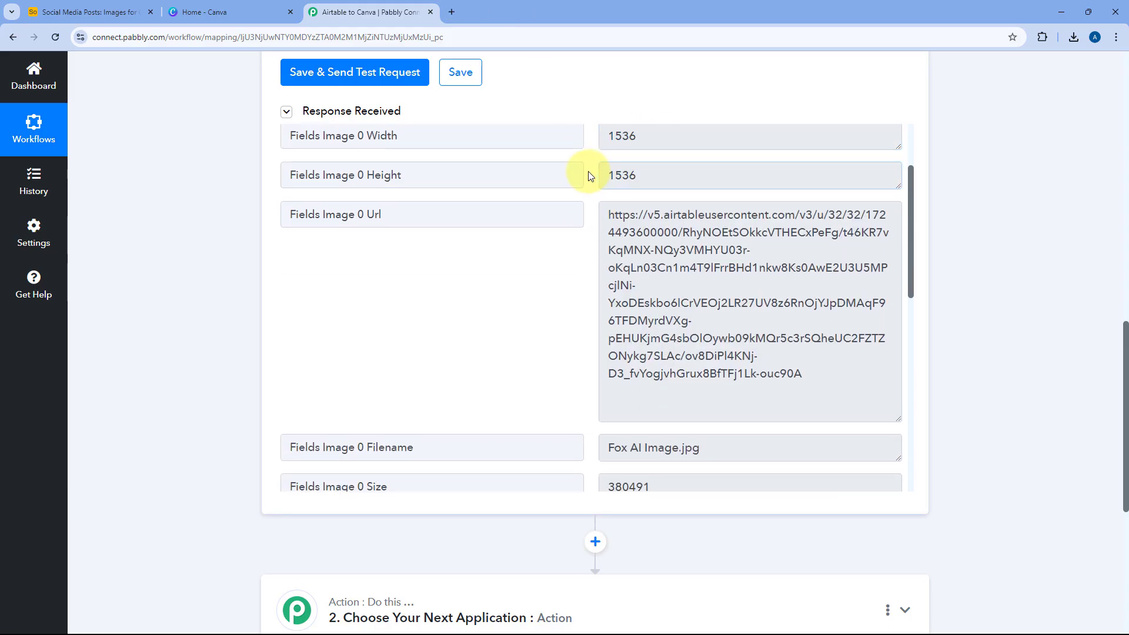
{"action": "scroll", "coordinate": [589, 176], "scroll_direction": "down", "scroll_amount": 4}
{"action": "left_click_drag", "start_coordinate": [727, 215], "coordinate": [601, 222]}
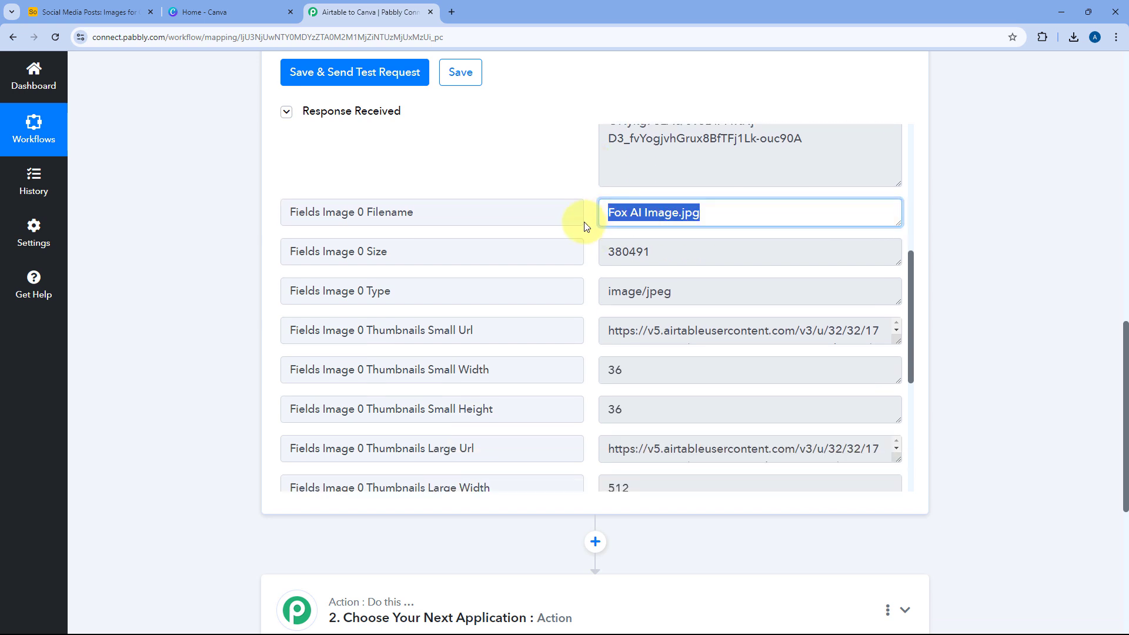
- Check the Fields File Name value in the response and compare it with the record in Airtable's Images for Canva table
{"action": "scroll", "coordinate": [584, 223], "scroll_direction": "down", "scroll_amount": 3}
{"action": "scroll", "coordinate": [584, 227], "scroll_direction": "down", "scroll_amount": 2}
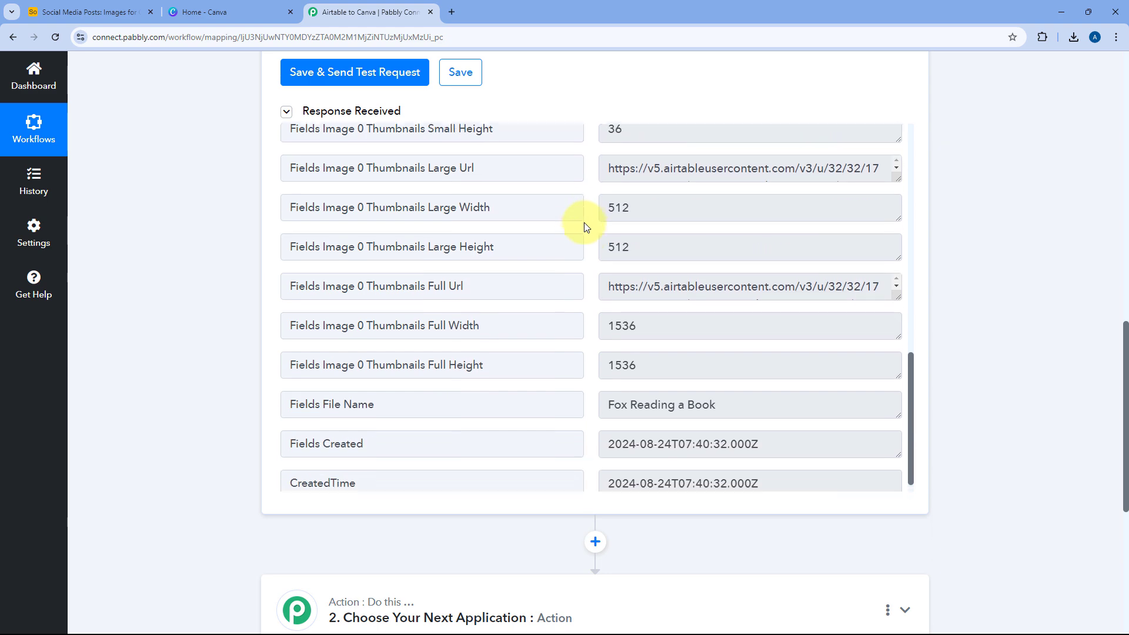
{"action": "left_click_drag", "start_coordinate": [743, 386], "coordinate": [534, 336]}
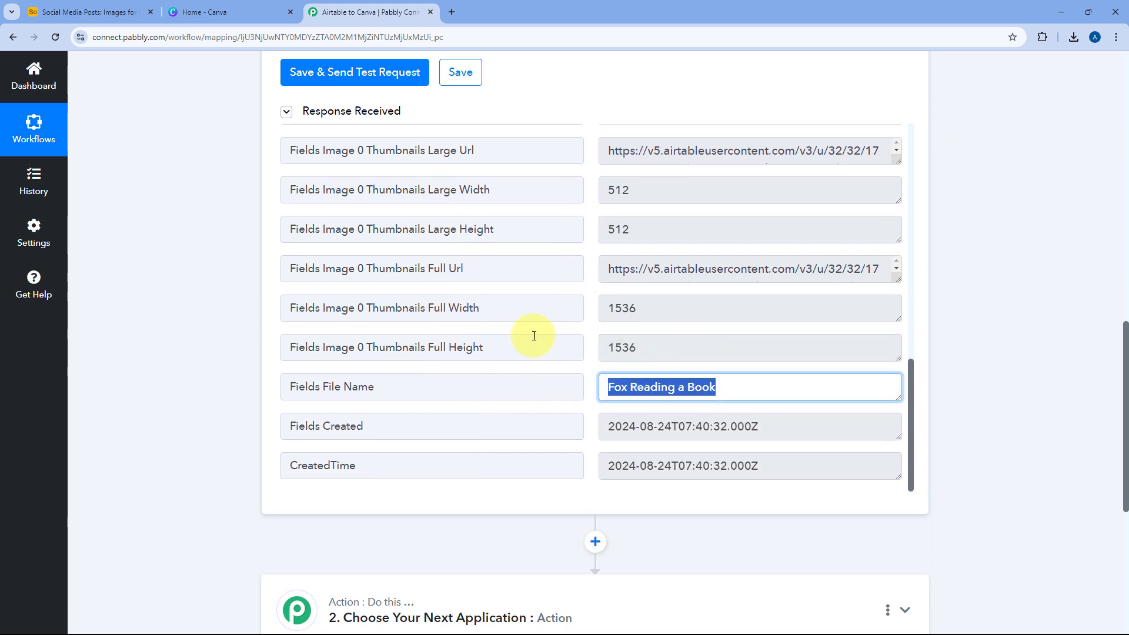
{"action": "left_click", "coordinate": [135, 12]}
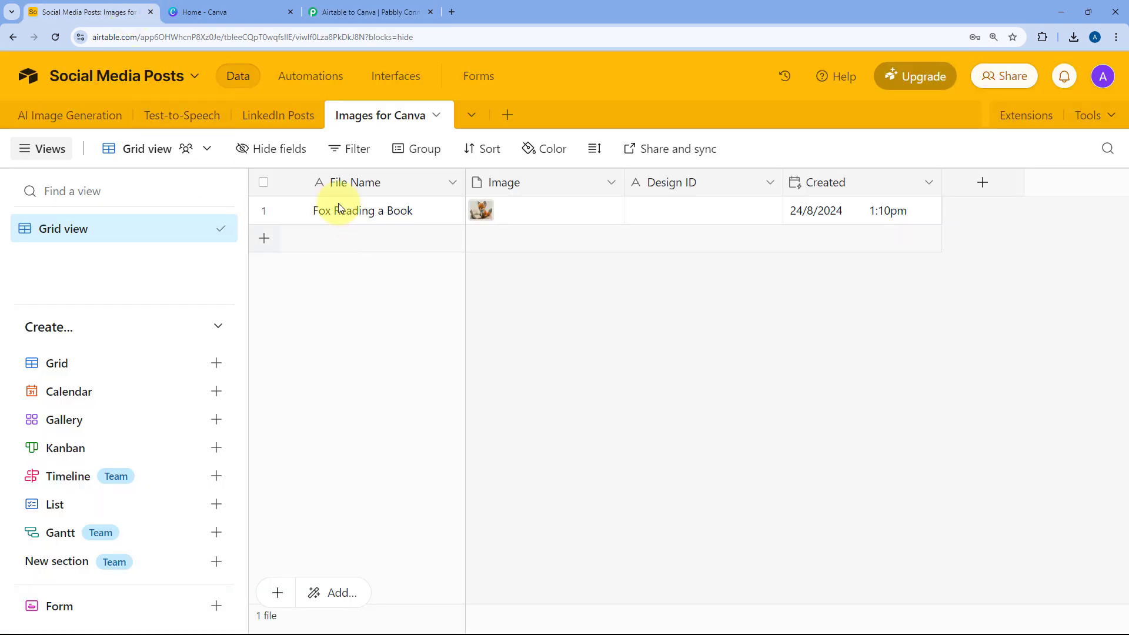
{"action": "left_click", "coordinate": [400, 6]}
{"action": "left_click", "coordinate": [595, 246]}
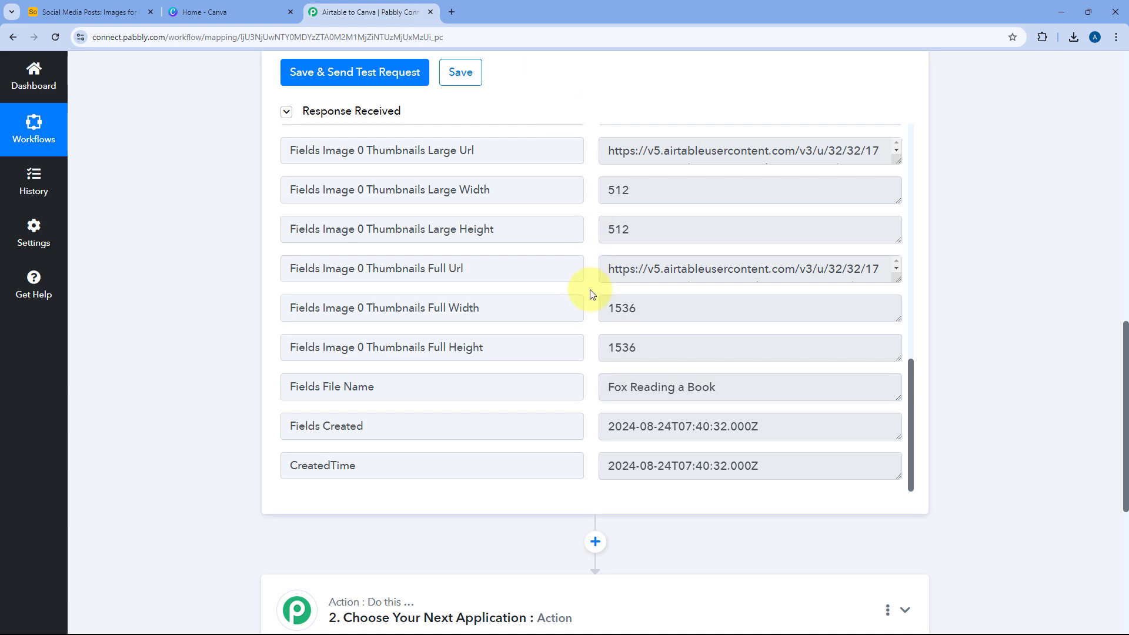
- Shrink the enlarged Fields Image 0 Url value box in the trigger response back to a compact height
{"action": "scroll", "coordinate": [590, 289], "scroll_direction": "up", "scroll_amount": 10}
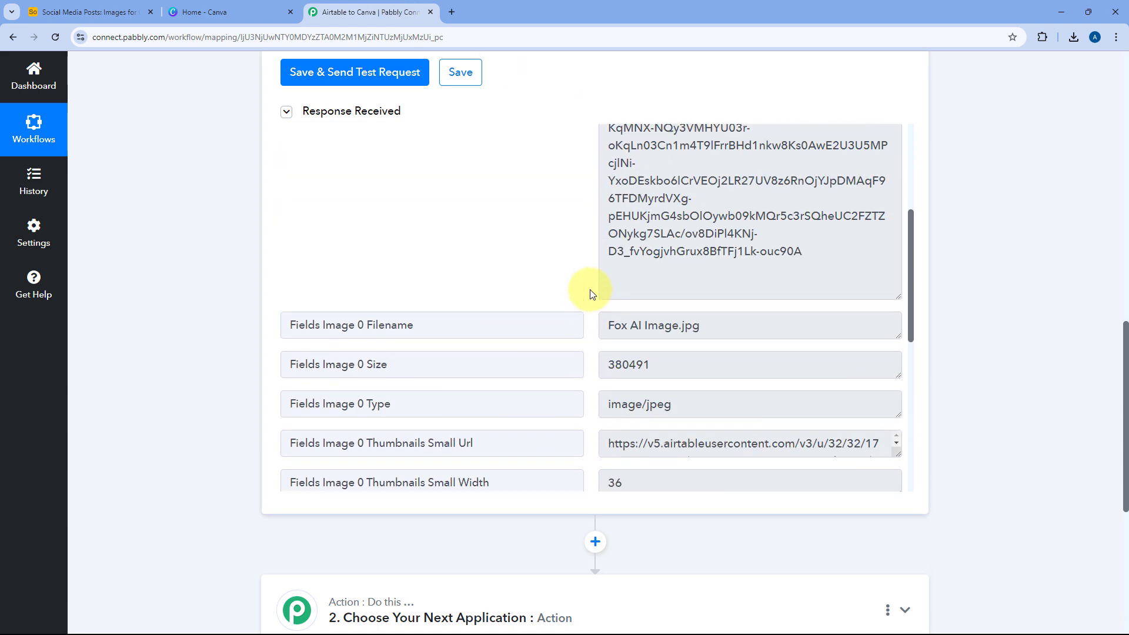
{"action": "scroll", "coordinate": [591, 294], "scroll_direction": "up", "scroll_amount": 2}
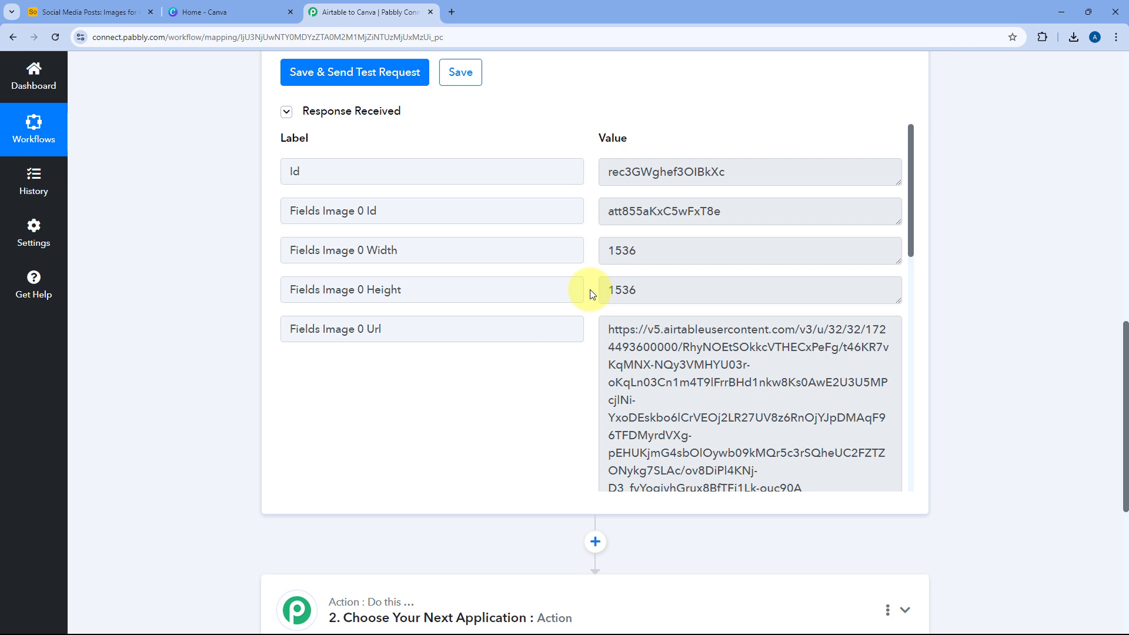
{"action": "scroll", "coordinate": [806, 327], "scroll_direction": "down", "scroll_amount": 3}
{"action": "left_click_drag", "start_coordinate": [896, 416], "coordinate": [874, 243]}
{"action": "scroll", "coordinate": [593, 208], "scroll_direction": "up", "scroll_amount": 2}
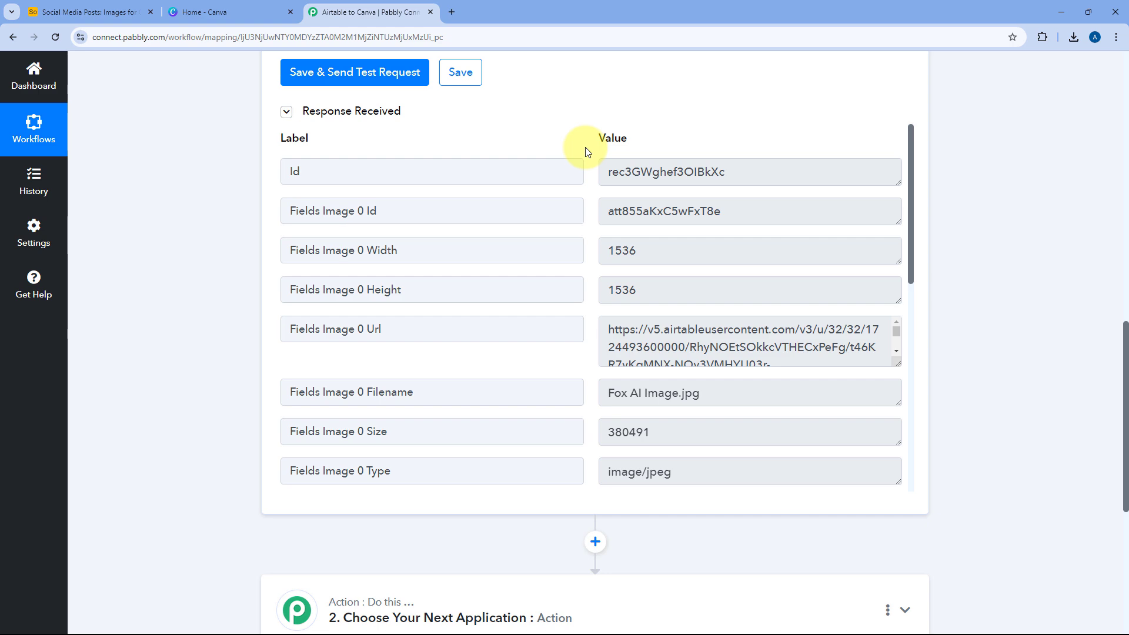
- Set the workflow's second step to the Canva app with Upload Asset as the action event
{"action": "scroll", "coordinate": [235, 257], "scroll_direction": "down", "scroll_amount": 5}
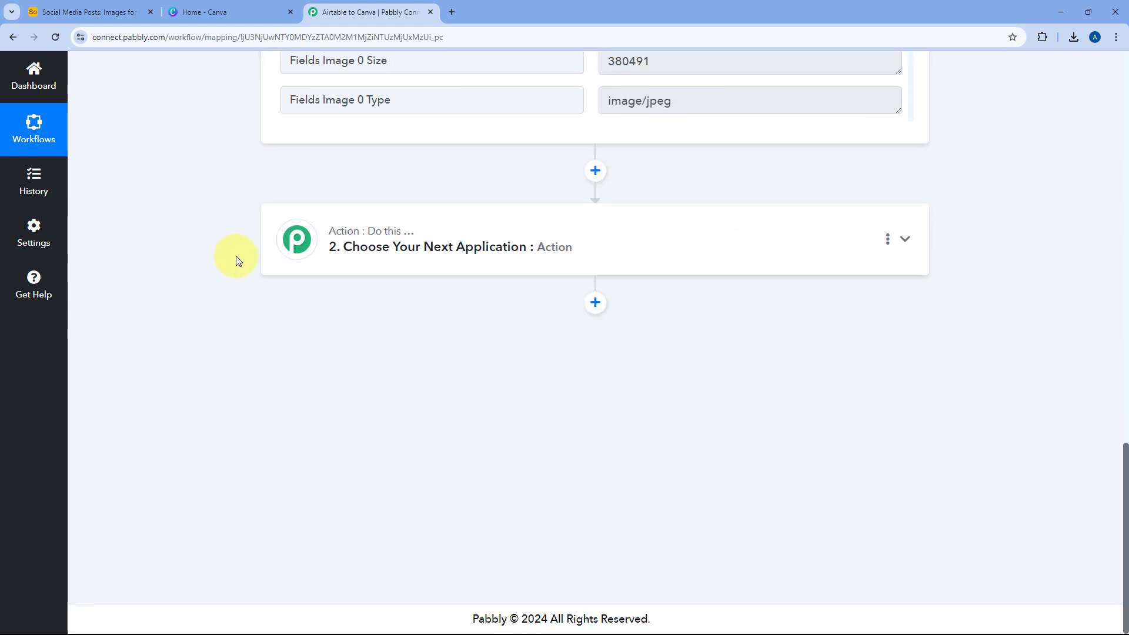
{"action": "left_click", "coordinate": [573, 233]}
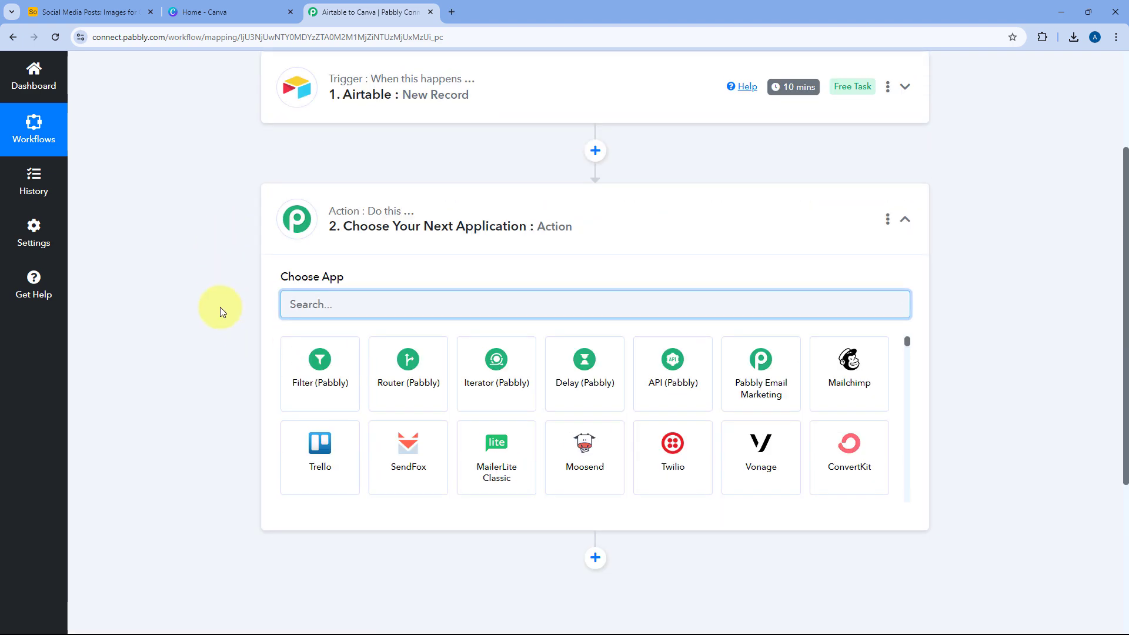
{"action": "type", "text": "Canva"}
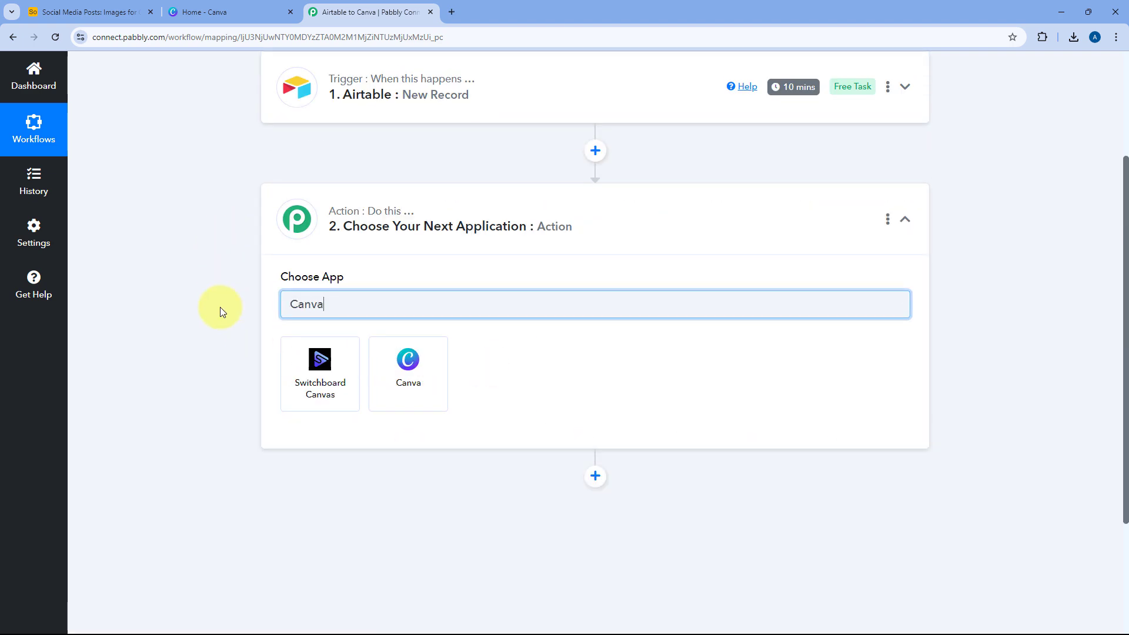
{"action": "left_click", "coordinate": [403, 381]}
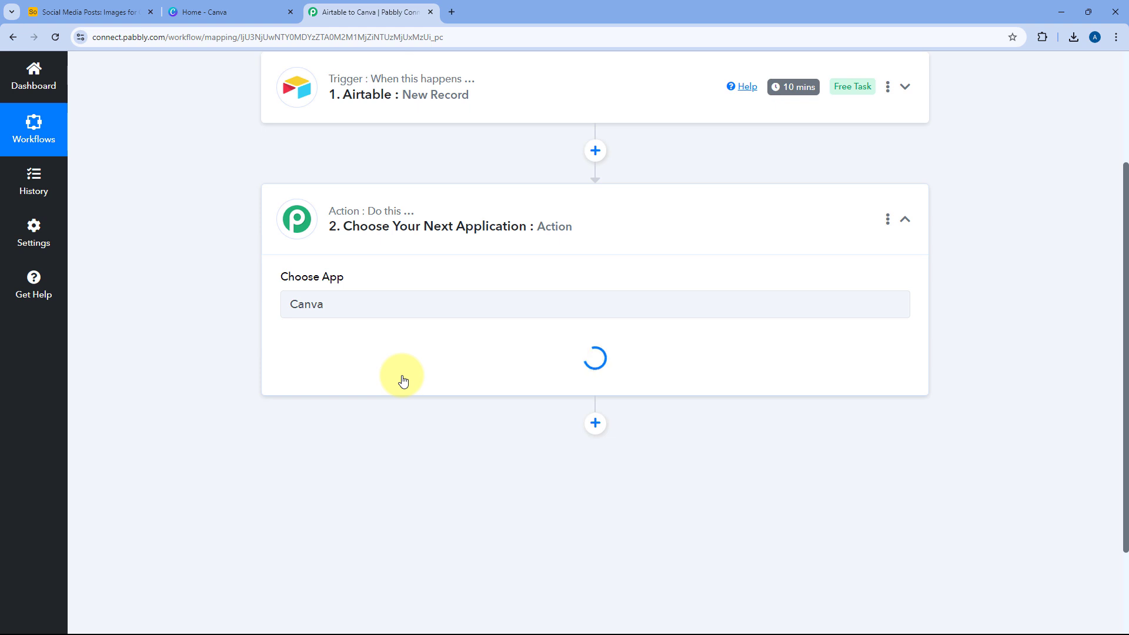
{"action": "scroll", "coordinate": [389, 270], "scroll_direction": "down", "scroll_amount": 2}
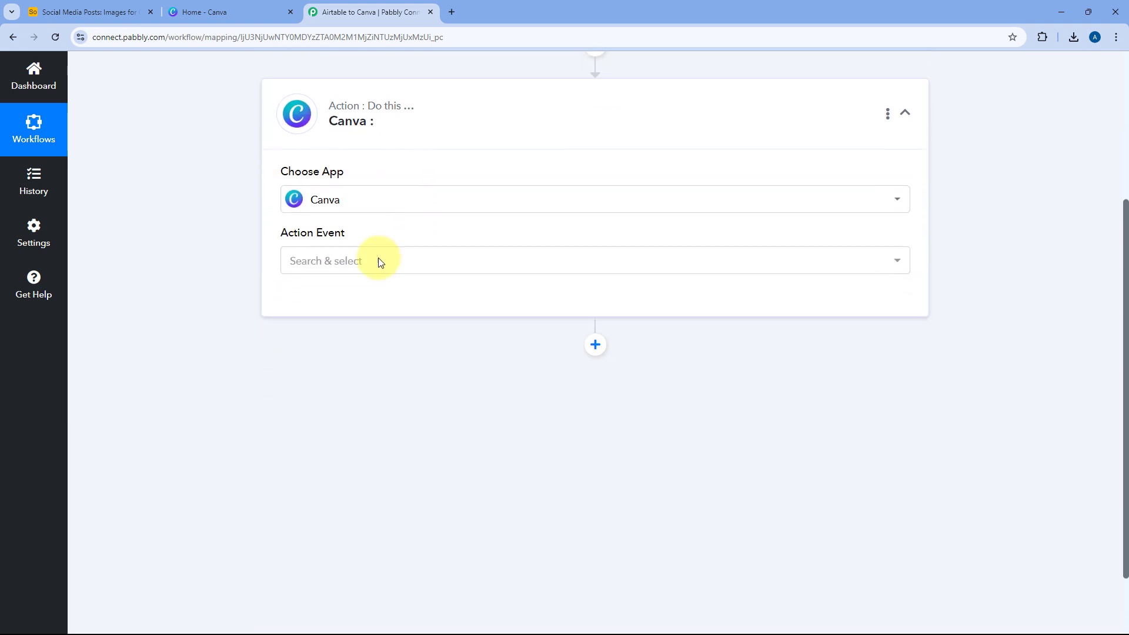
{"action": "left_click", "coordinate": [425, 245]}
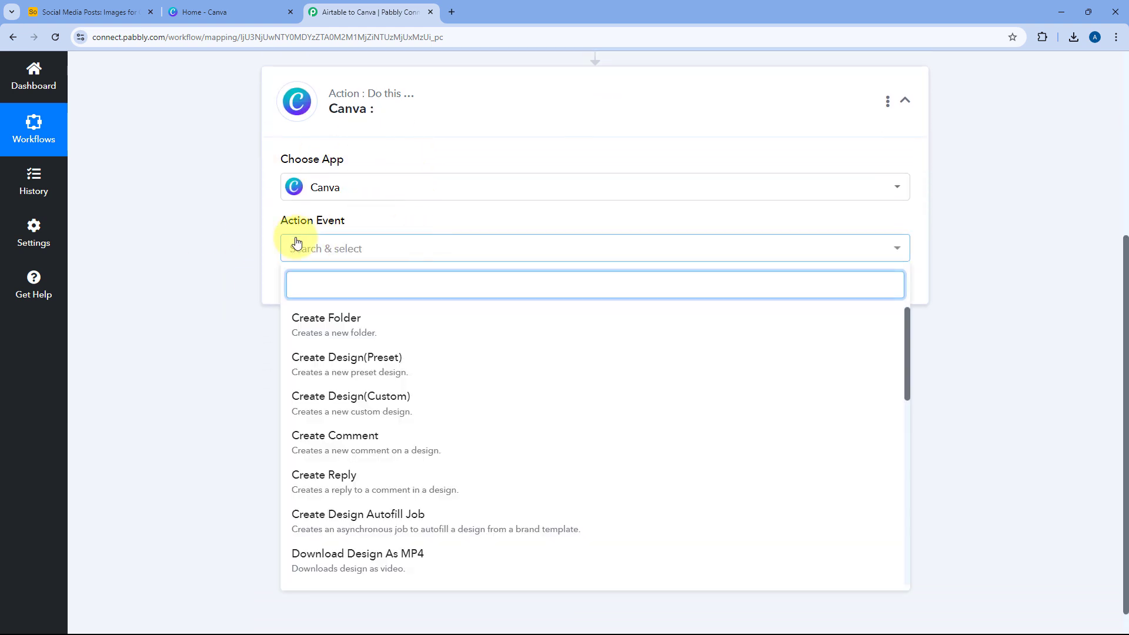
{"action": "scroll", "coordinate": [378, 391], "scroll_direction": "down", "scroll_amount": 10}
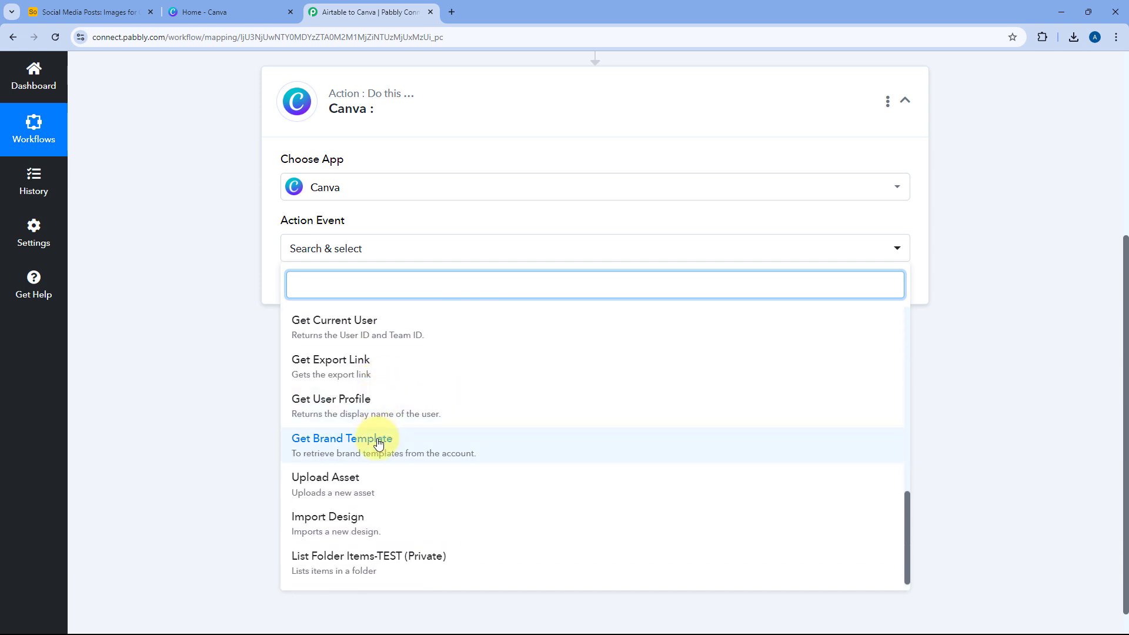
{"action": "left_click", "coordinate": [370, 483]}
- Start connecting Canva with a new connection and review the required Client ID and Client Secret fields
{"action": "left_click", "coordinate": [318, 291]}
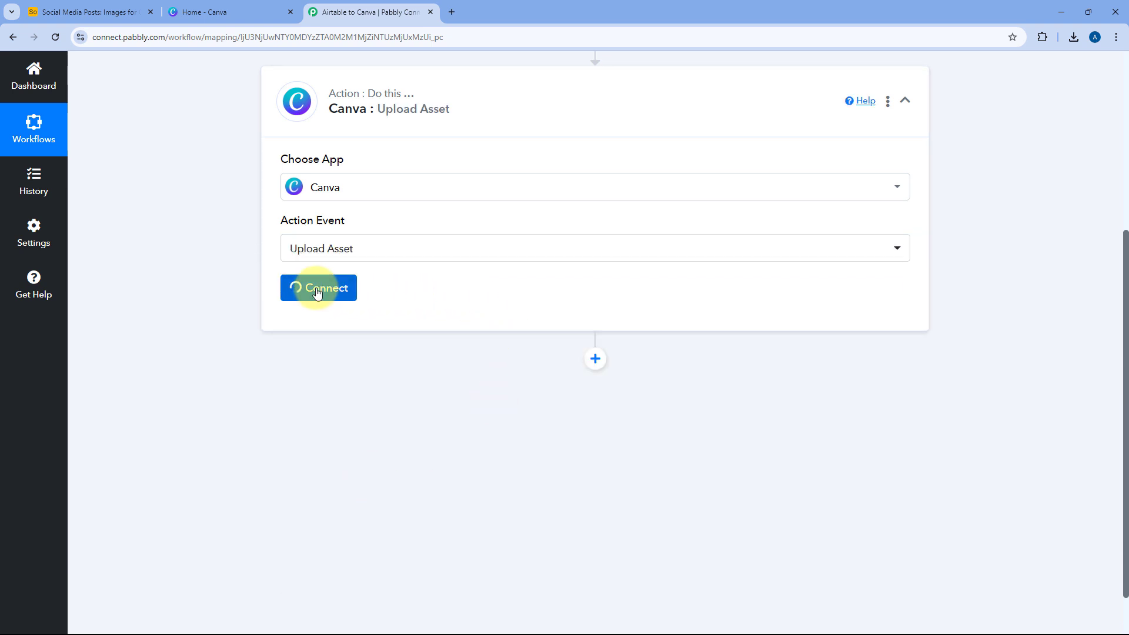
{"action": "left_click", "coordinate": [532, 201]}
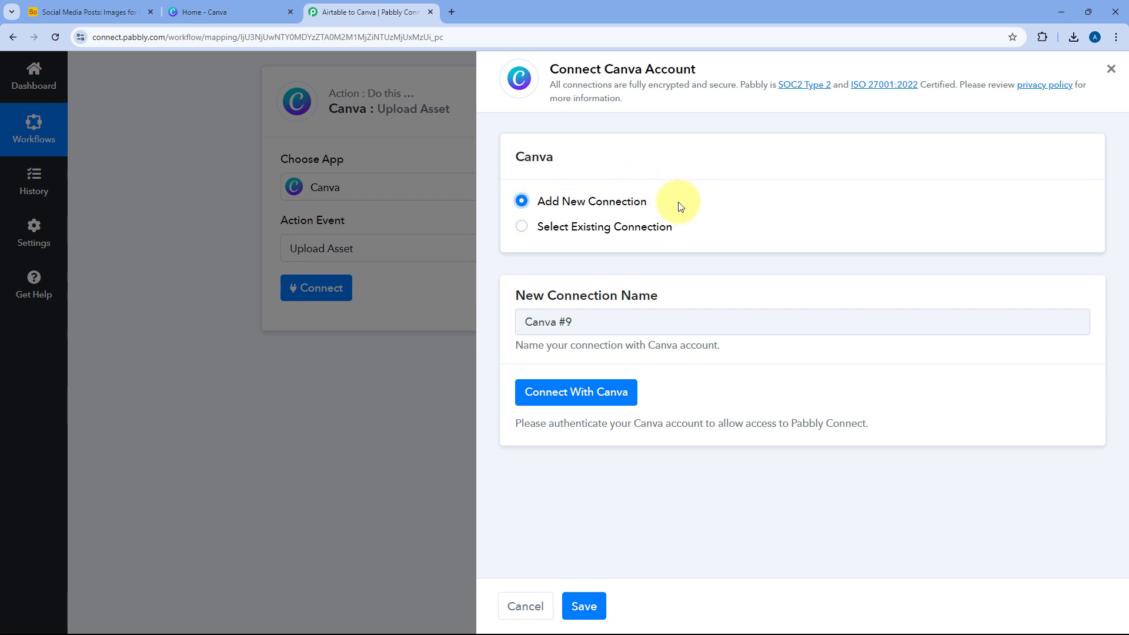
{"action": "left_click", "coordinate": [580, 392]}
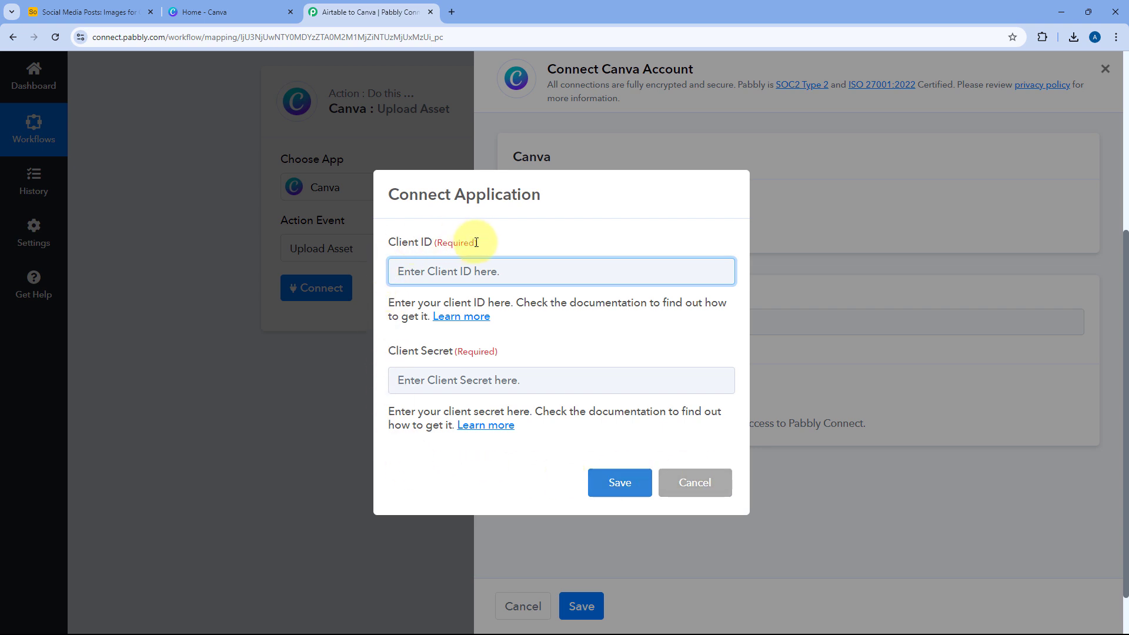
{"action": "left_click_drag", "start_coordinate": [385, 247], "coordinate": [430, 243]}
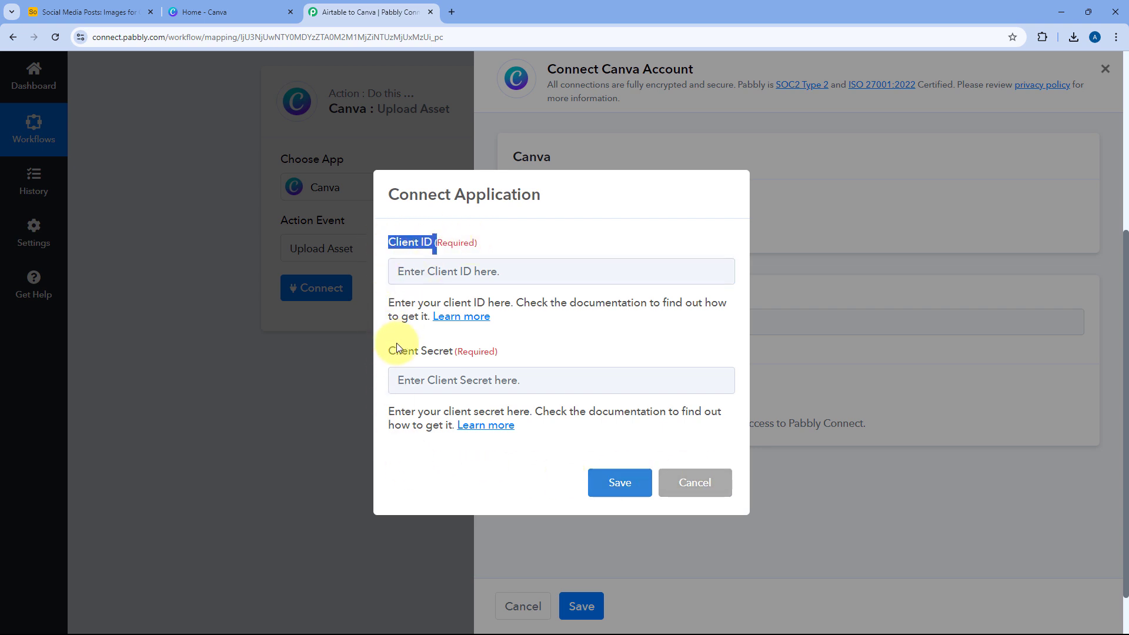
{"action": "left_click_drag", "start_coordinate": [387, 351], "coordinate": [462, 357]}
{"action": "left_click", "coordinate": [580, 346]}
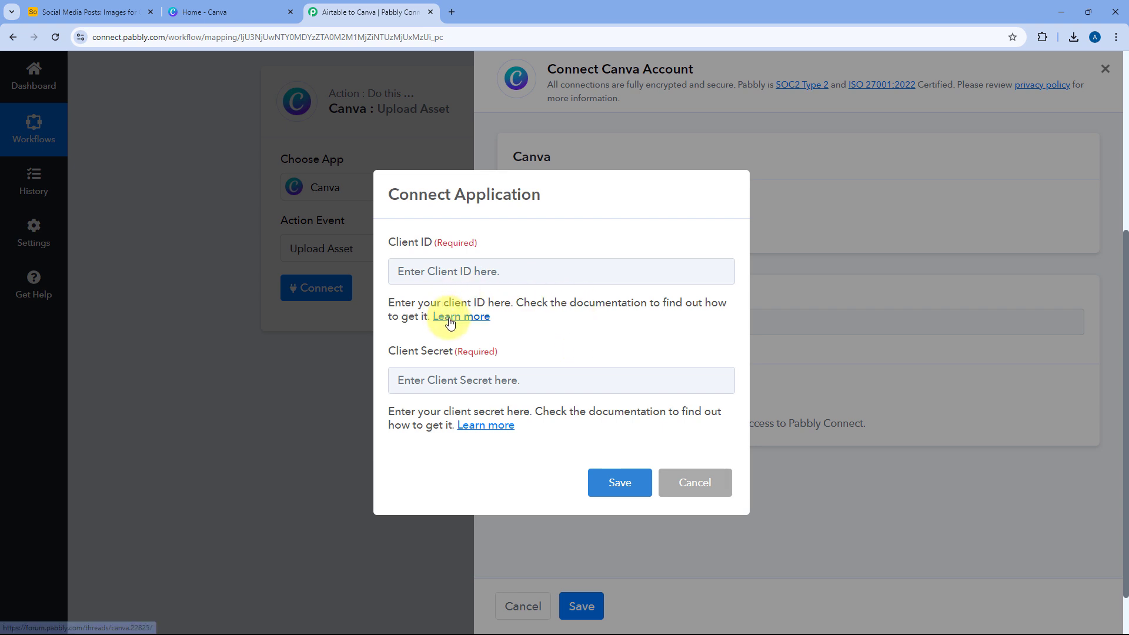
- Open the Client ID documentation, accept the site's cookies and read the Canva authorization guide through to creating an integration
{"action": "left_click", "coordinate": [476, 317]}
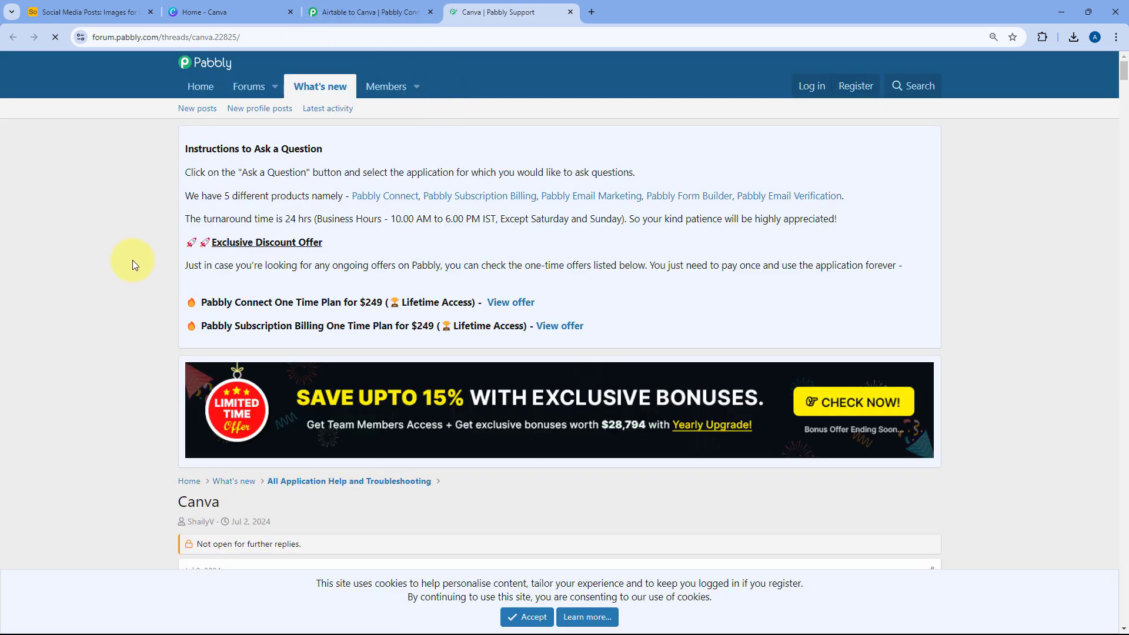
{"action": "scroll", "coordinate": [517, 269], "scroll_direction": "down", "scroll_amount": 3}
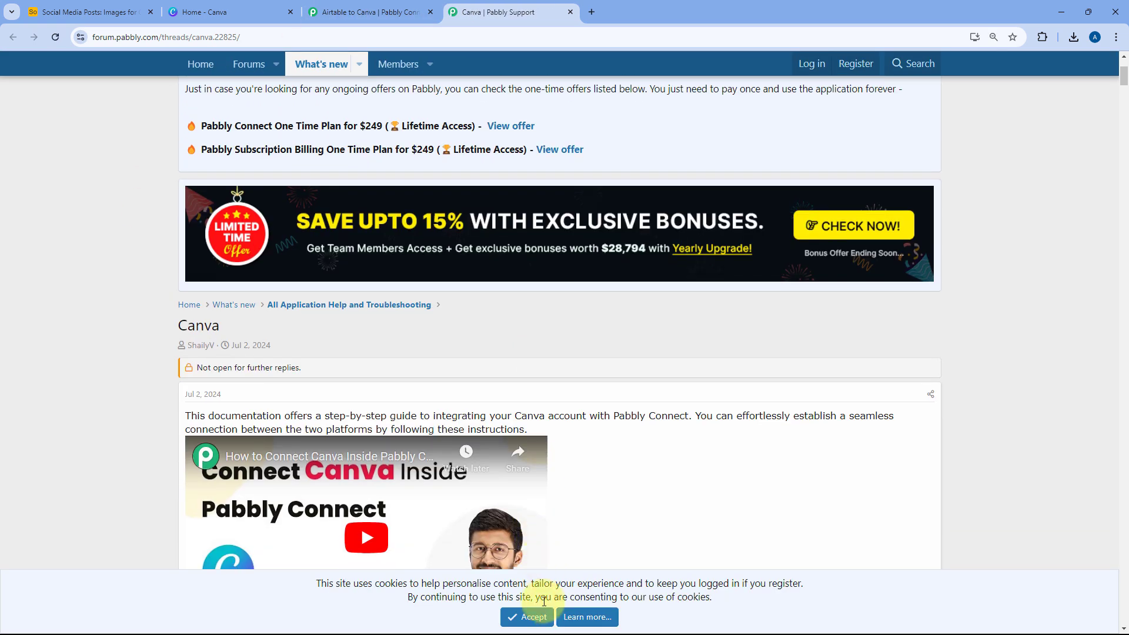
{"action": "left_click", "coordinate": [537, 616]}
{"action": "scroll", "coordinate": [118, 275], "scroll_direction": "down", "scroll_amount": 10}
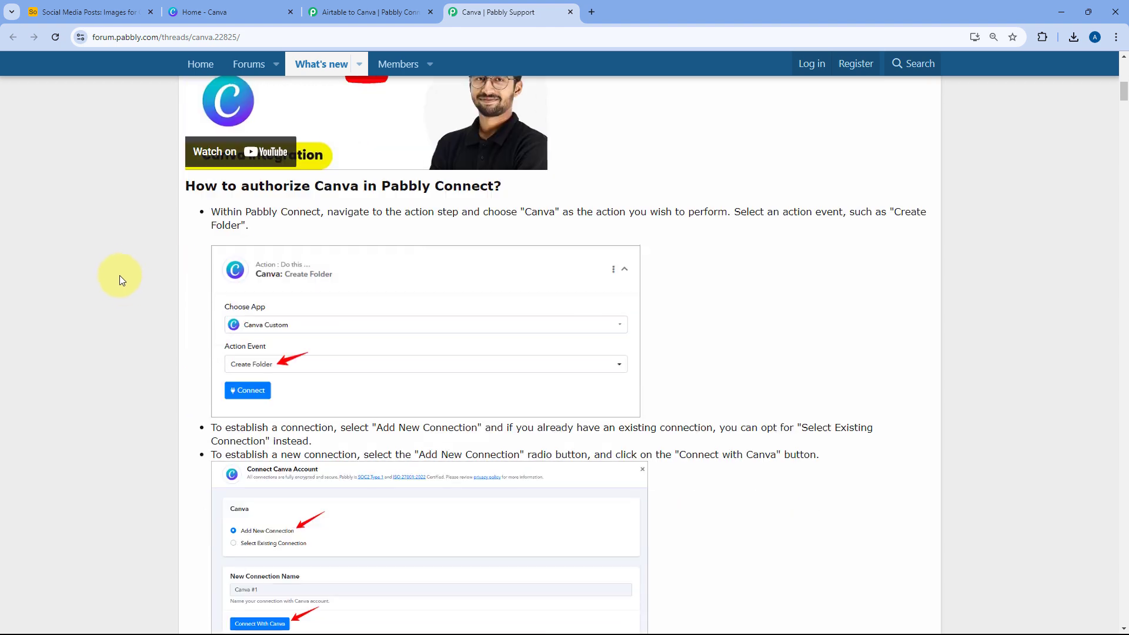
{"action": "scroll", "coordinate": [120, 274], "scroll_direction": "down", "scroll_amount": 1}
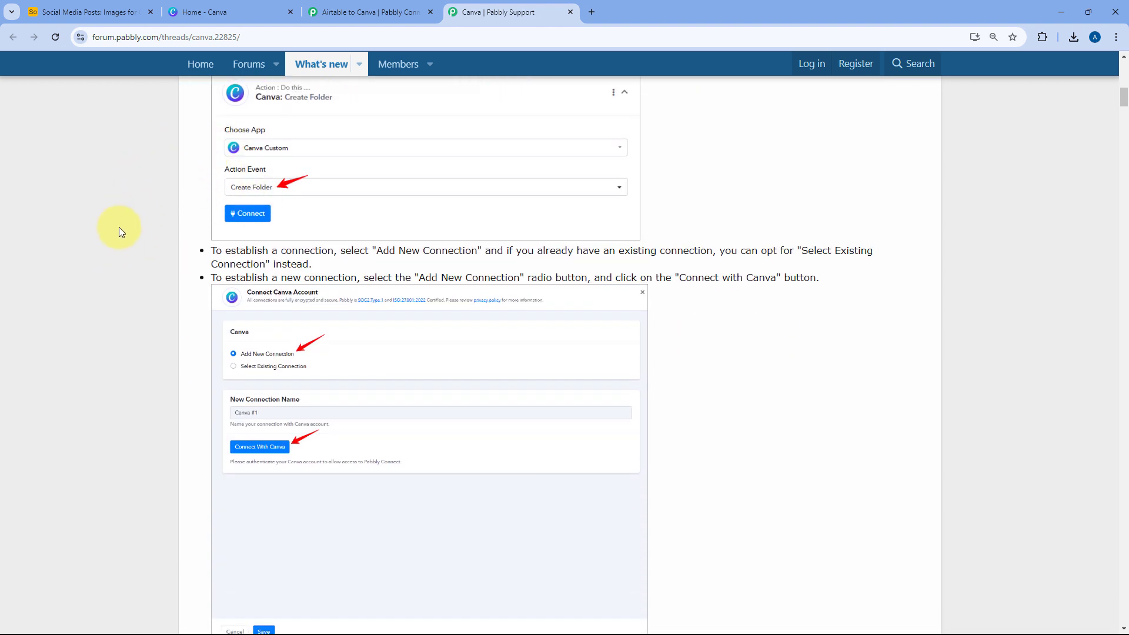
{"action": "scroll", "coordinate": [144, 238], "scroll_direction": "down", "scroll_amount": 10}
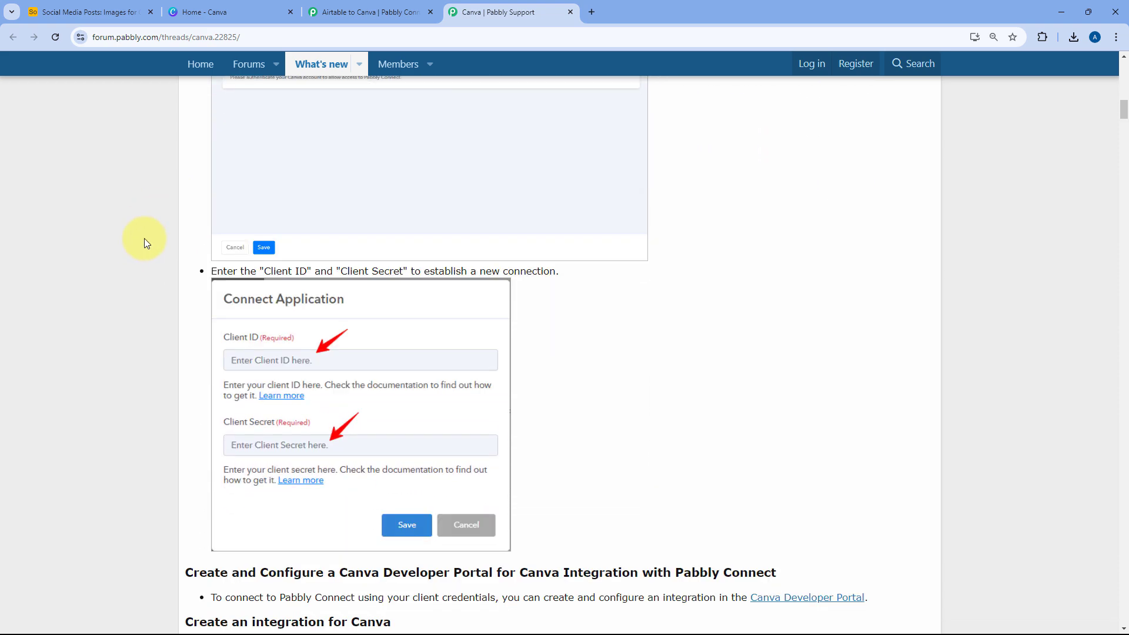
{"action": "scroll", "coordinate": [145, 239], "scroll_direction": "down", "scroll_amount": 3}
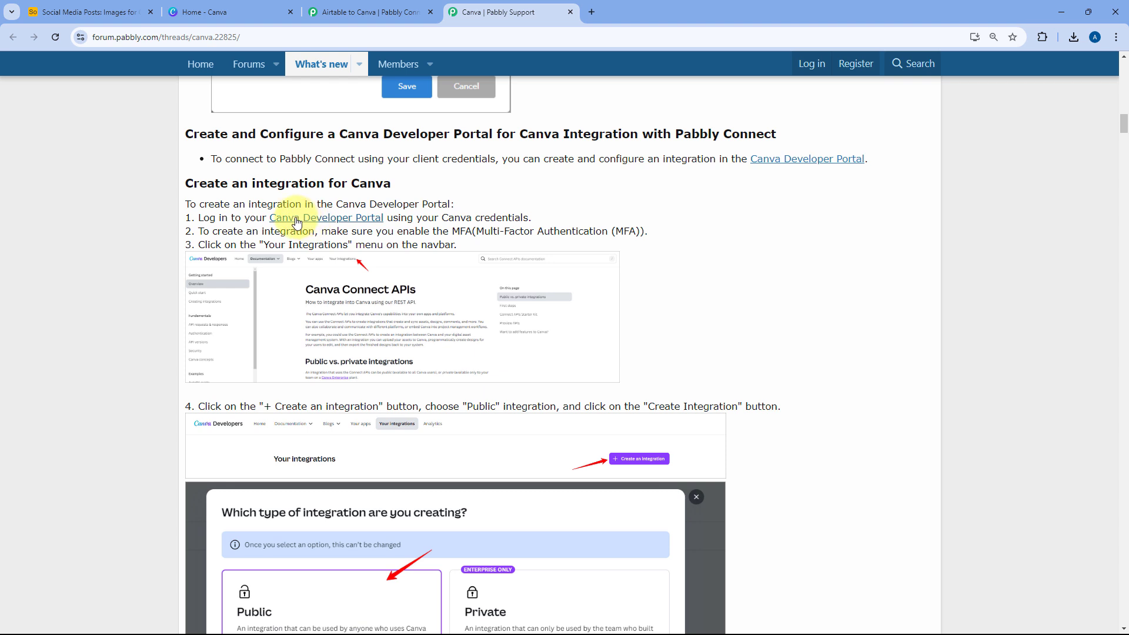
- Go to the Canva Developer Portal from the guide and create a Public integration, agreeing to the Canva developer terms
{"action": "left_click", "coordinate": [345, 220]}
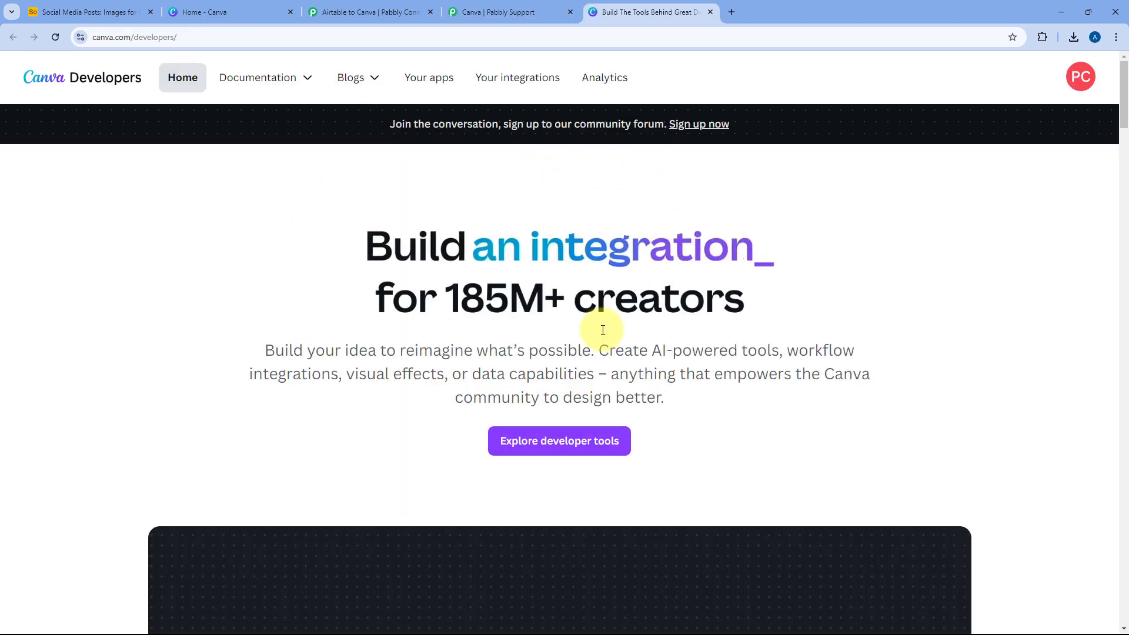
{"action": "left_click", "coordinate": [505, 83]}
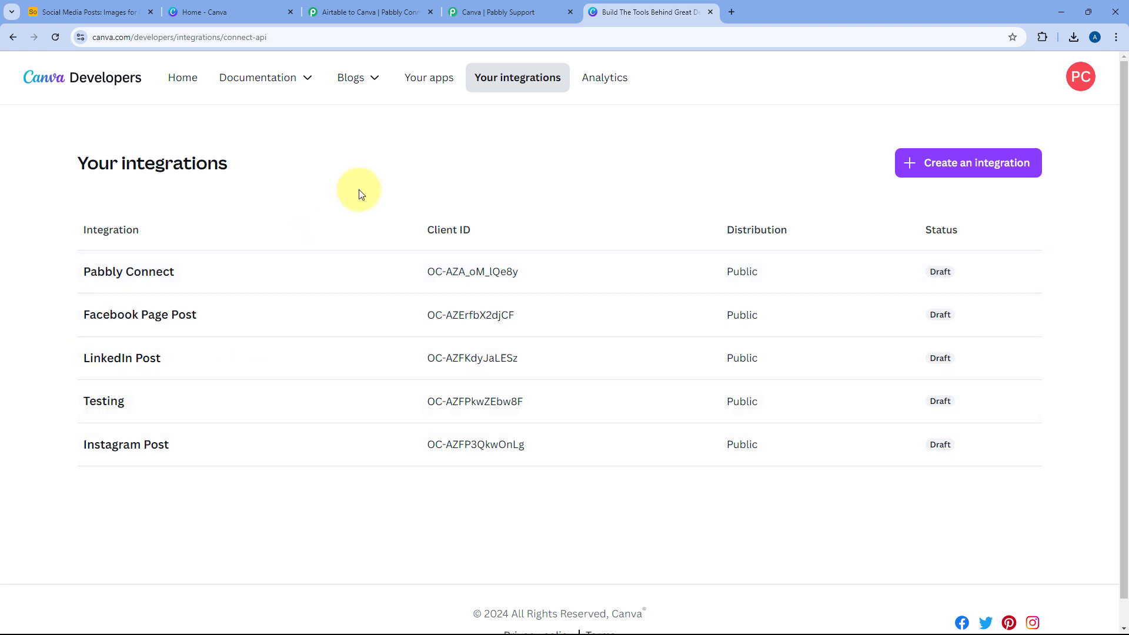
{"action": "left_click", "coordinate": [949, 167]}
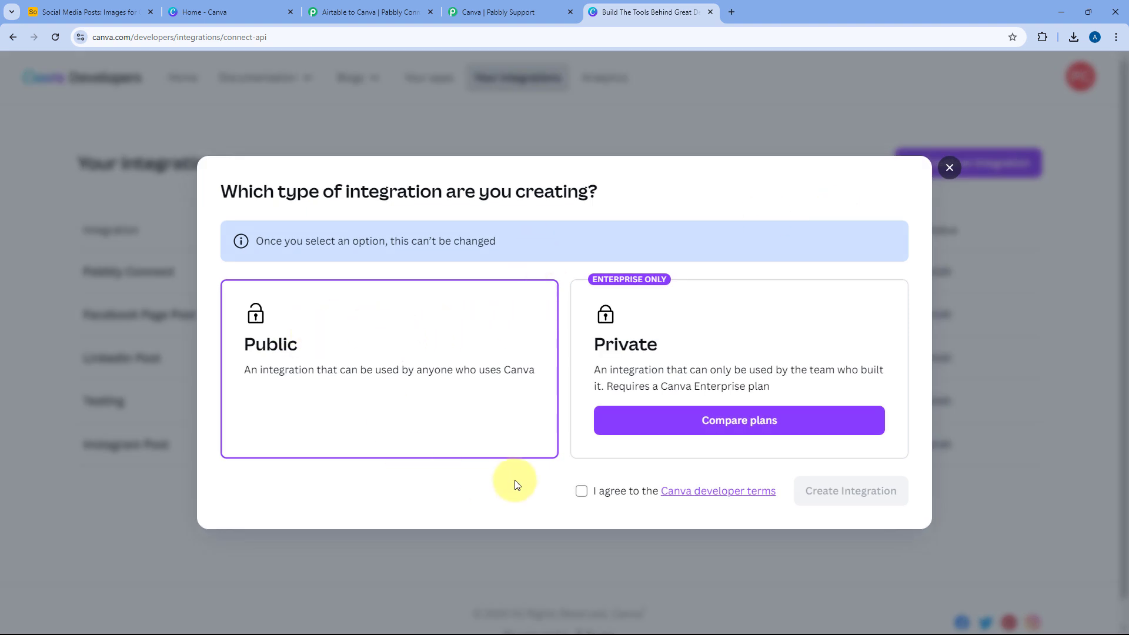
{"action": "left_click", "coordinate": [580, 491]}
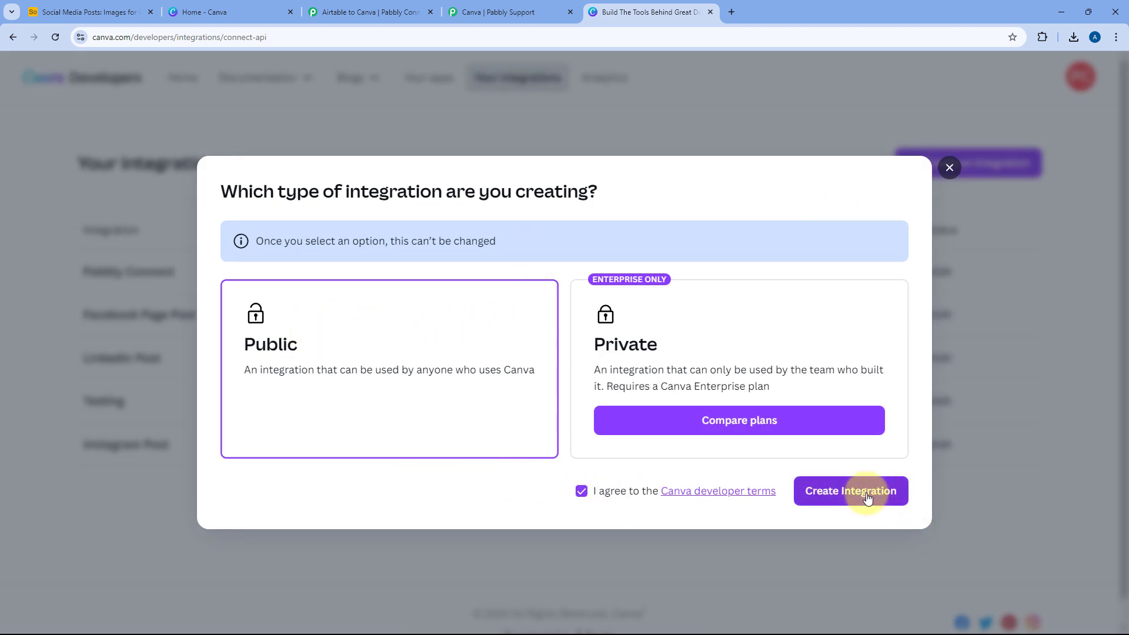
{"action": "left_click", "coordinate": [868, 497]}
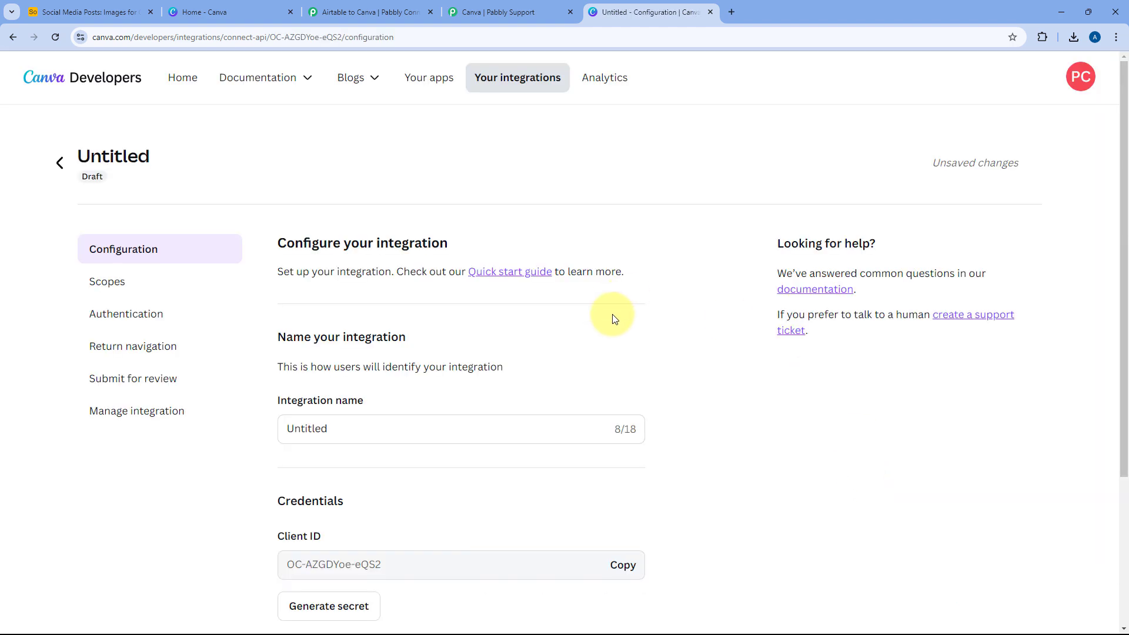
- Return to the Pabbly guide and check its multi-factor authentication requirement for creating an integration
{"action": "left_click", "coordinate": [497, 12]}
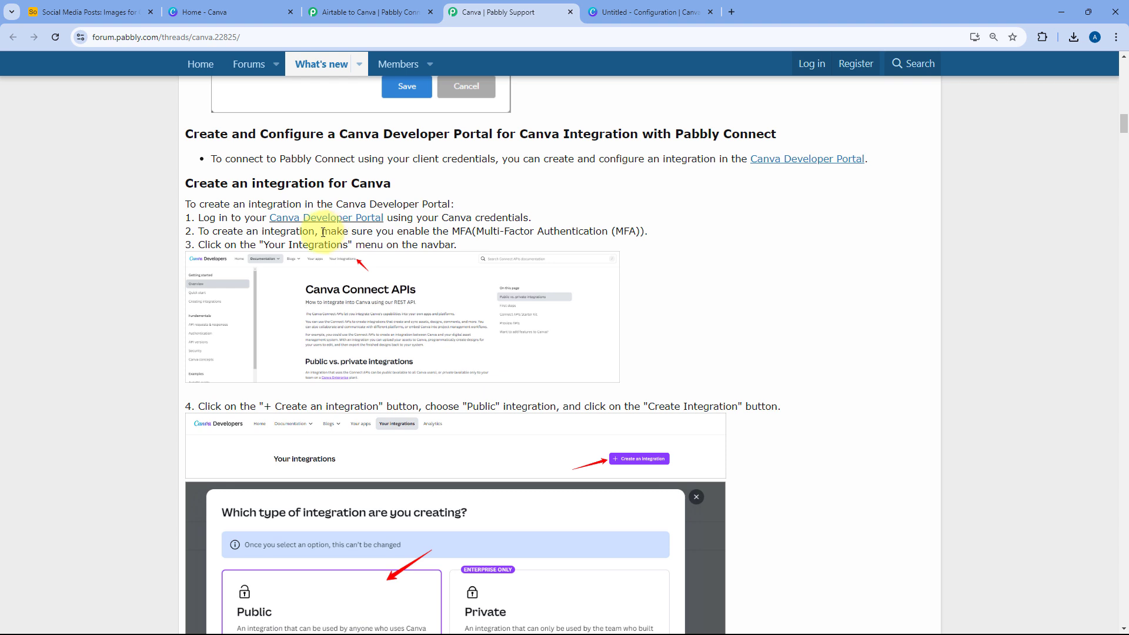
{"action": "left_click_drag", "start_coordinate": [323, 232], "coordinate": [654, 239]}
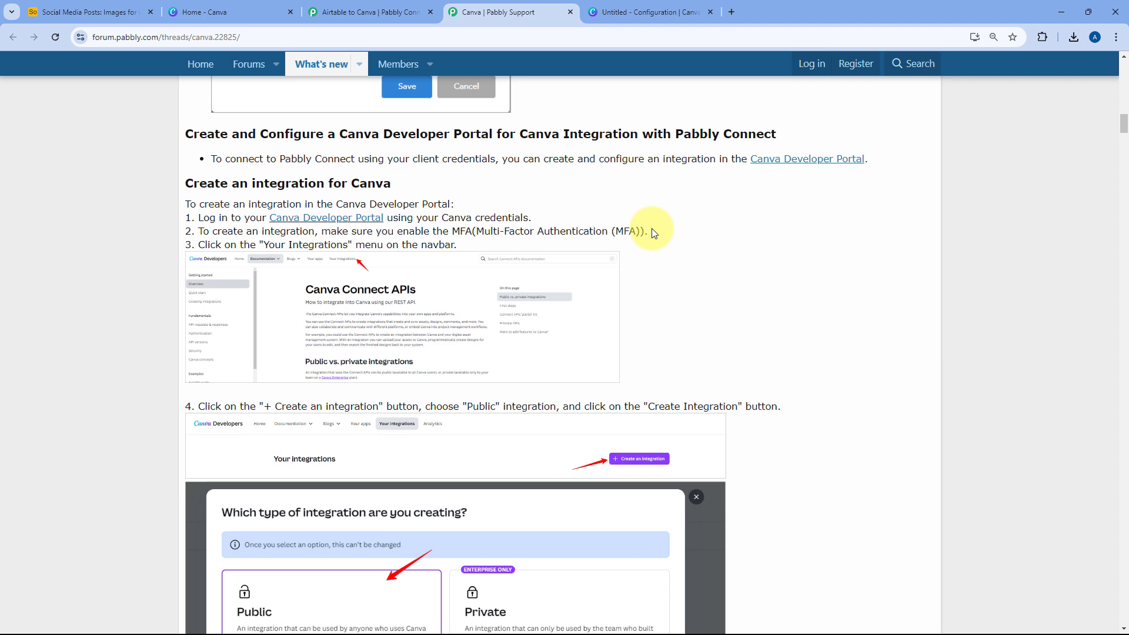
- Return to the Canva integration's configuration, name it Airtable and generate its client secret
{"action": "left_click", "coordinate": [651, 7]}
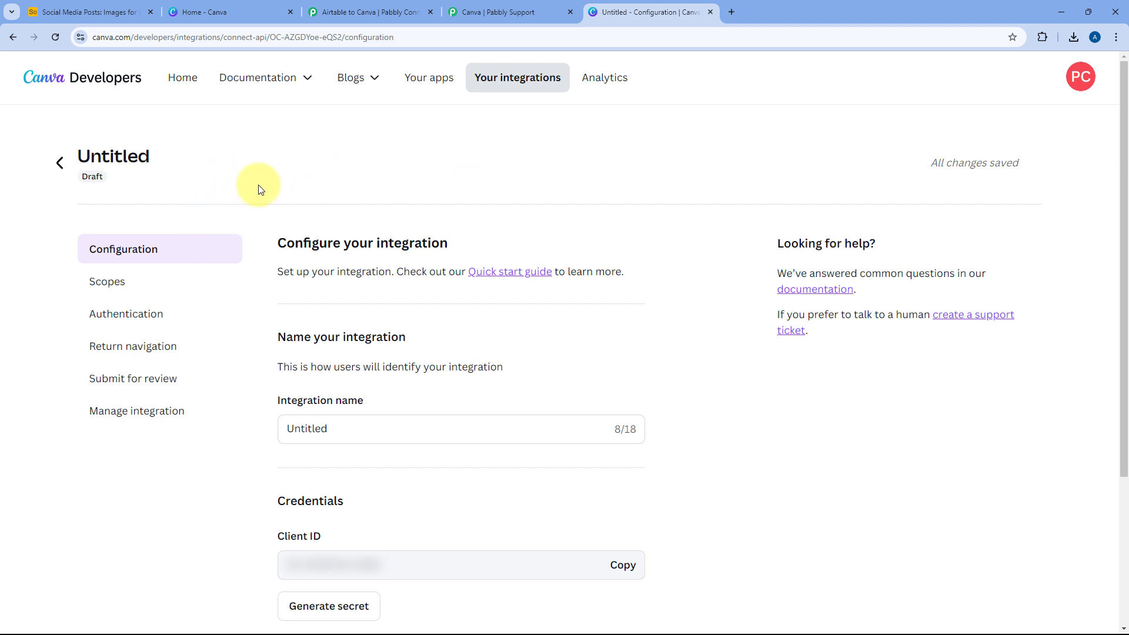
{"action": "scroll", "coordinate": [360, 412], "scroll_direction": "down", "scroll_amount": 1}
{"action": "left_click", "coordinate": [357, 370]}
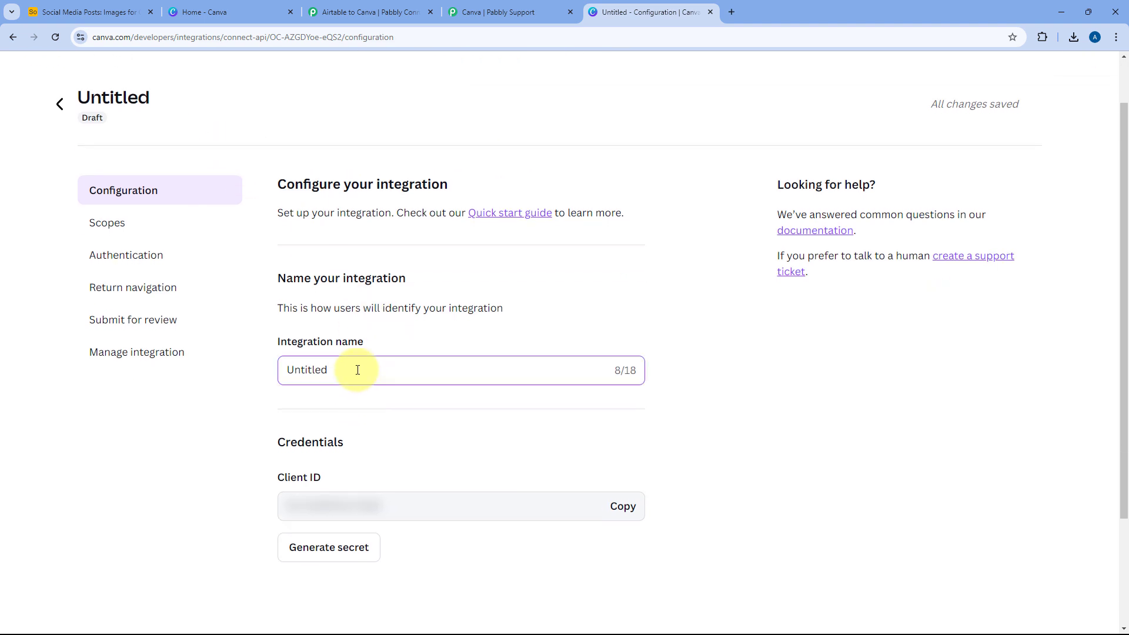
{"action": "type", "text": "Up"}
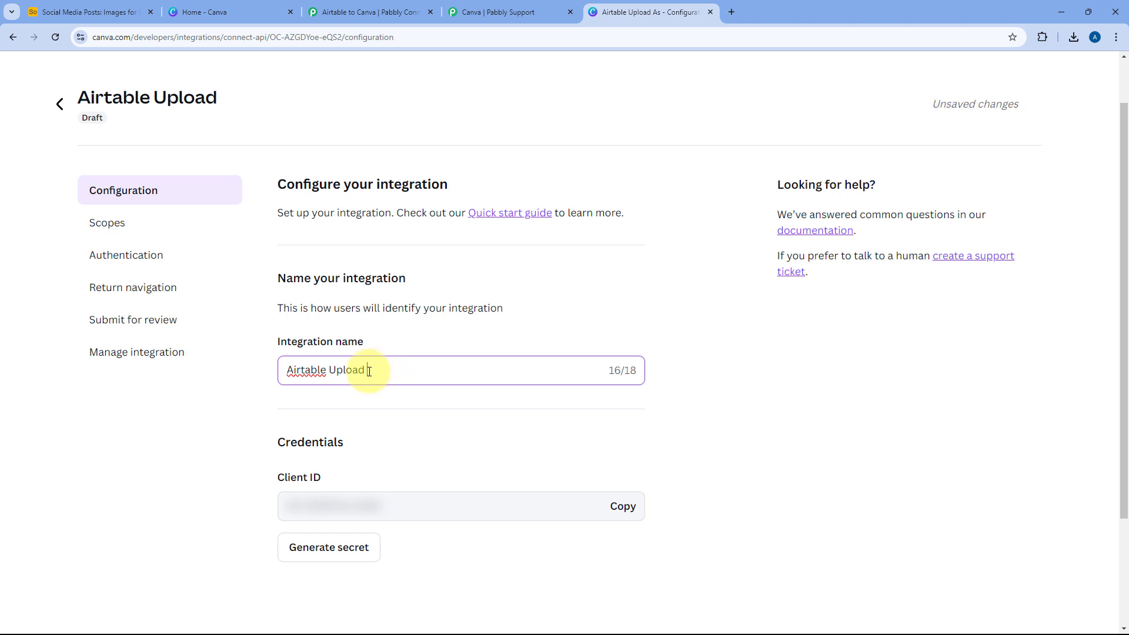
{"action": "left_click", "coordinate": [272, 361]}
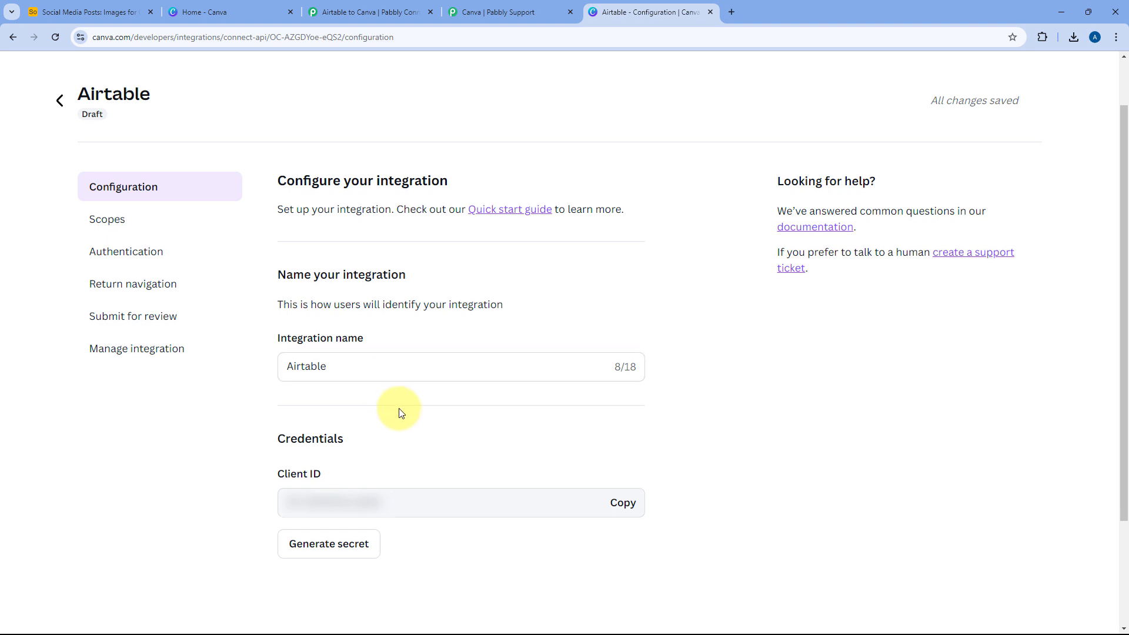
{"action": "scroll", "coordinate": [398, 410], "scroll_direction": "down", "scroll_amount": 2}
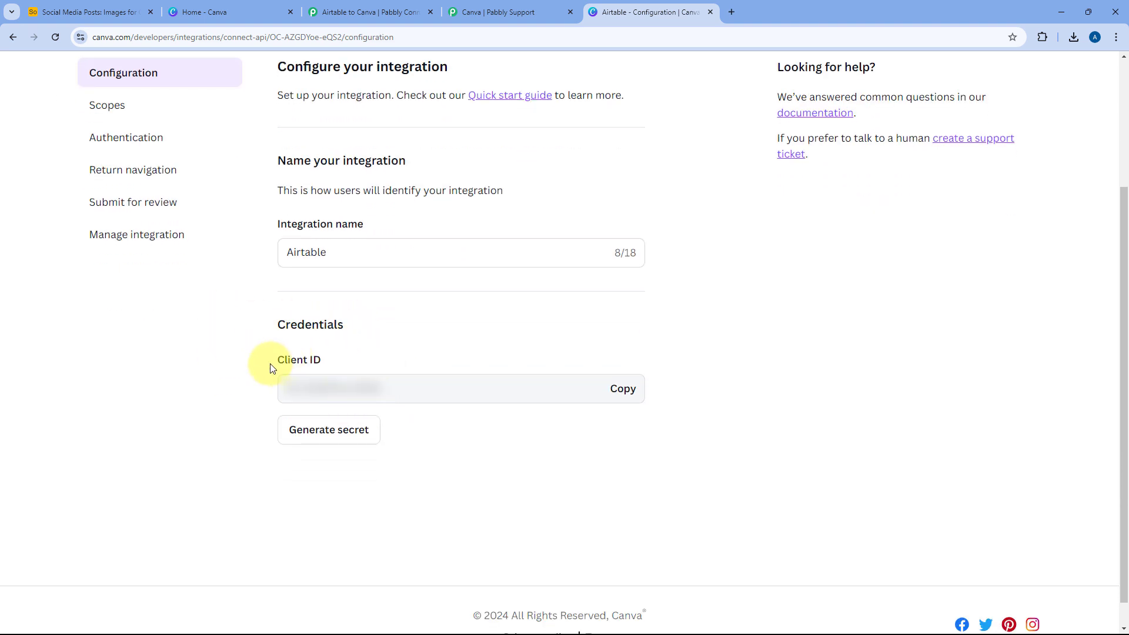
{"action": "left_click", "coordinate": [332, 434]}
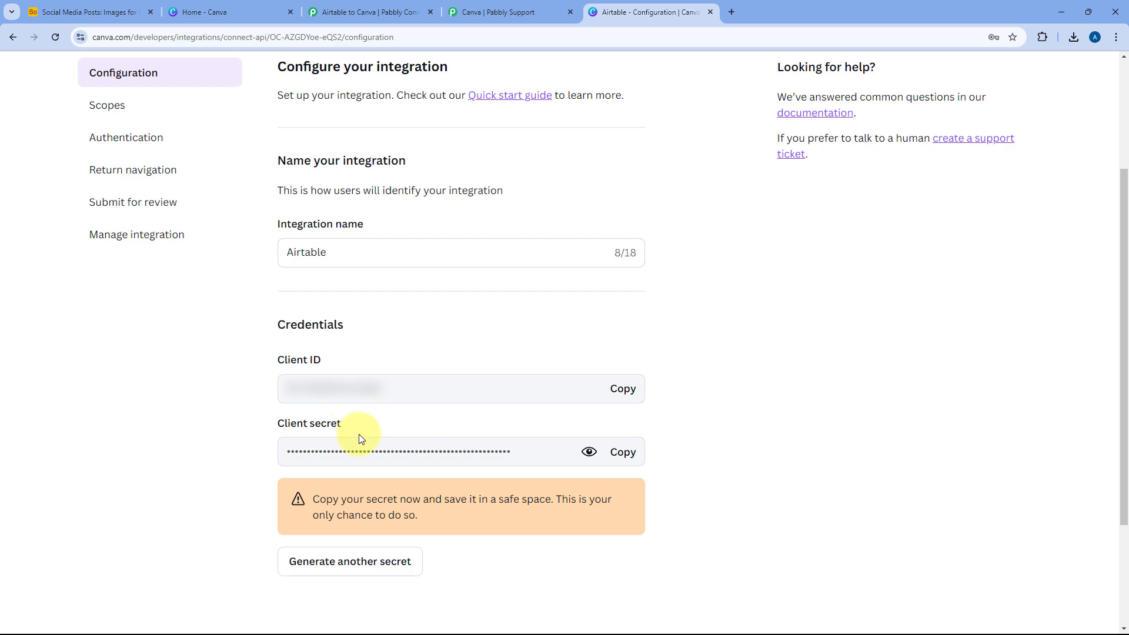
- In the integration's scopes, enable write for app, asset, comment and design:content, and read for brandtemplate:content and brandtemplate:meta
{"action": "scroll", "coordinate": [306, 332], "scroll_direction": "up", "scroll_amount": 3}
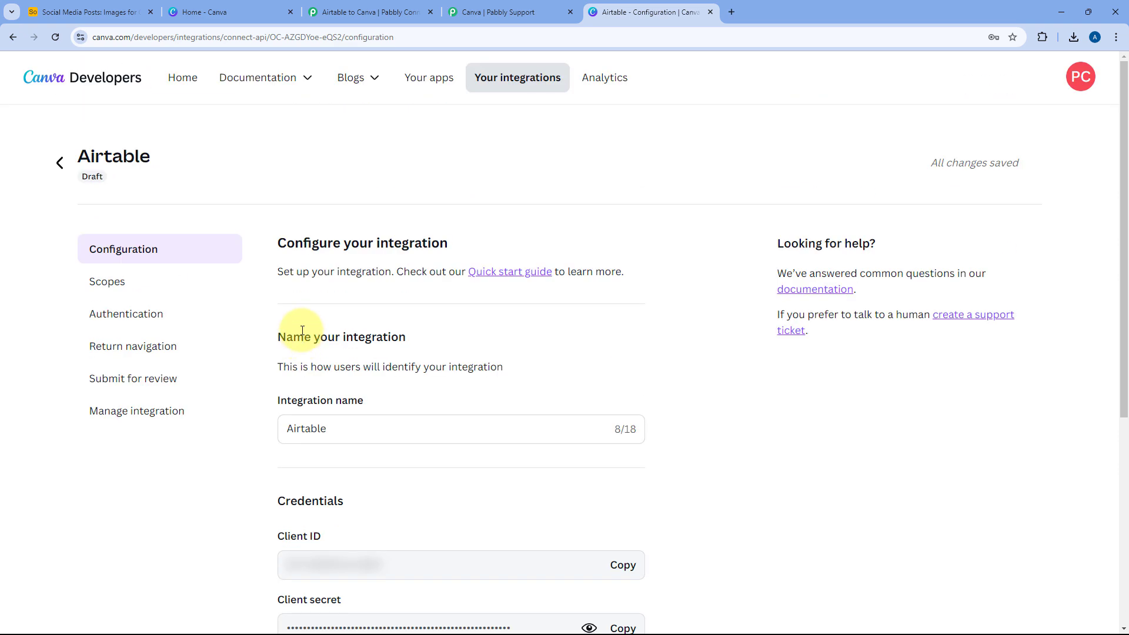
{"action": "left_click", "coordinate": [156, 285]}
{"action": "scroll", "coordinate": [428, 351], "scroll_direction": "down", "scroll_amount": 2}
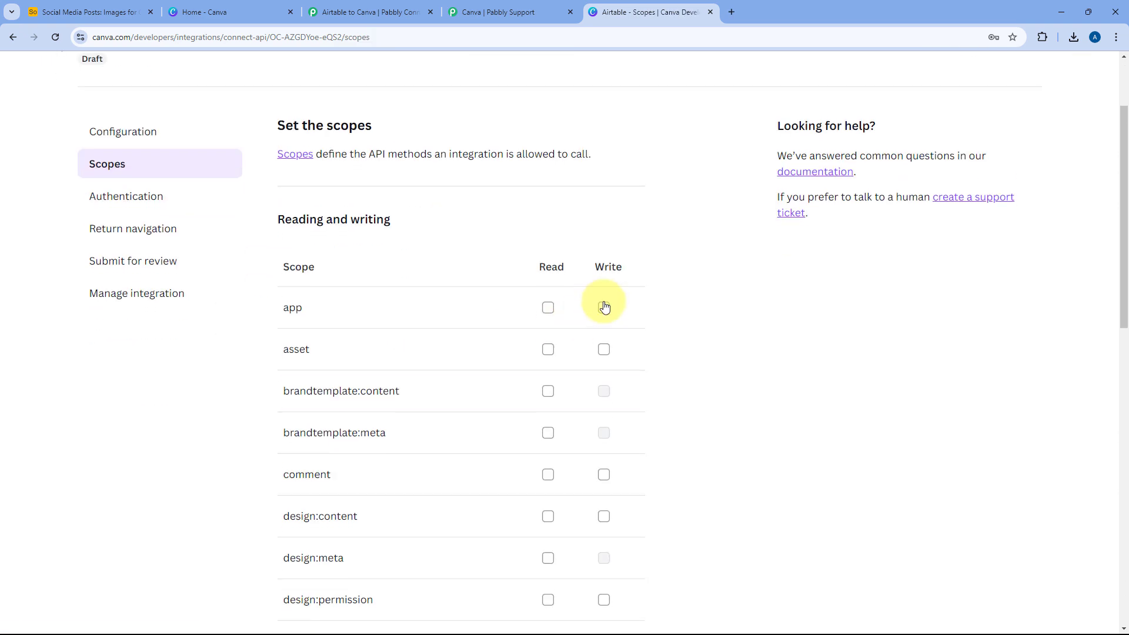
{"action": "left_click", "coordinate": [604, 307]}
{"action": "left_click", "coordinate": [604, 350]}
{"action": "left_click", "coordinate": [548, 391]}
{"action": "scroll", "coordinate": [553, 391], "scroll_direction": "down", "scroll_amount": 2}
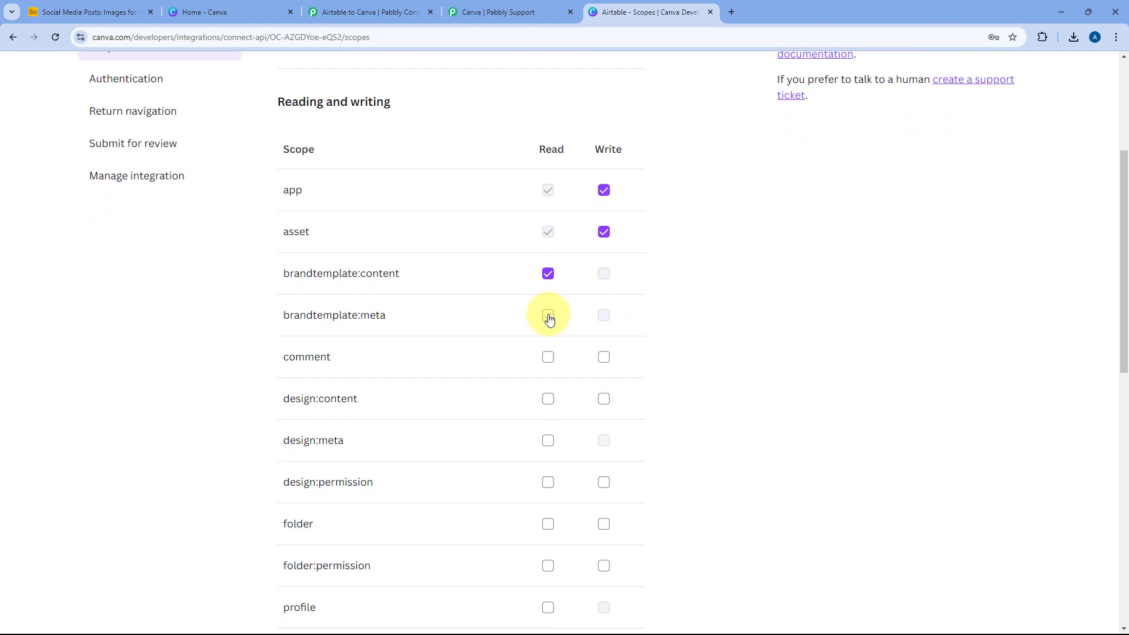
{"action": "left_click", "coordinate": [548, 316]}
{"action": "left_click", "coordinate": [604, 357]}
{"action": "left_click", "coordinate": [604, 399]}
- Enable the read scopes for design:meta and profile, and the write scopes for design:permission, folder and folder:permission
{"action": "scroll", "coordinate": [592, 404], "scroll_direction": "down", "scroll_amount": 2}
{"action": "left_click", "coordinate": [548, 323]}
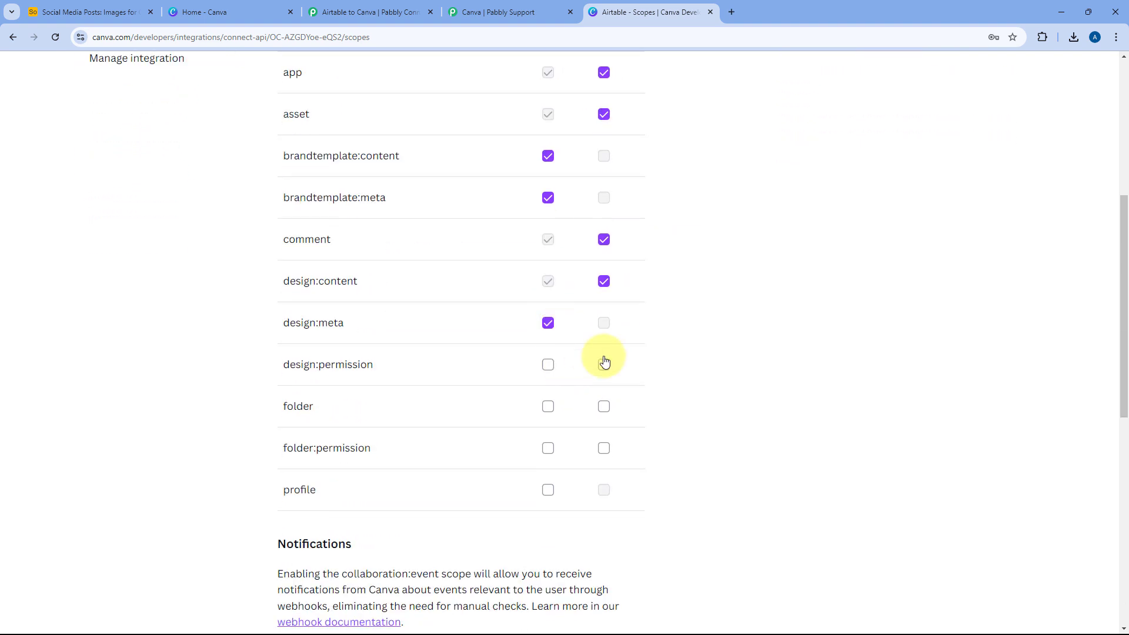
{"action": "left_click", "coordinate": [604, 364]}
{"action": "left_click", "coordinate": [604, 406]}
{"action": "left_click", "coordinate": [604, 448]}
{"action": "left_click", "coordinate": [548, 490]}
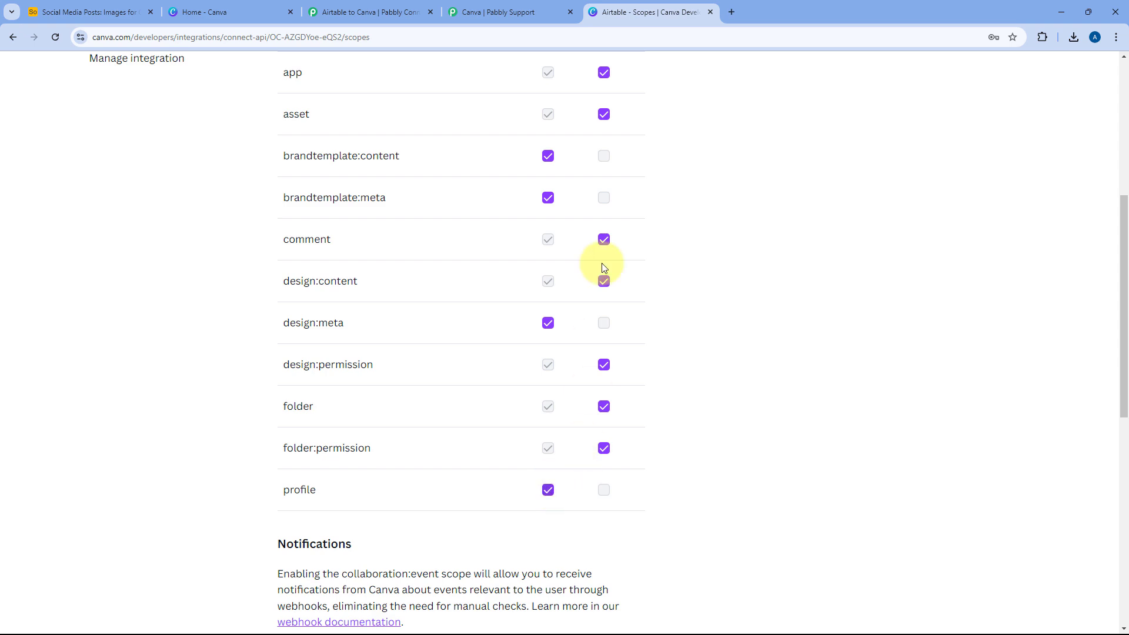
- Switch to the Pabbly guide and review its instructions on scopes, authentication redirect and client credentials
{"action": "left_click", "coordinate": [497, 11]}
{"action": "scroll", "coordinate": [100, 239], "scroll_direction": "down", "scroll_amount": 5}
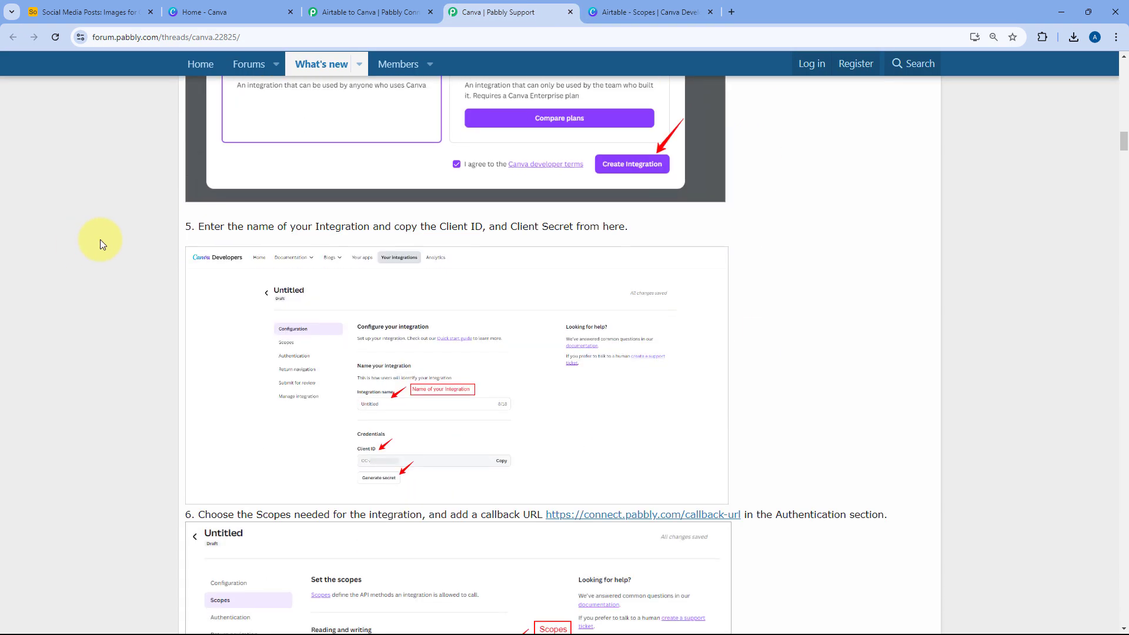
{"action": "scroll", "coordinate": [100, 239], "scroll_direction": "down", "scroll_amount": 15}
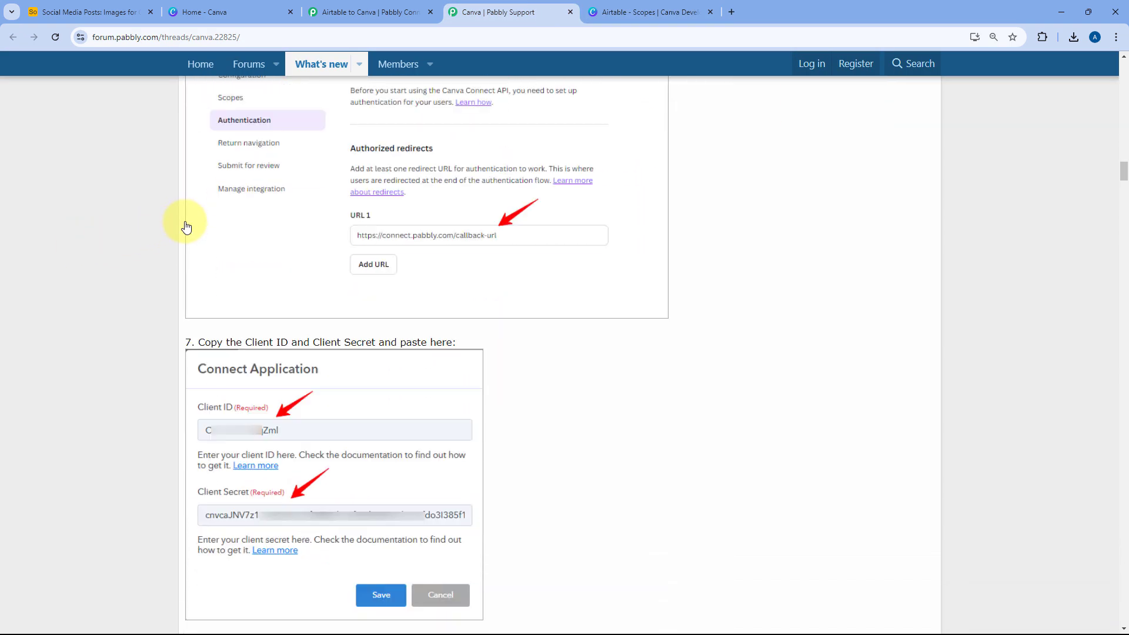
{"action": "scroll", "coordinate": [187, 226], "scroll_direction": "down", "scroll_amount": 4}
{"action": "scroll", "coordinate": [186, 226], "scroll_direction": "up", "scroll_amount": 6}
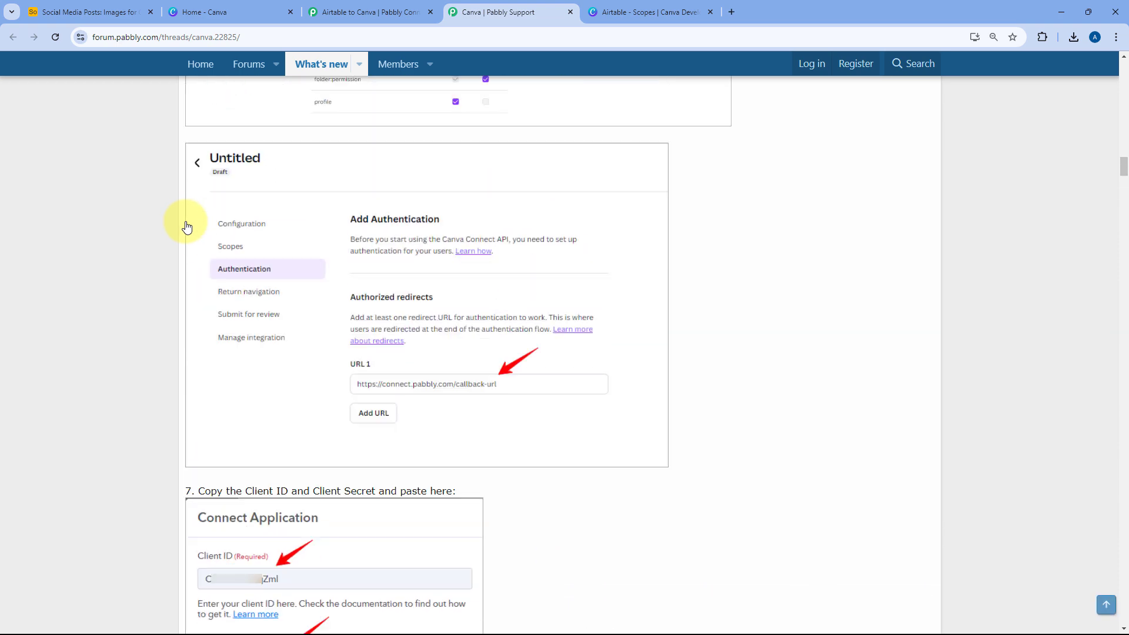
{"action": "scroll", "coordinate": [186, 227], "scroll_direction": "up", "scroll_amount": 7}
{"action": "scroll", "coordinate": [328, 267], "scroll_direction": "down", "scroll_amount": 4}
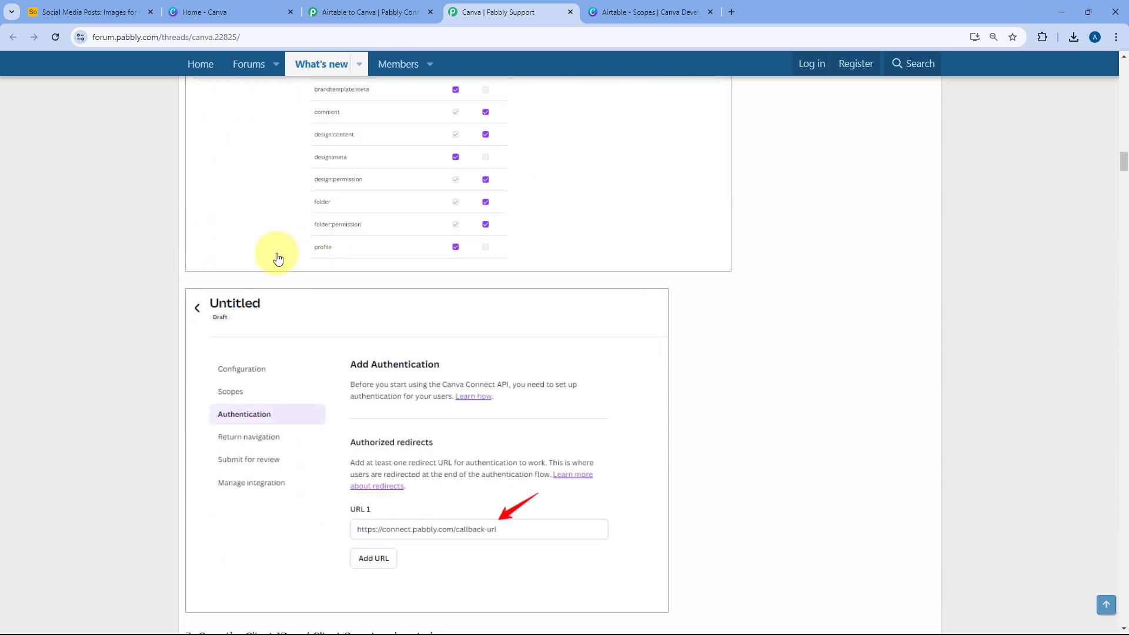
- Go back to the Canva integration and open its Authentication settings with the authorized redirects
{"action": "left_click", "coordinate": [647, 12]}
{"action": "scroll", "coordinate": [205, 215], "scroll_direction": "up", "scroll_amount": 2}
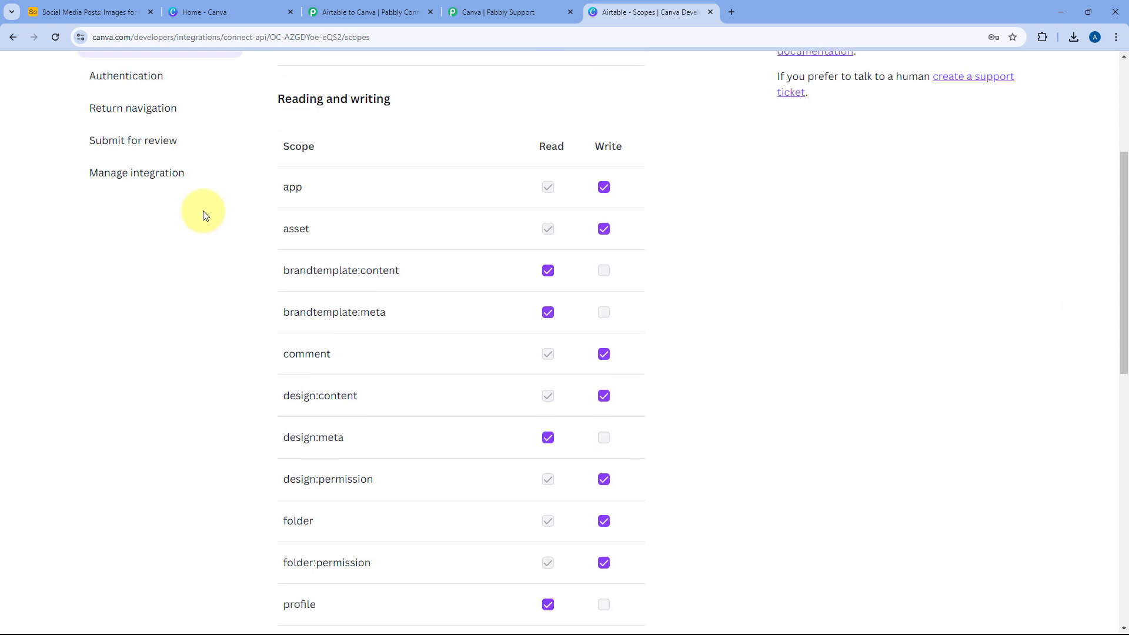
{"action": "scroll", "coordinate": [205, 216], "scroll_direction": "up", "scroll_amount": 3}
{"action": "left_click", "coordinate": [146, 258]}
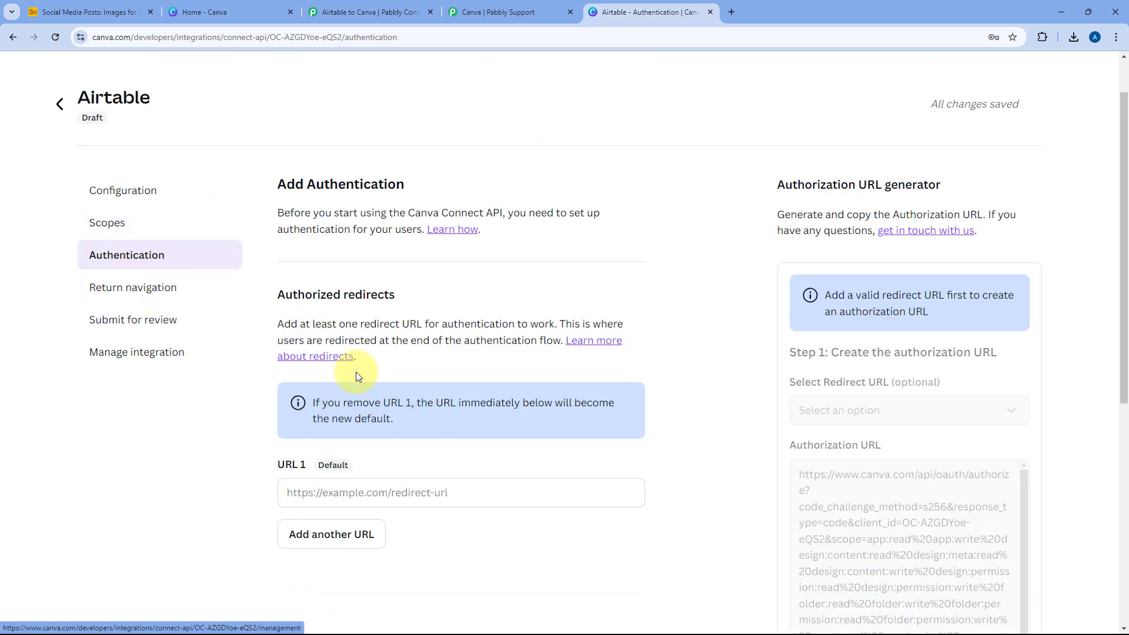
{"action": "scroll", "coordinate": [357, 375], "scroll_direction": "down", "scroll_amount": 1}
{"action": "left_click", "coordinate": [320, 433]}
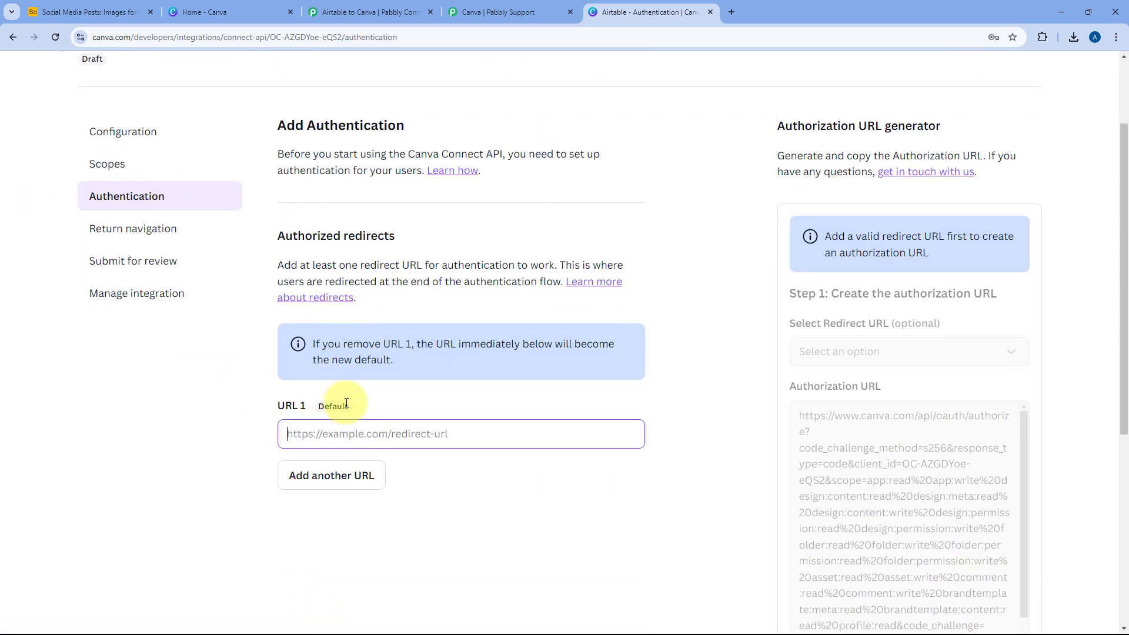
{"action": "left_click", "coordinate": [500, 12]}
{"action": "scroll", "coordinate": [487, 264], "scroll_direction": "up", "scroll_amount": 6}
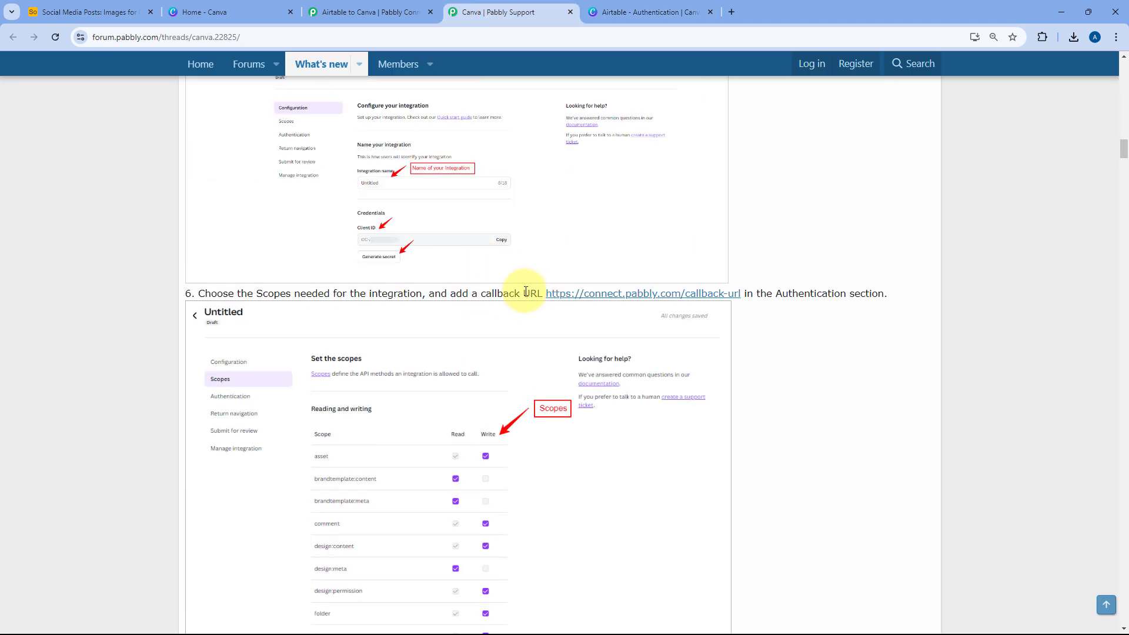
{"action": "left_click_drag", "start_coordinate": [546, 292], "coordinate": [744, 294]}
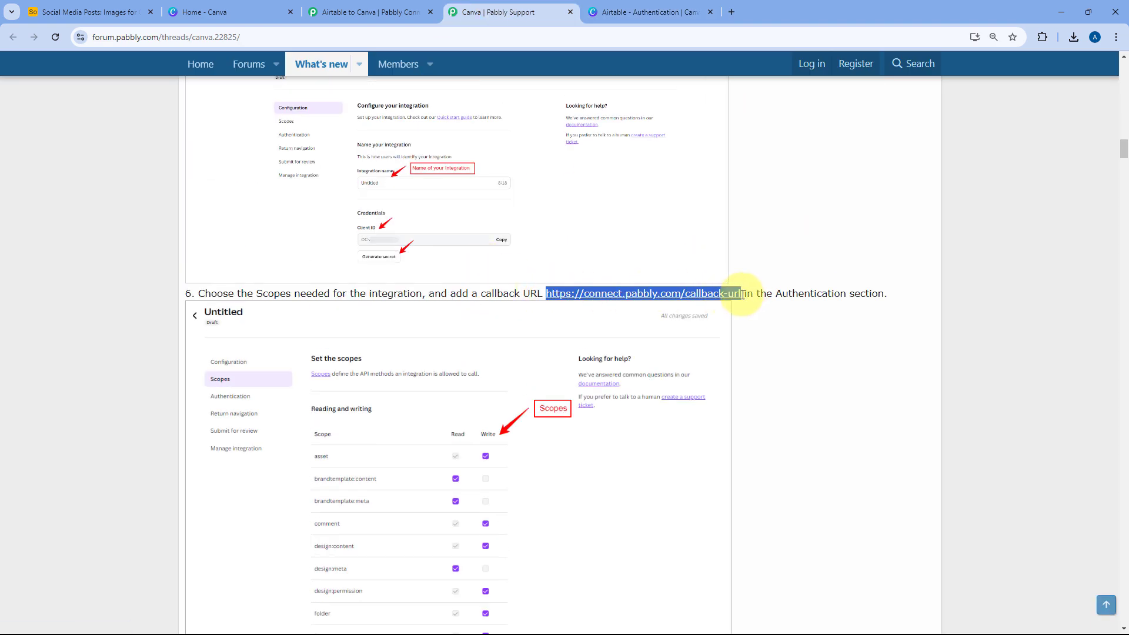
{"action": "right_click", "coordinate": [700, 295]}
{"action": "left_click", "coordinate": [746, 402]}
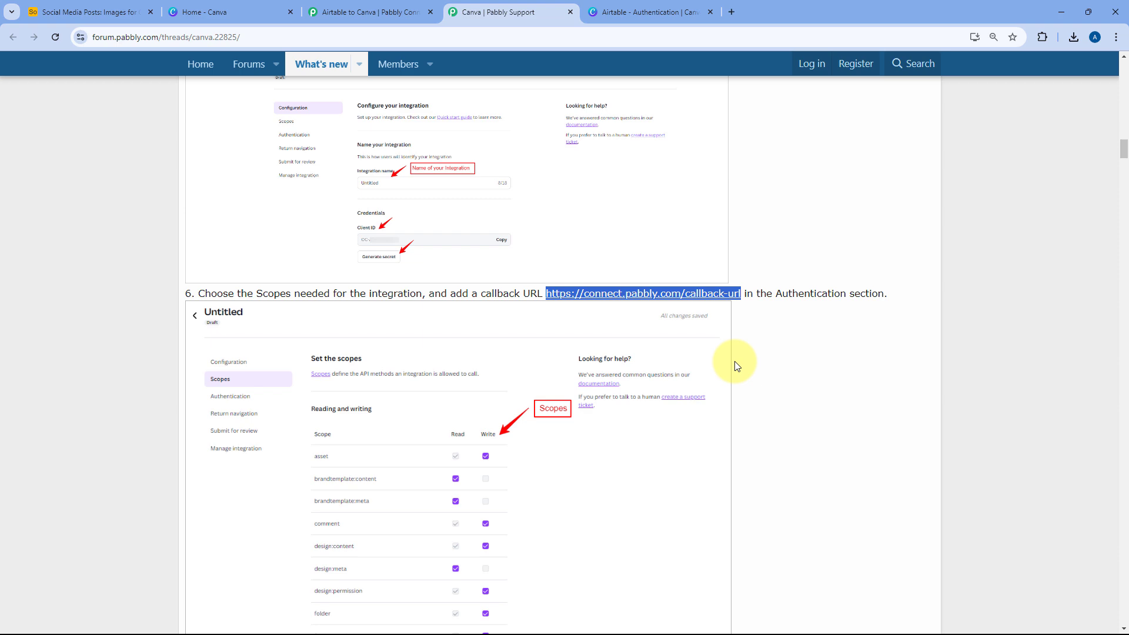
{"action": "left_click", "coordinate": [641, 11]}
{"action": "key", "text": "ctrl+v"}
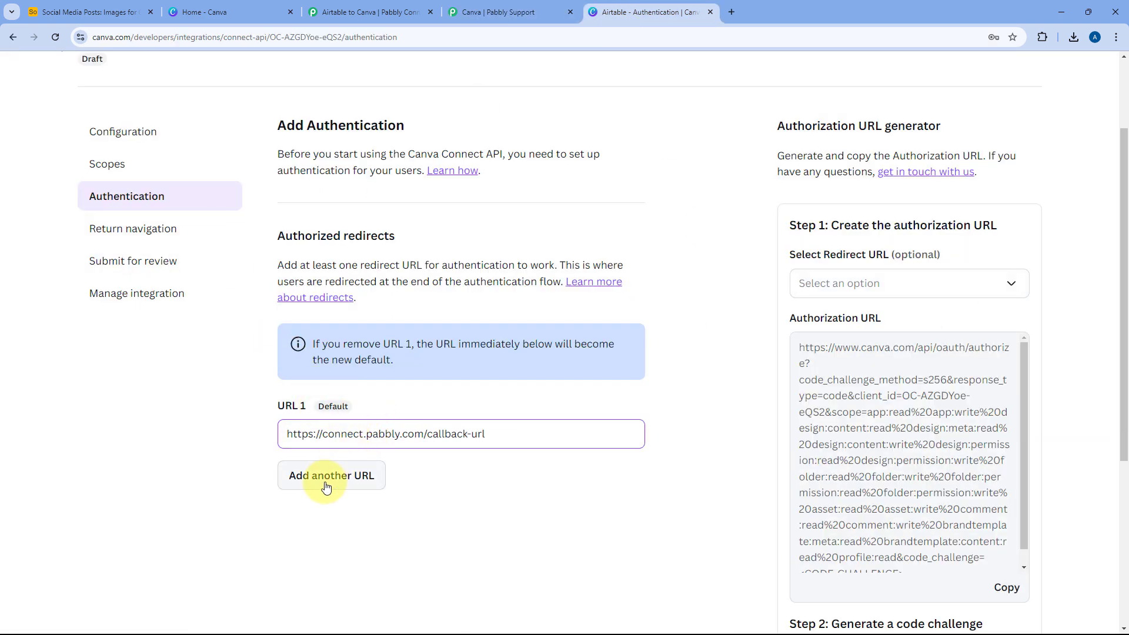
- Copy the Client ID from the integration's configuration and paste it into the Client ID field in Pabbly Connect
{"action": "left_click", "coordinate": [157, 130]}
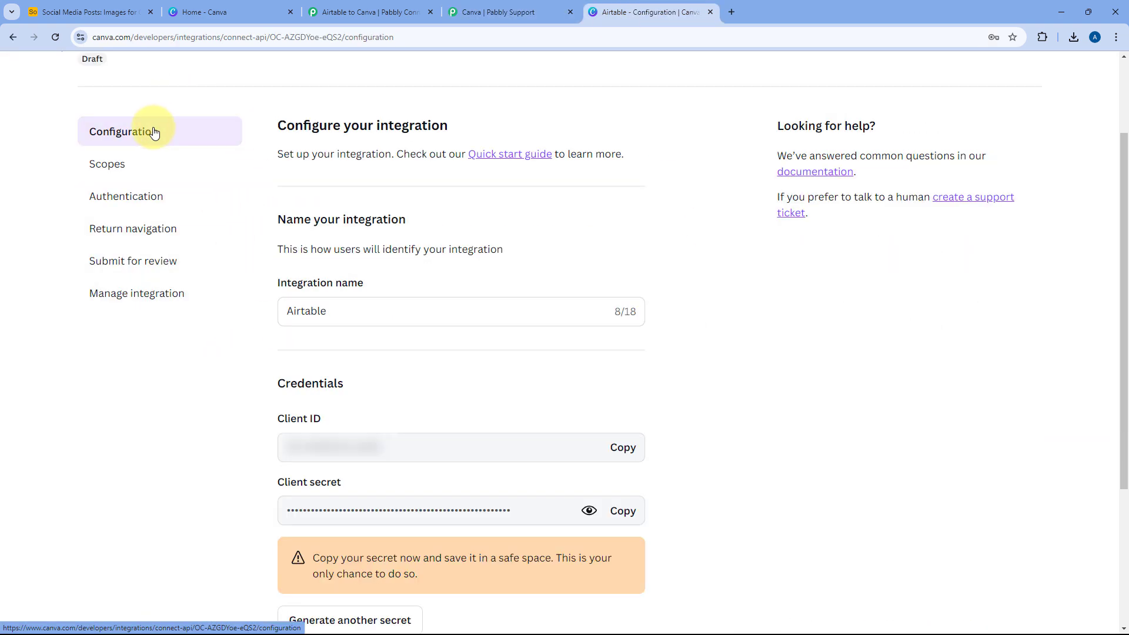
{"action": "scroll", "coordinate": [432, 393], "scroll_direction": "down", "scroll_amount": 2}
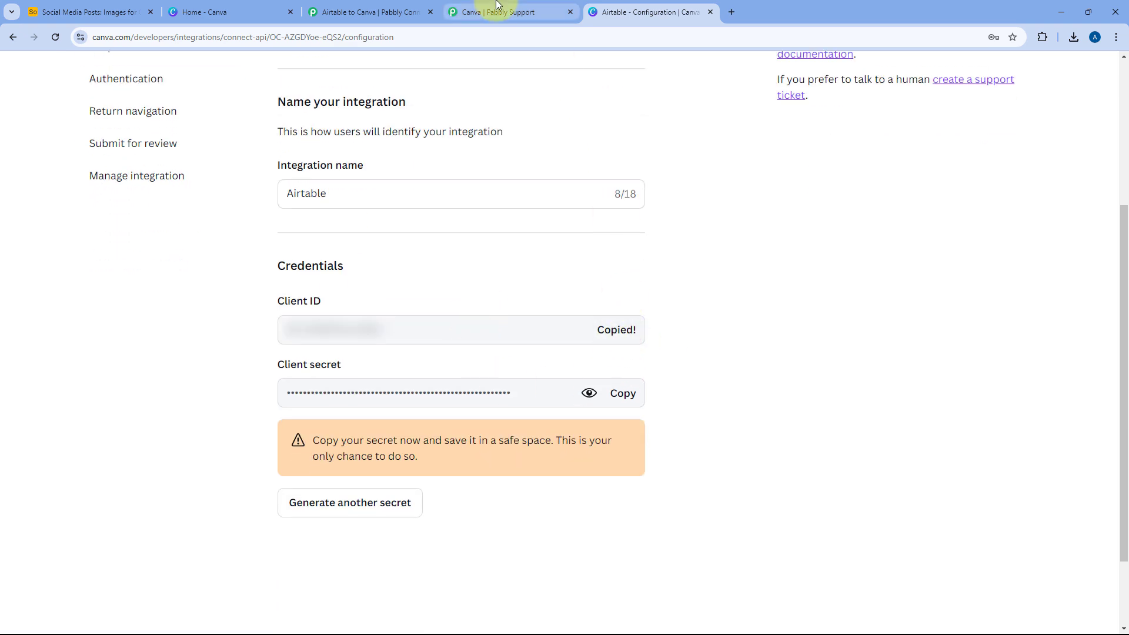
{"action": "key", "text": "ctrl+shift+Tab"}
{"action": "key", "text": "ctrl+shift+Tab"}
{"action": "left_click", "coordinate": [603, 273]}
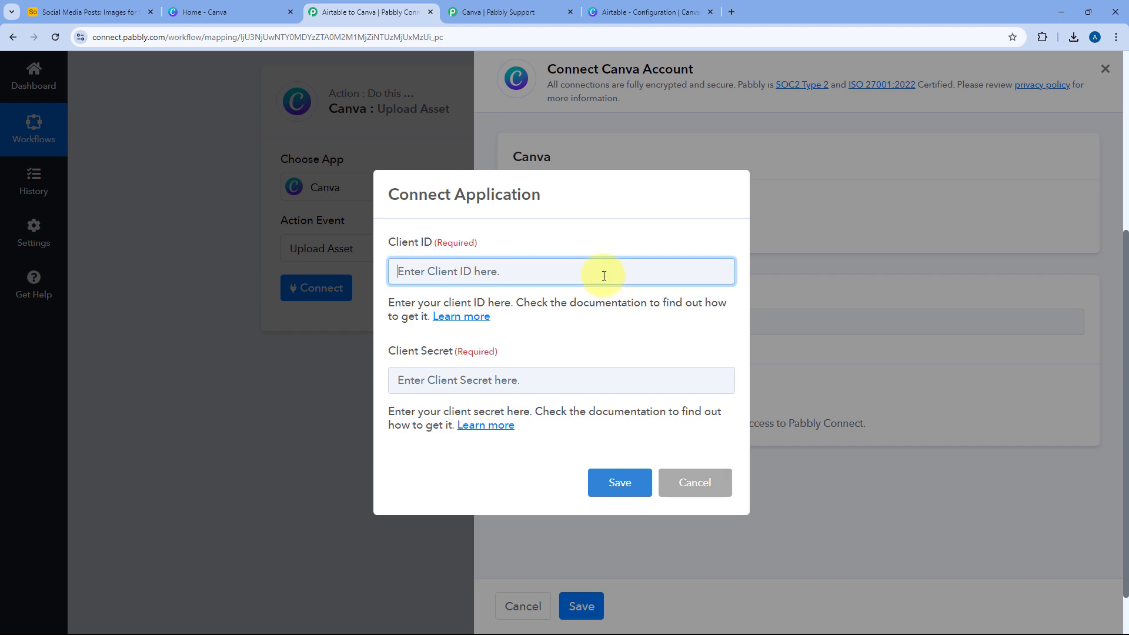
{"action": "key", "text": "ctrl+v"}
- Copy the client secret from the Canva integration and paste it into the Client Secret field in Pabbly Connect
{"action": "left_click", "coordinate": [649, 12]}
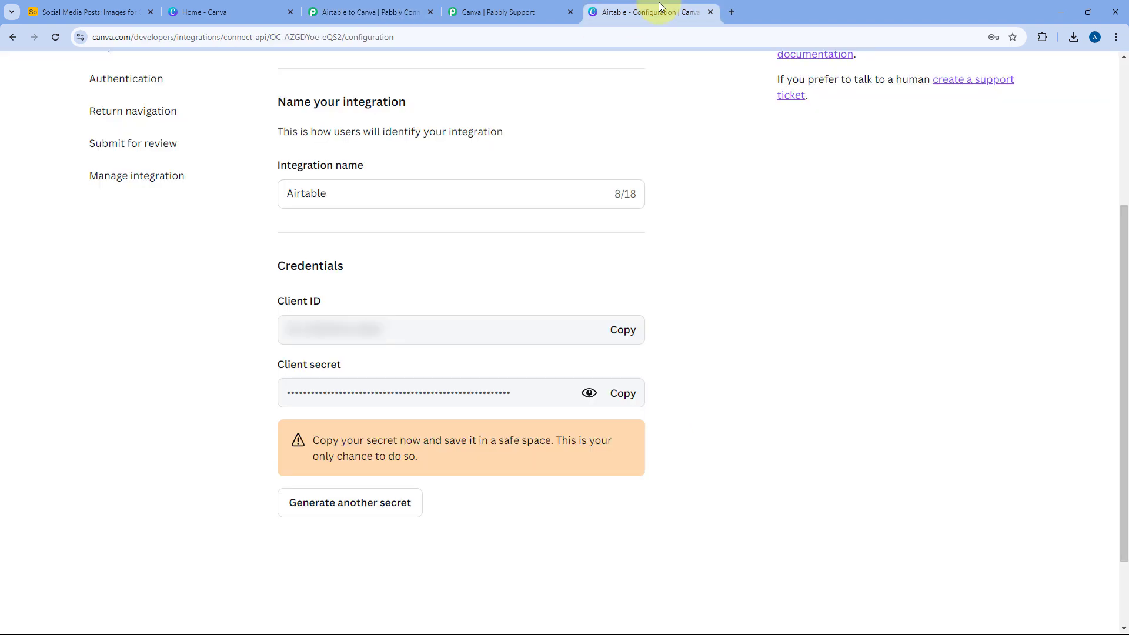
{"action": "left_click", "coordinate": [624, 403]}
{"action": "left_click", "coordinate": [371, 12]}
{"action": "left_click", "coordinate": [484, 370]}
{"action": "key", "text": "ctrl+v"}
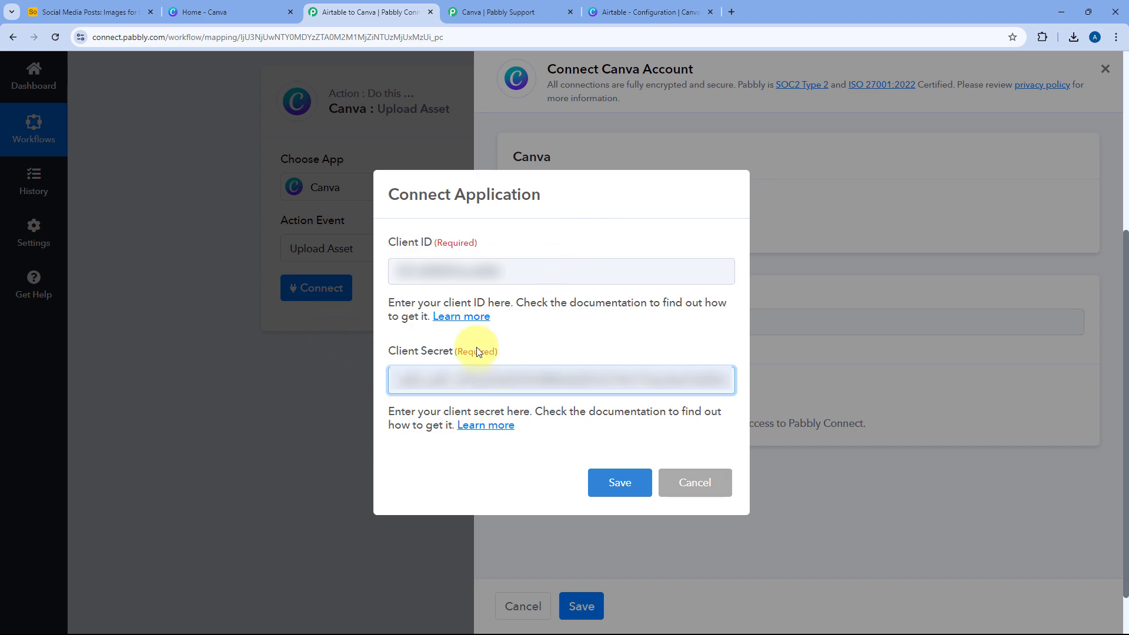
- Save the client credentials and allow the integration access to the Canva account
{"action": "left_click", "coordinate": [616, 486]}
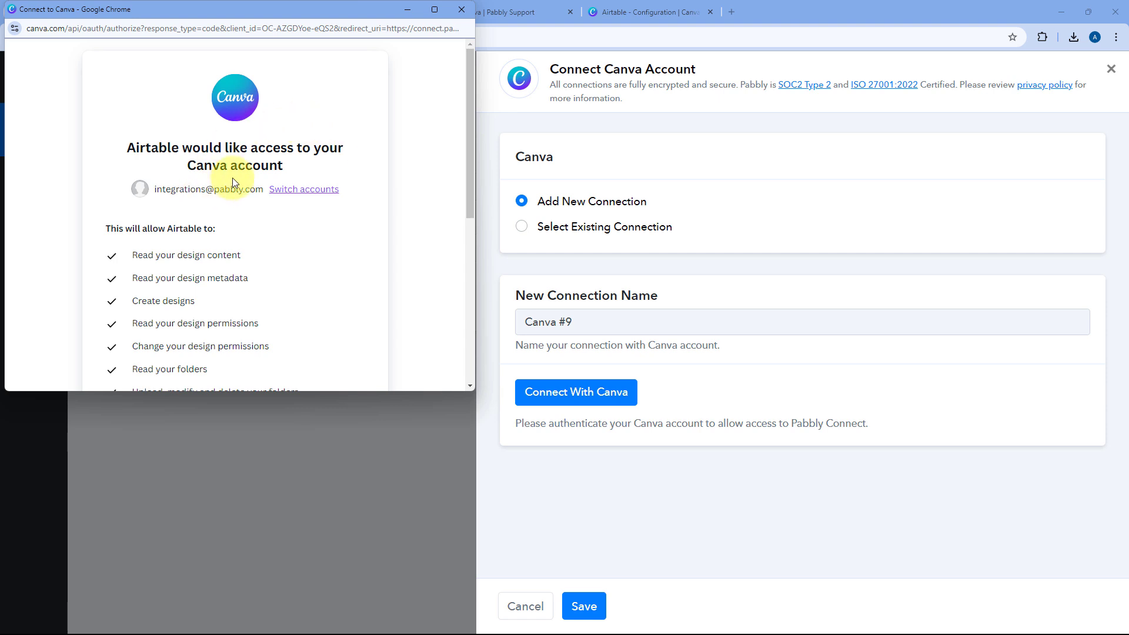
{"action": "scroll", "coordinate": [347, 246], "scroll_direction": "down", "scroll_amount": 6}
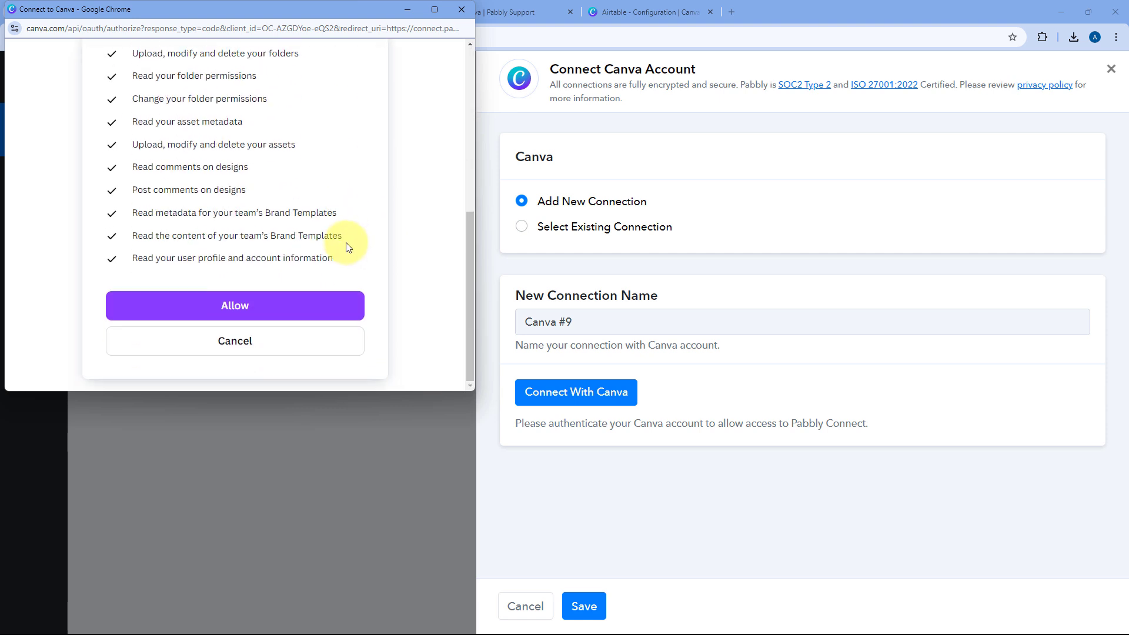
{"action": "left_click", "coordinate": [274, 304]}
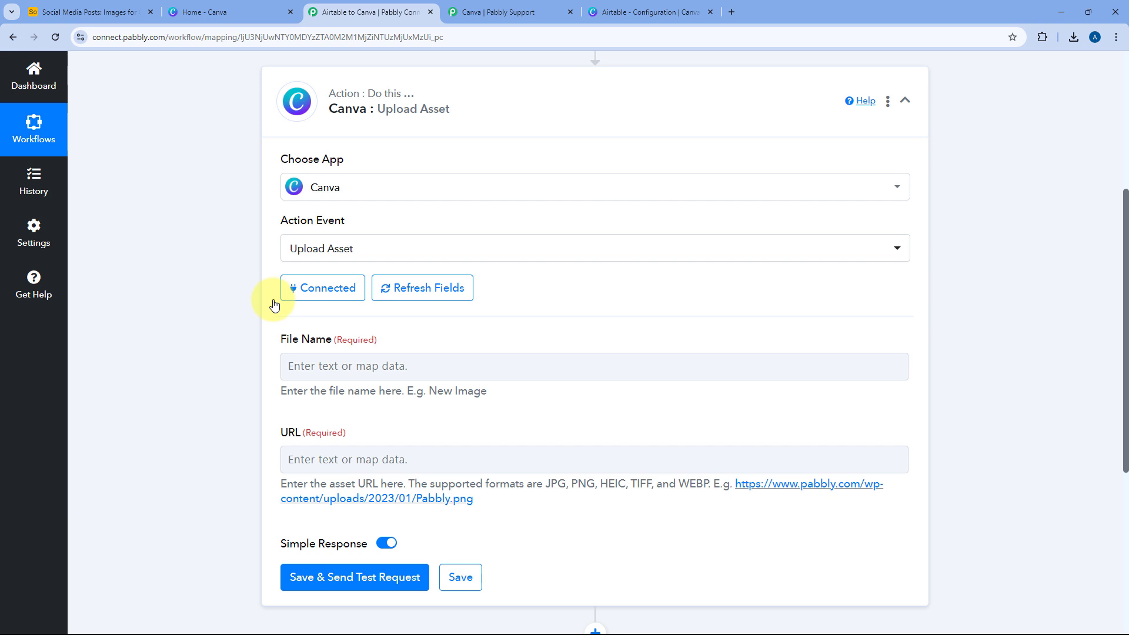
- Review the Upload Asset action's File Name and URL fields and the supported image formats
{"action": "scroll", "coordinate": [274, 303], "scroll_direction": "down", "scroll_amount": 2}
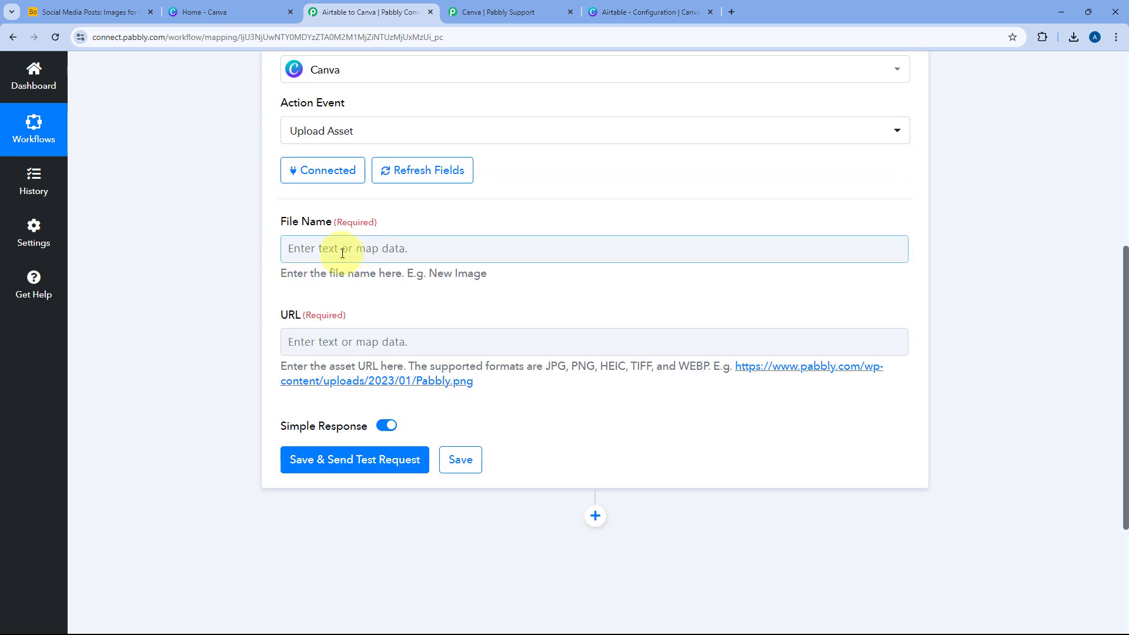
{"action": "left_click", "coordinate": [314, 252]}
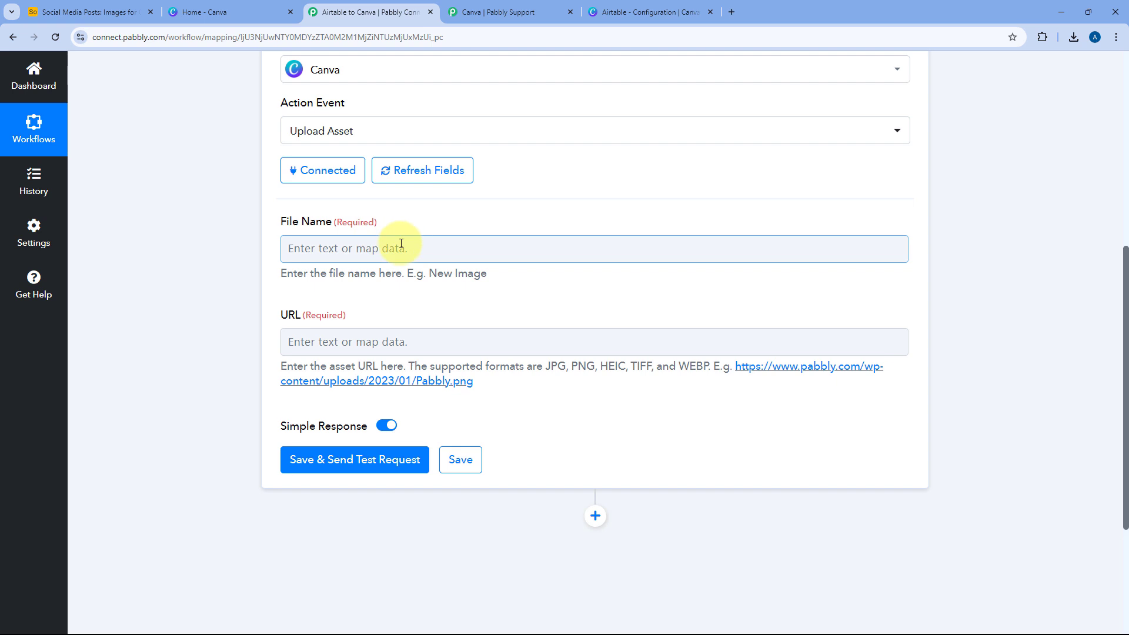
{"action": "left_click", "coordinate": [277, 360]}
{"action": "left_click", "coordinate": [383, 331]}
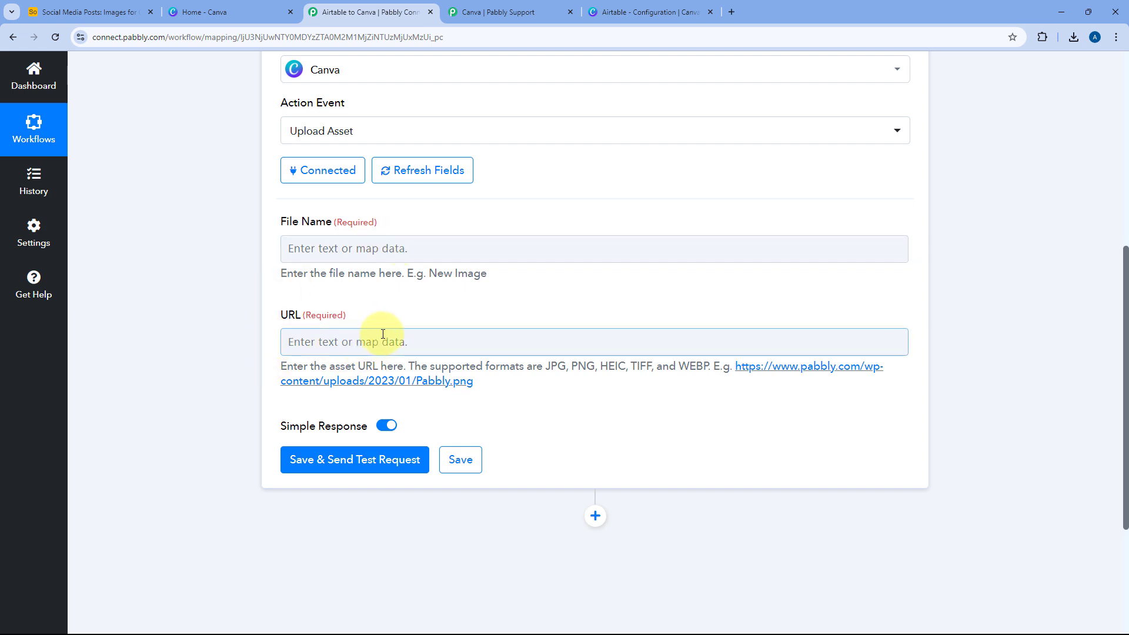
{"action": "left_click", "coordinate": [392, 318]}
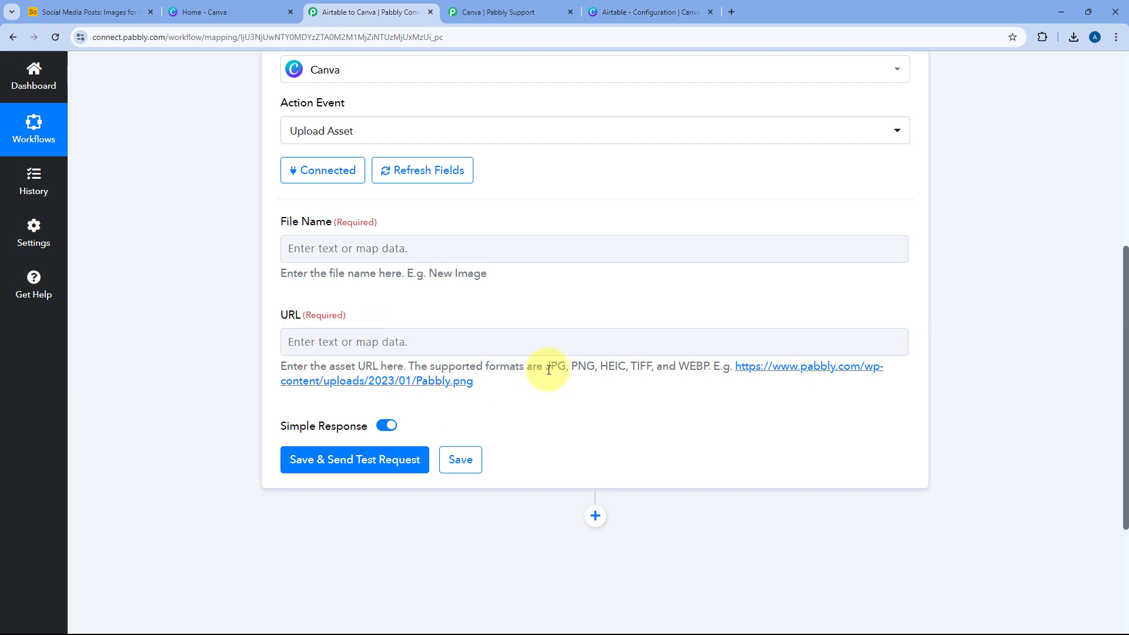
{"action": "left_click_drag", "start_coordinate": [548, 370], "coordinate": [697, 369]}
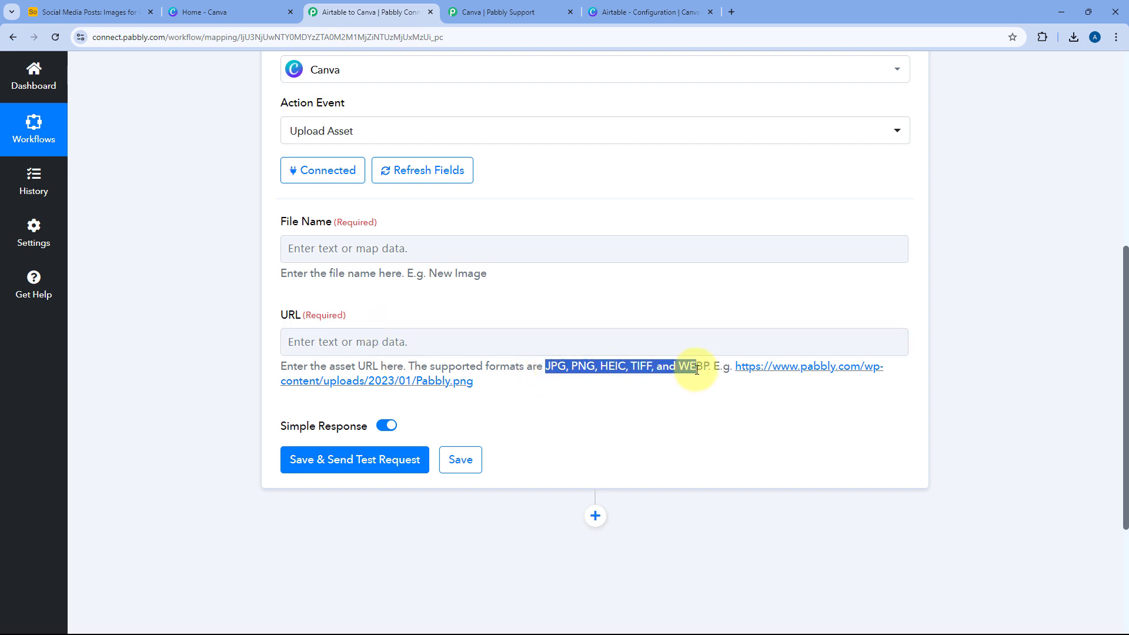
- Reopen the Airtable New Record trigger and examine the image URL in its received response
{"action": "left_click", "coordinate": [532, 302]}
{"action": "left_click", "coordinate": [333, 248]}
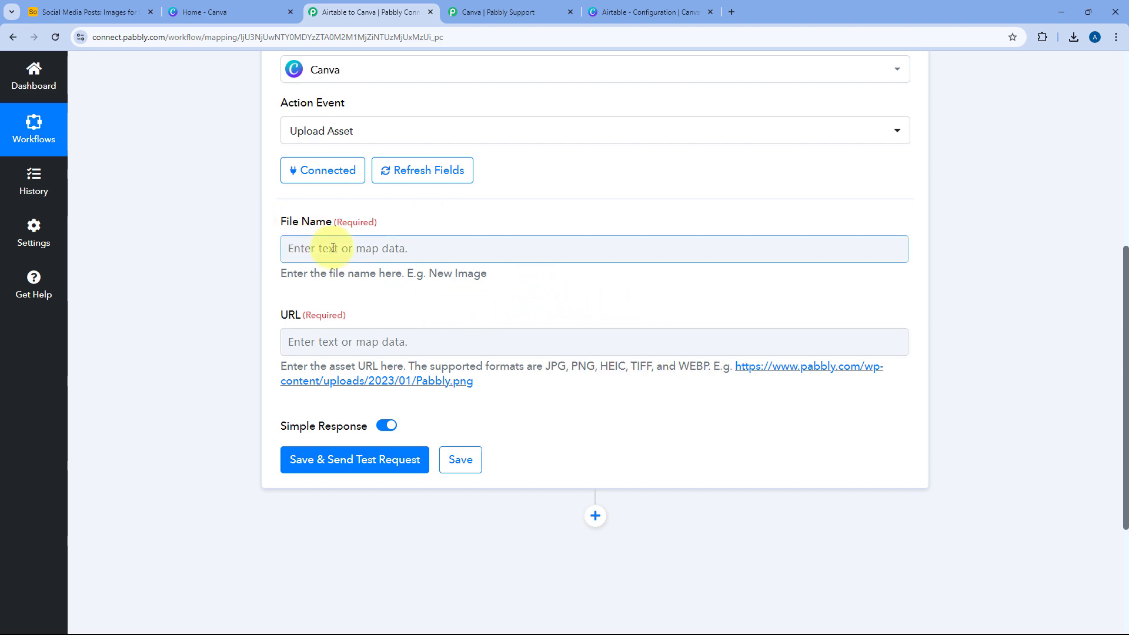
{"action": "scroll", "coordinate": [285, 236], "scroll_direction": "up", "scroll_amount": 6}
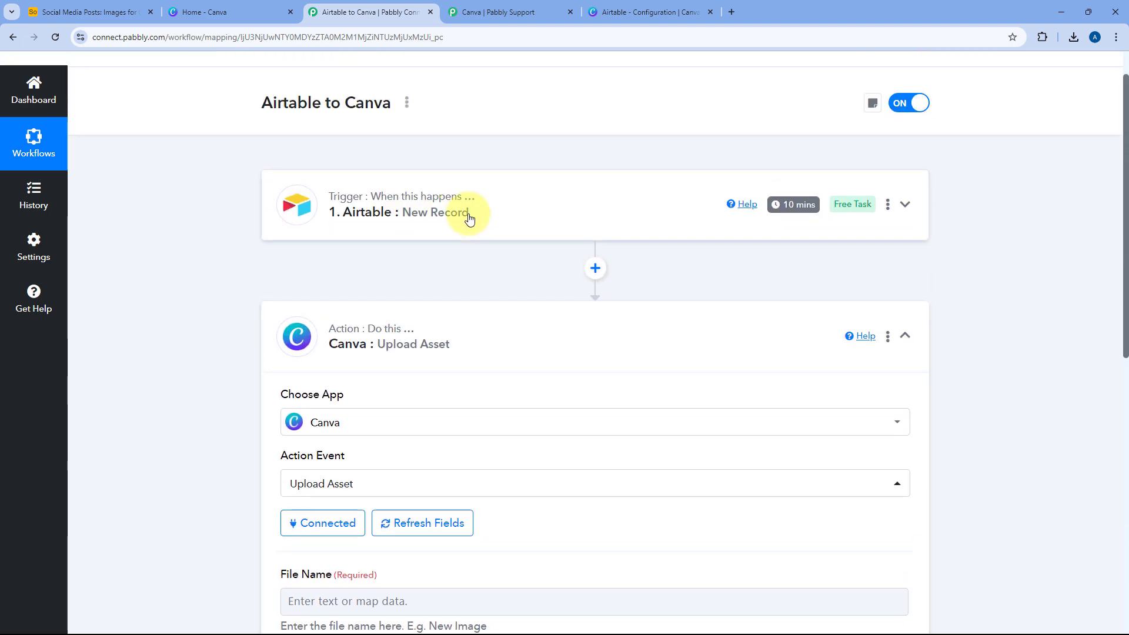
{"action": "left_click", "coordinate": [467, 215]}
{"action": "scroll", "coordinate": [206, 292], "scroll_direction": "down", "scroll_amount": 12}
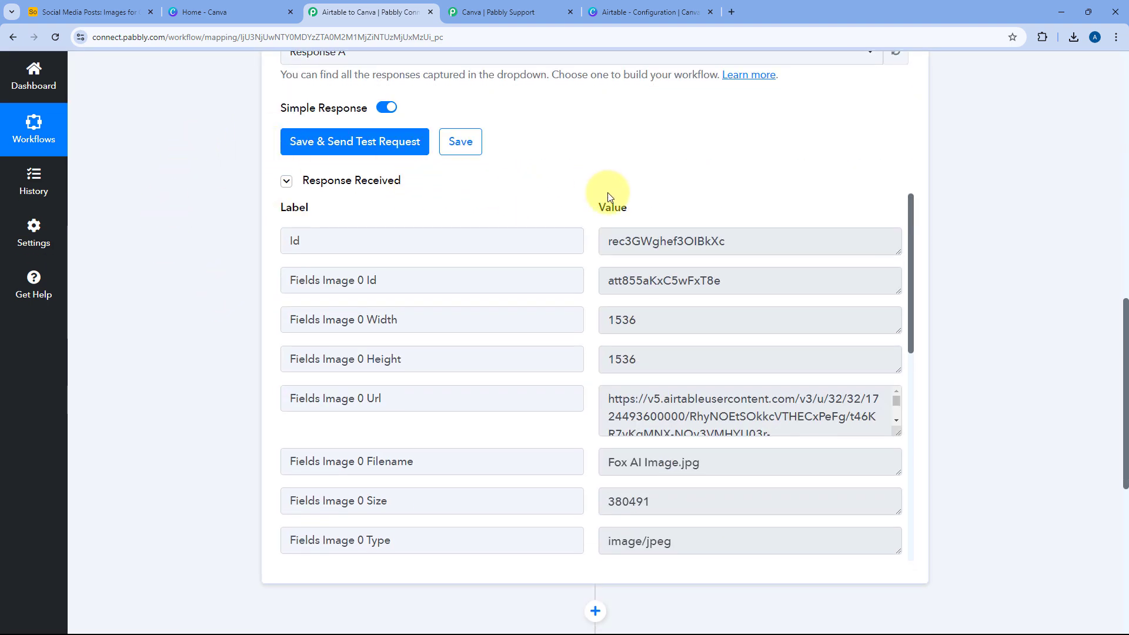
{"action": "scroll", "coordinate": [618, 187], "scroll_direction": "down", "scroll_amount": 1}
{"action": "scroll", "coordinate": [585, 217], "scroll_direction": "down", "scroll_amount": 2}
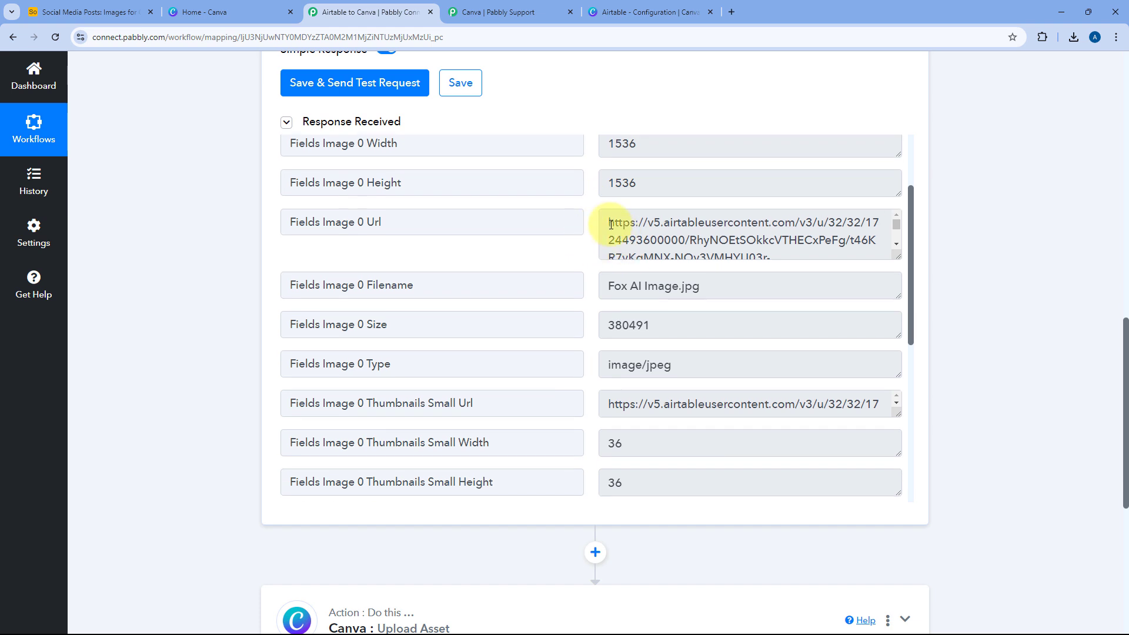
{"action": "left_click_drag", "start_coordinate": [607, 222], "coordinate": [823, 259]}
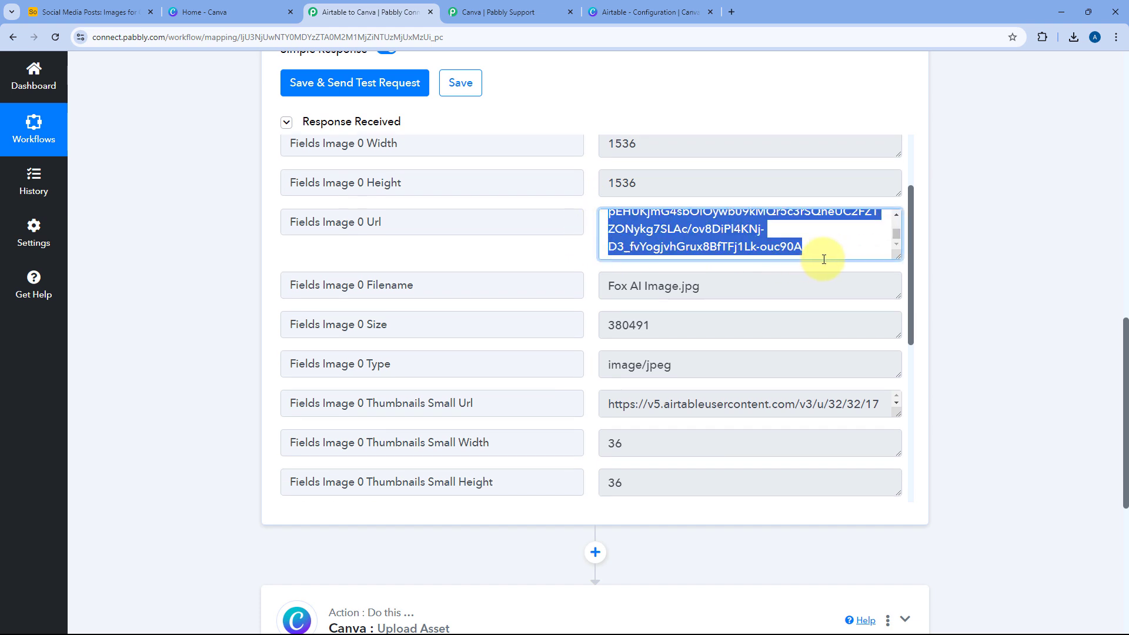
{"action": "left_click", "coordinate": [824, 254]}
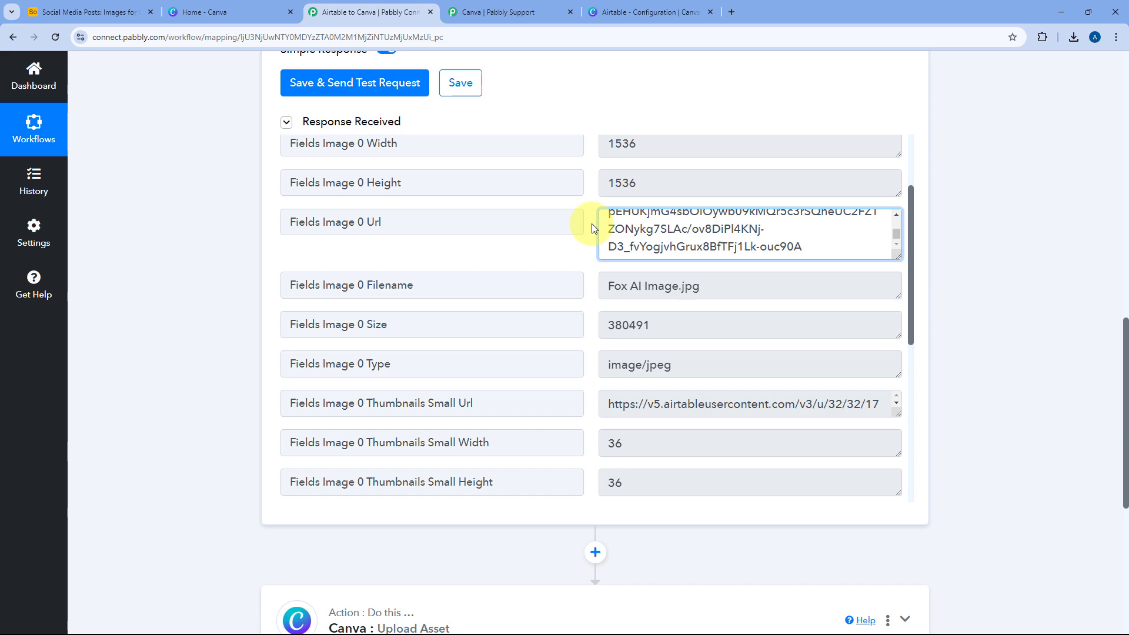
- Check the Fields File Name value in the trigger response against the File Name of the record in Airtable
{"action": "scroll", "coordinate": [435, 388], "scroll_direction": "down", "scroll_amount": 4}
{"action": "scroll", "coordinate": [524, 320], "scroll_direction": "up", "scroll_amount": 3}
{"action": "scroll", "coordinate": [579, 223], "scroll_direction": "down", "scroll_amount": 6}
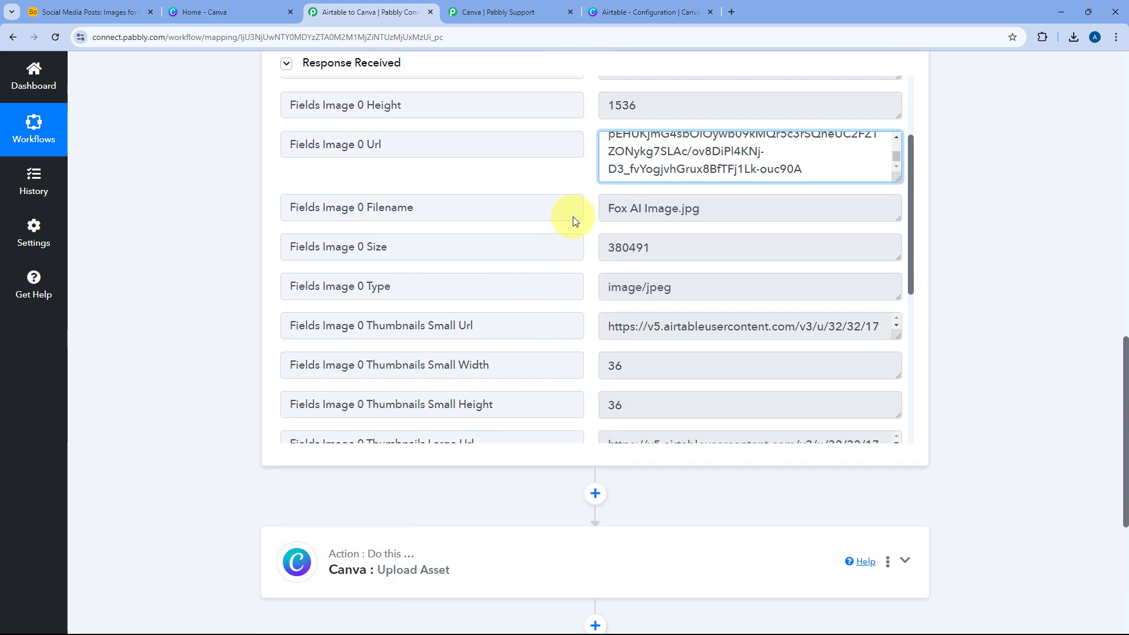
{"action": "left_click", "coordinate": [600, 341]}
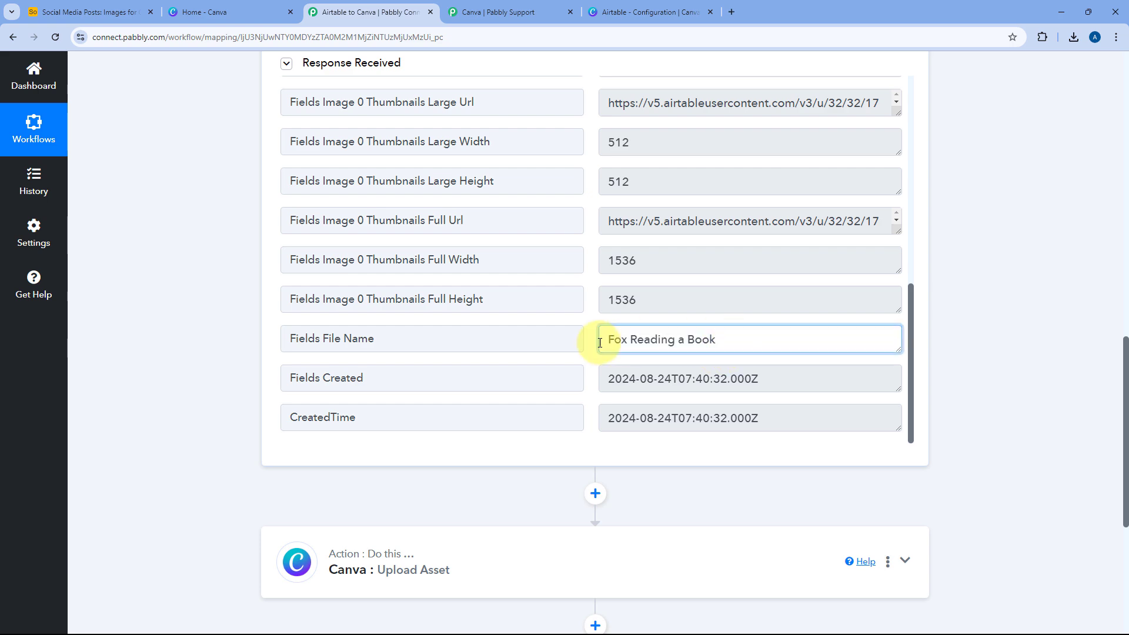
{"action": "key", "text": "ctrl+a"}
{"action": "left_click", "coordinate": [50, 7]}
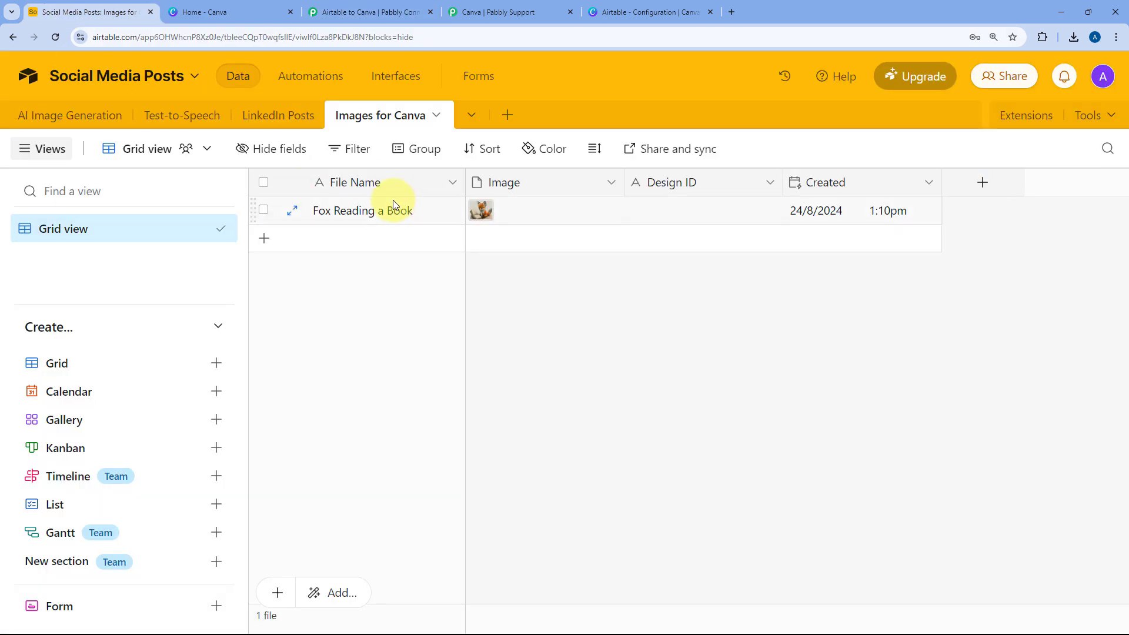
{"action": "left_click", "coordinate": [509, 9]}
{"action": "left_click", "coordinate": [431, 7]}
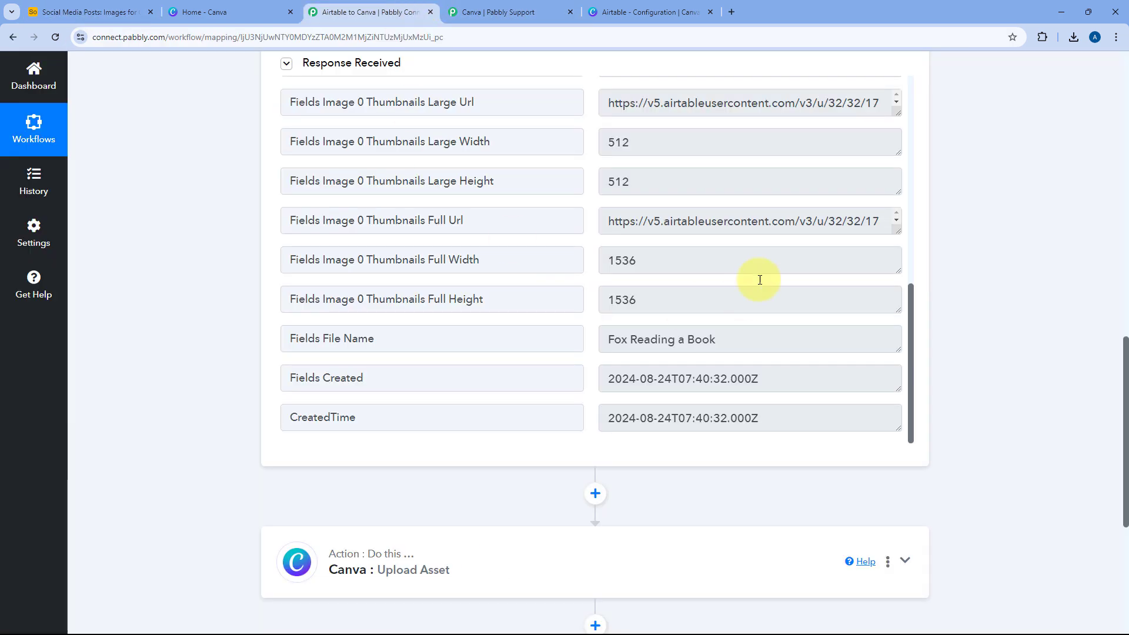
{"action": "left_click_drag", "start_coordinate": [727, 339], "coordinate": [587, 338]}
{"action": "left_click", "coordinate": [577, 373]}
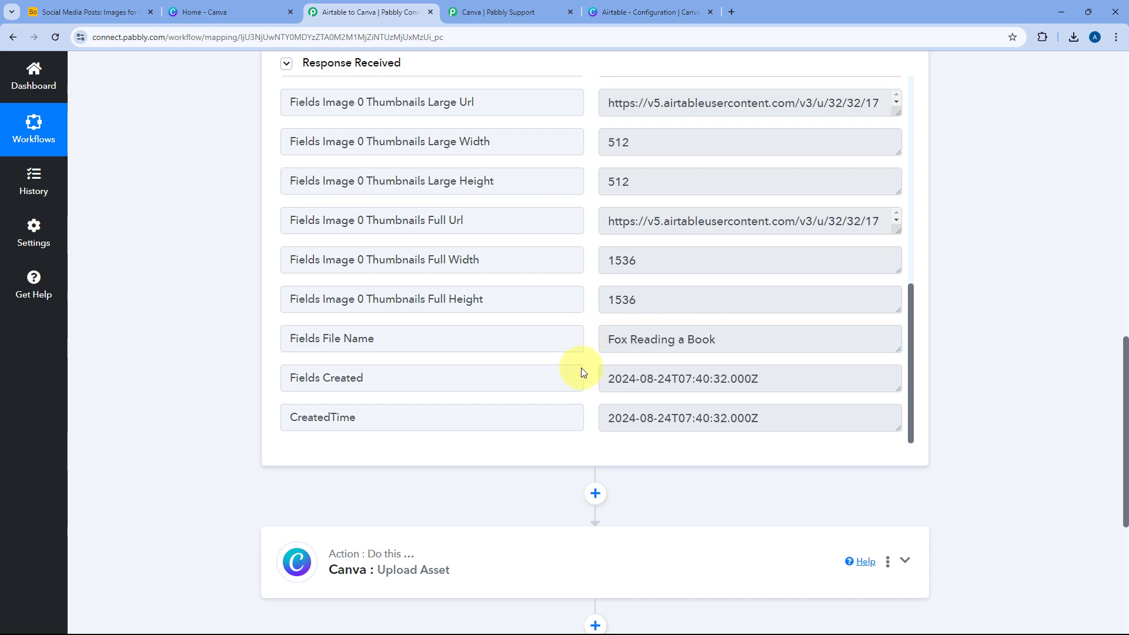
- Map the Upload Asset action's File Name to Fields File Name from the Airtable New Record data
{"action": "scroll", "coordinate": [420, 350], "scroll_direction": "down", "scroll_amount": 4}
{"action": "left_click", "coordinate": [420, 349]}
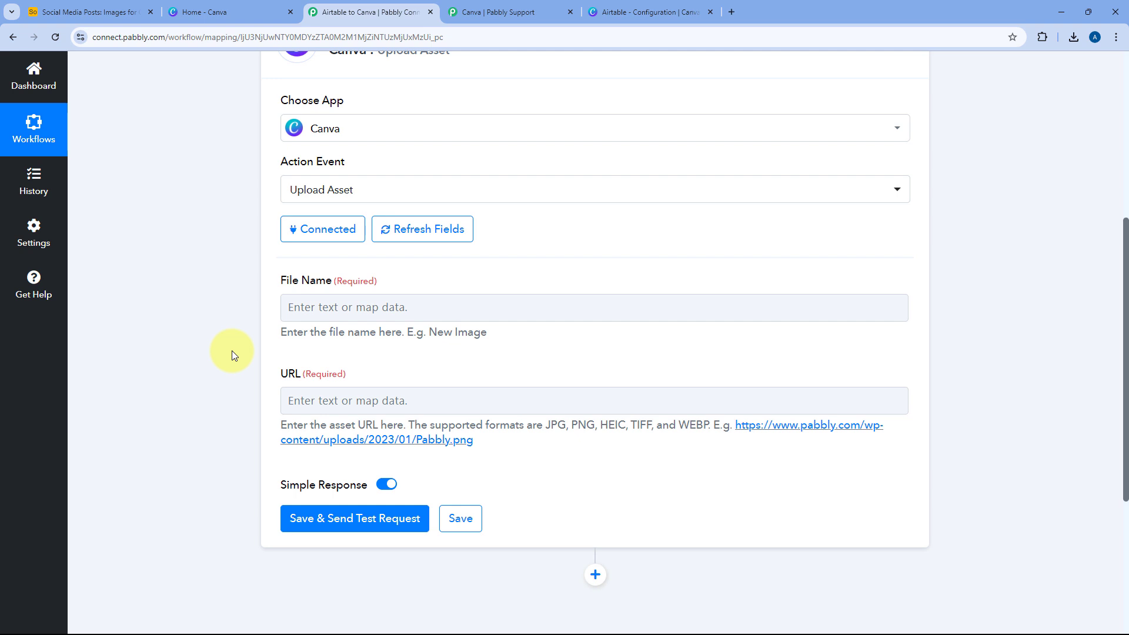
{"action": "scroll", "coordinate": [231, 350], "scroll_direction": "down", "scroll_amount": 1}
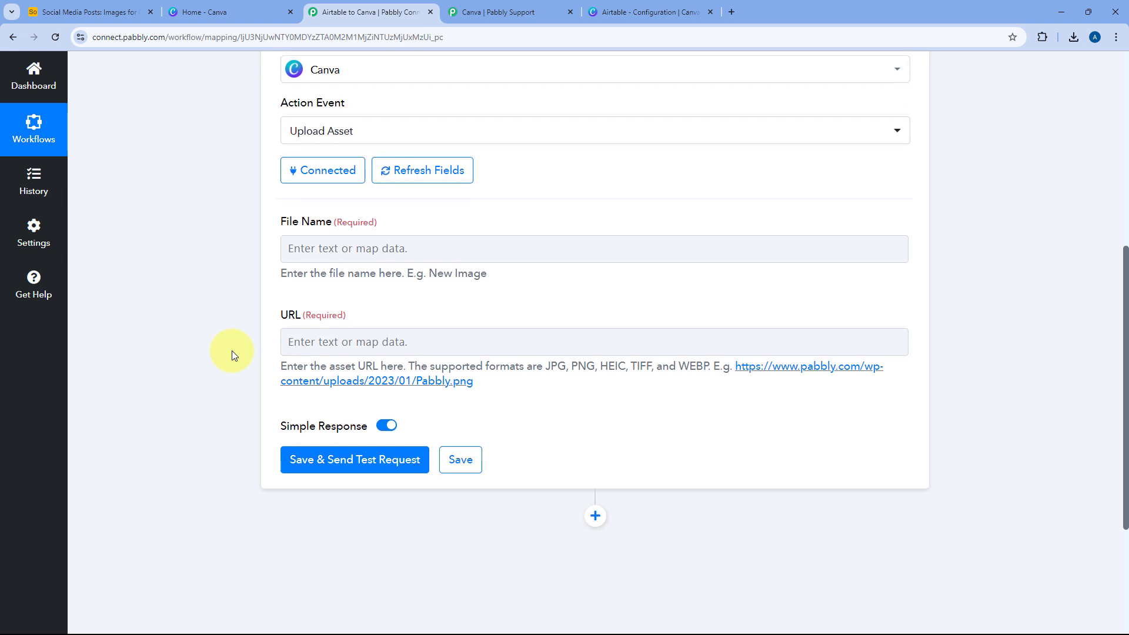
{"action": "left_click", "coordinate": [328, 249]}
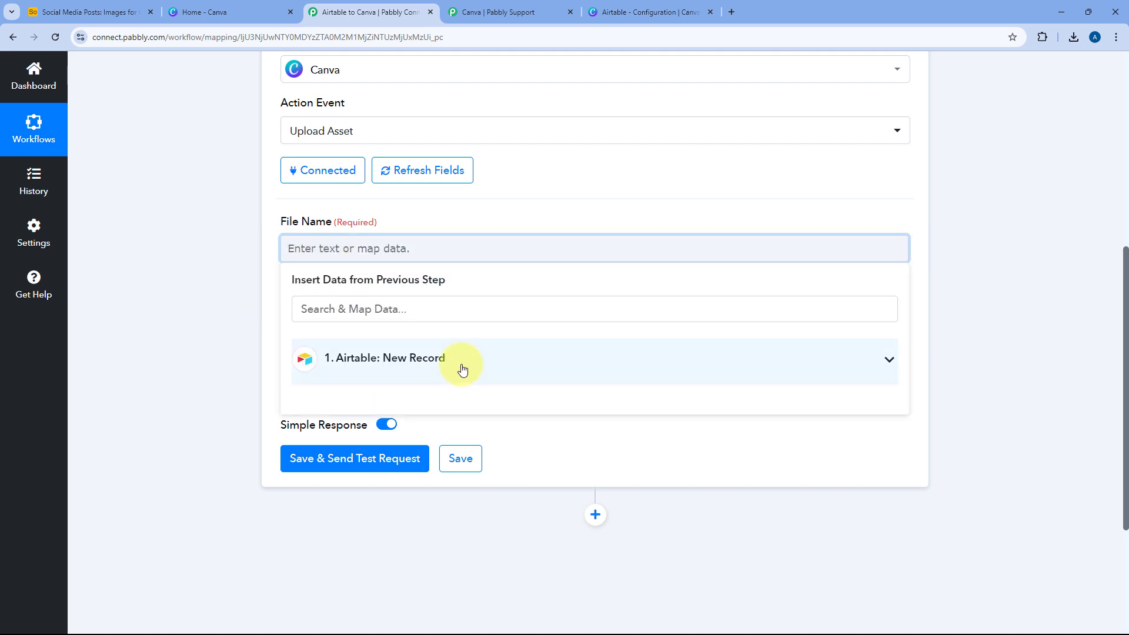
{"action": "left_click", "coordinate": [468, 360]}
{"action": "scroll", "coordinate": [252, 323], "scroll_direction": "down", "scroll_amount": 1}
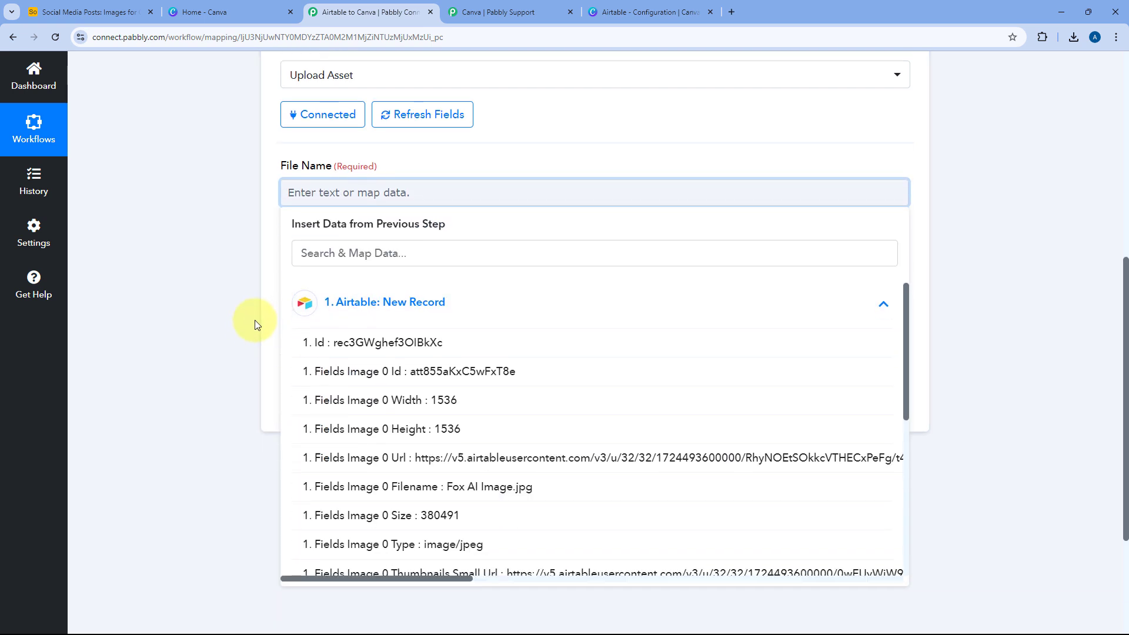
{"action": "scroll", "coordinate": [461, 340], "scroll_direction": "down", "scroll_amount": 2}
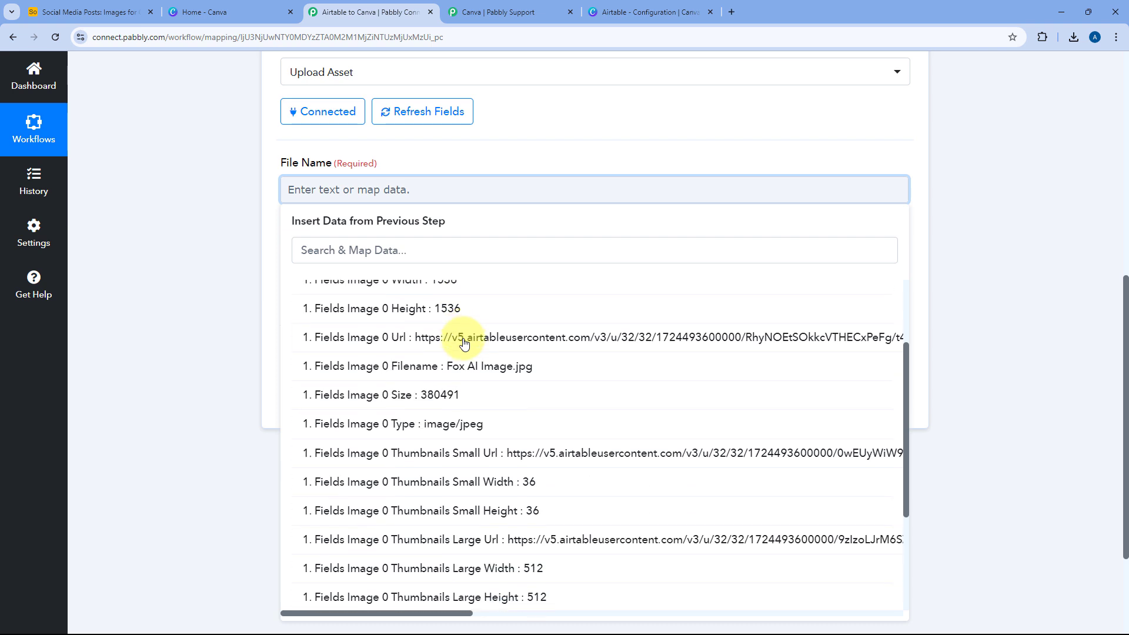
{"action": "scroll", "coordinate": [447, 318], "scroll_direction": "down", "scroll_amount": 3}
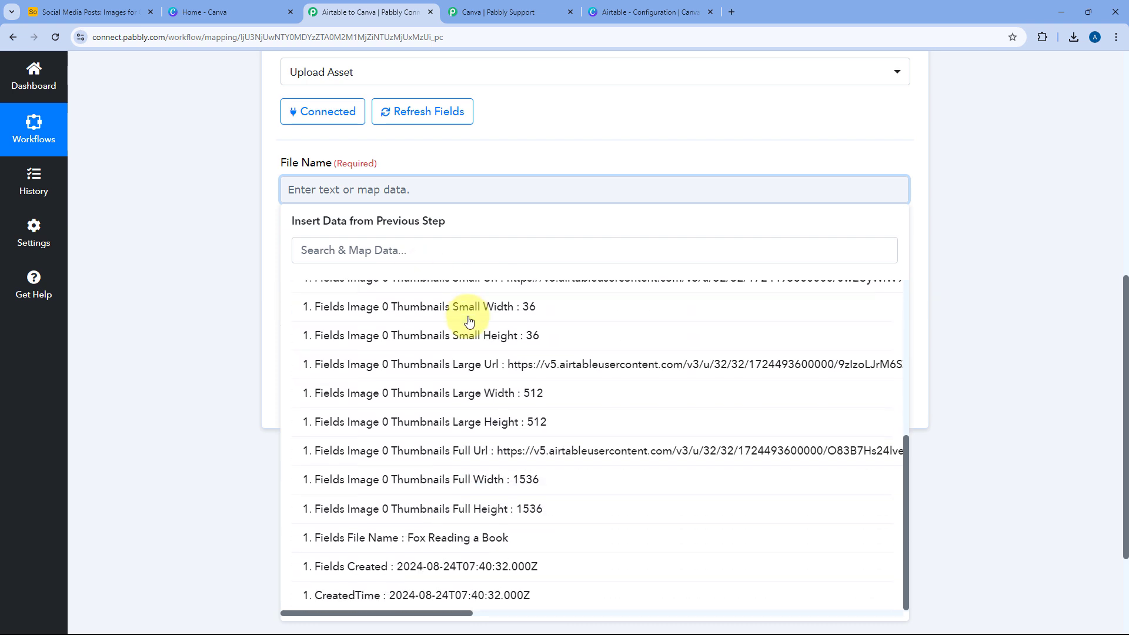
{"action": "left_click", "coordinate": [392, 544]}
{"action": "left_click", "coordinate": [232, 272]}
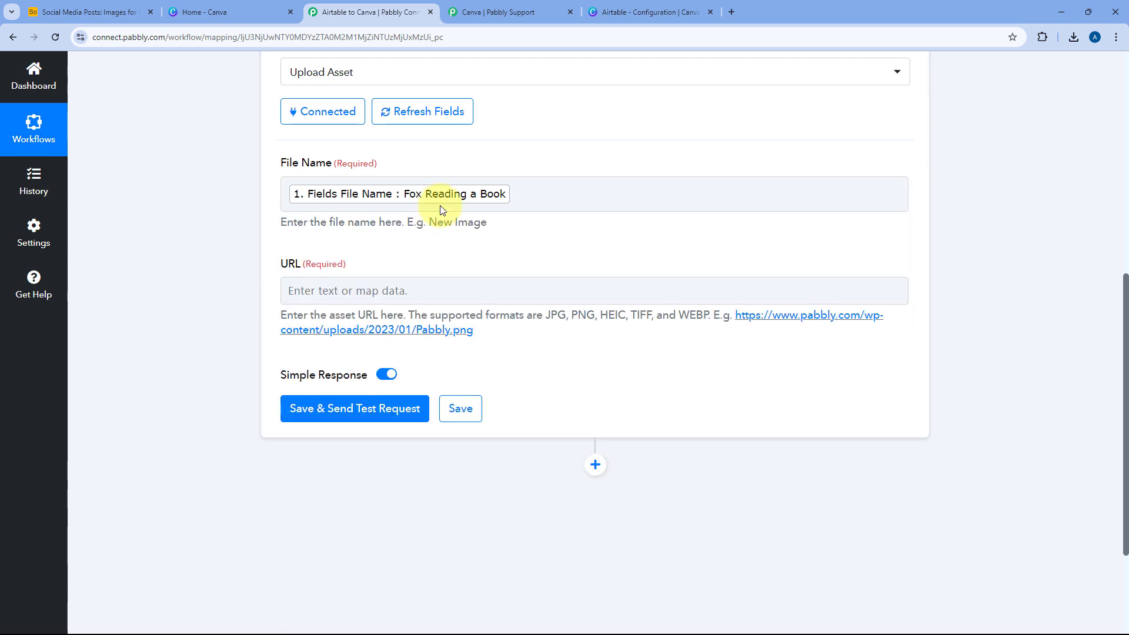
- Map the Upload Asset action's URL to Fields Image 0 Url from the Airtable New Record data
{"action": "left_click", "coordinate": [354, 293]}
{"action": "scroll", "coordinate": [361, 235], "scroll_direction": "down", "scroll_amount": 3}
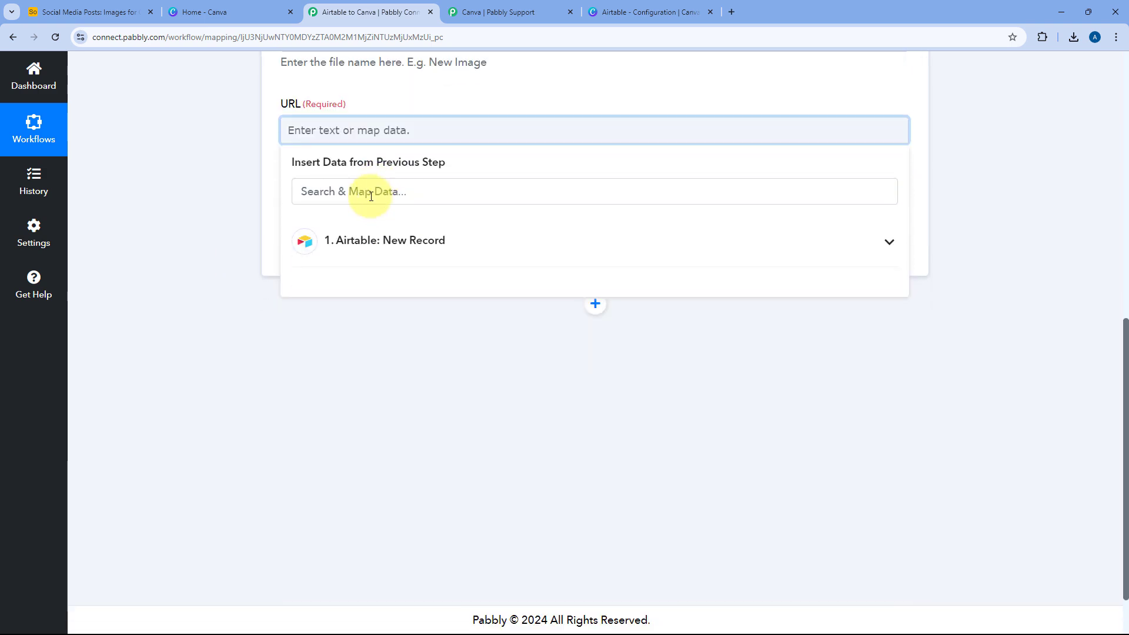
{"action": "left_click", "coordinate": [430, 246]}
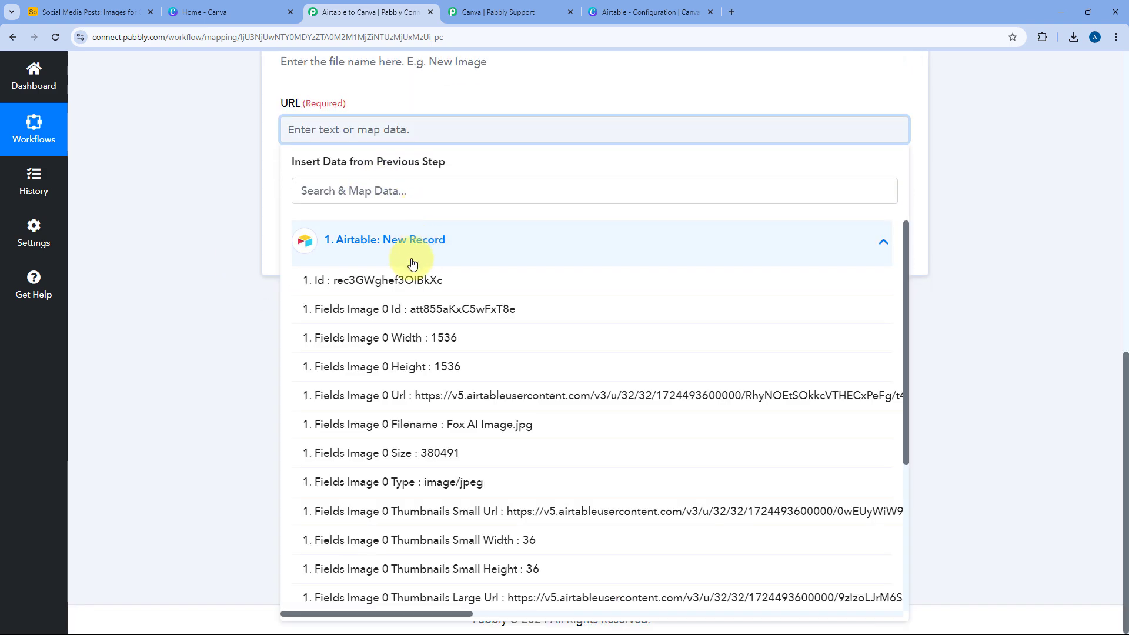
{"action": "left_click", "coordinate": [422, 397]}
{"action": "left_click", "coordinate": [264, 212]}
{"action": "scroll", "coordinate": [527, 210], "scroll_direction": "up", "scroll_amount": 2}
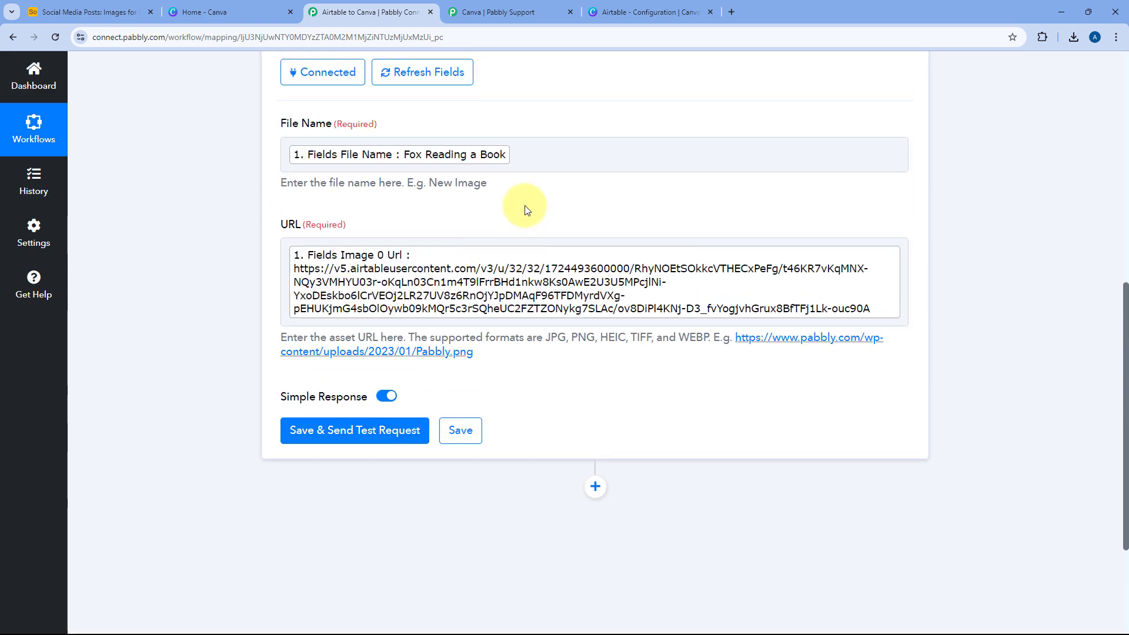
- Save the Upload Asset action with a test request and check the Job Id in its response
{"action": "scroll", "coordinate": [525, 209], "scroll_direction": "up", "scroll_amount": 1}
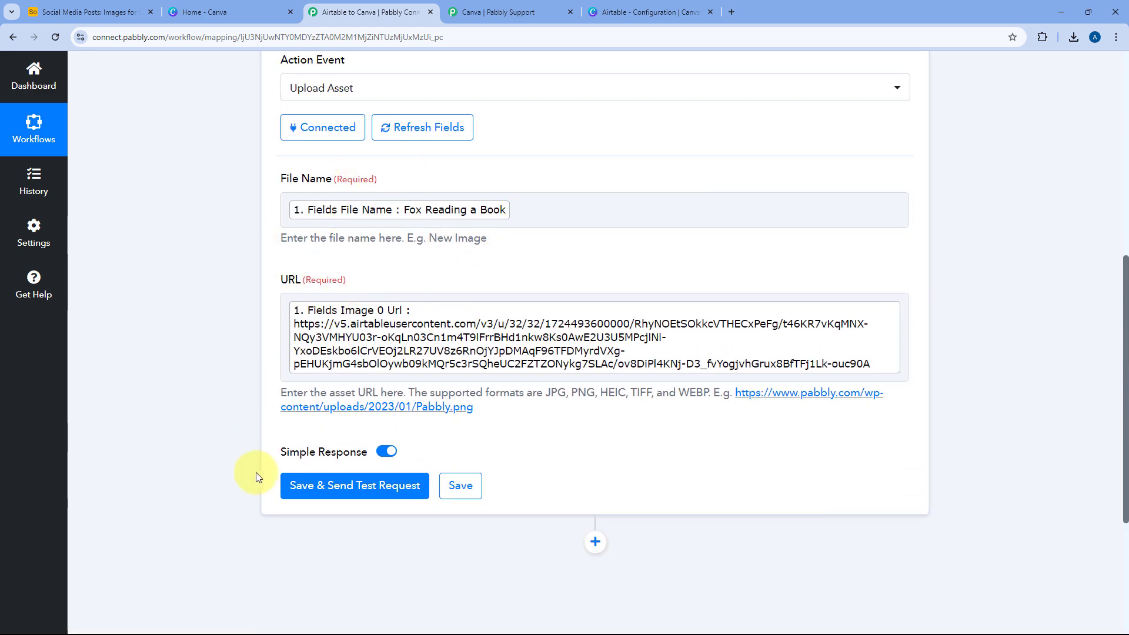
{"action": "left_click", "coordinate": [362, 488]}
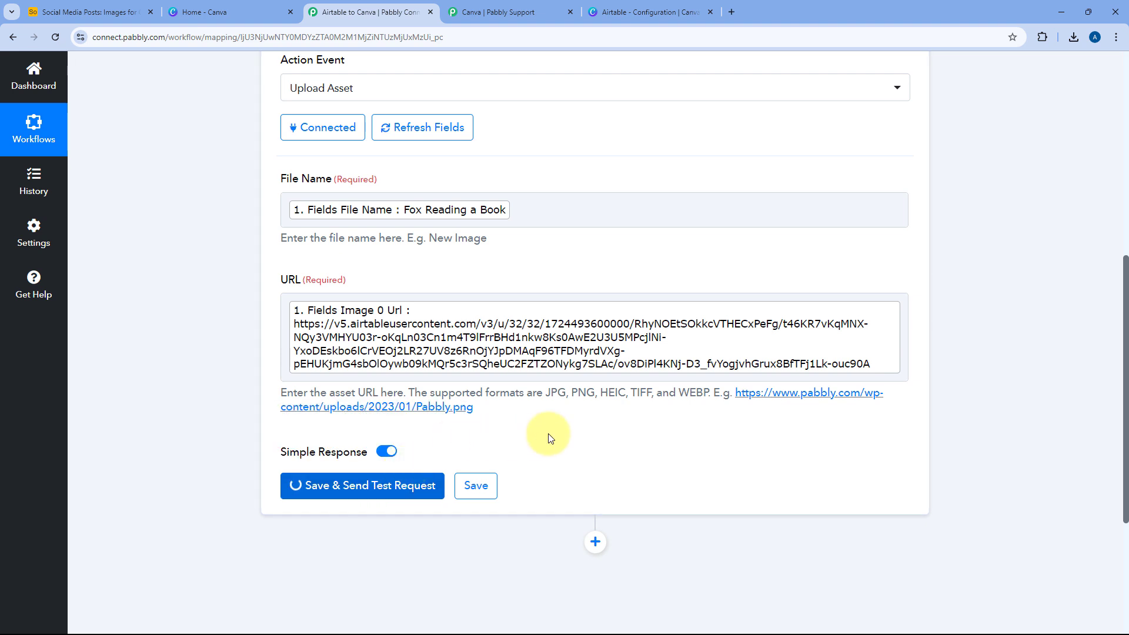
{"action": "scroll", "coordinate": [541, 421], "scroll_direction": "down", "scroll_amount": 2}
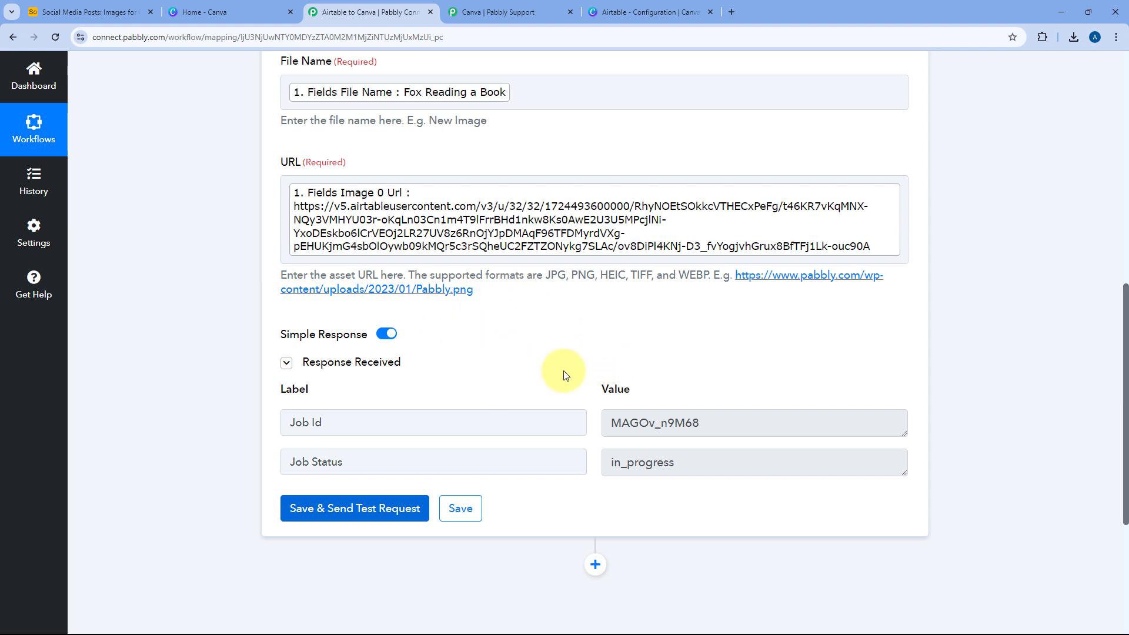
{"action": "left_click", "coordinate": [141, 12]}
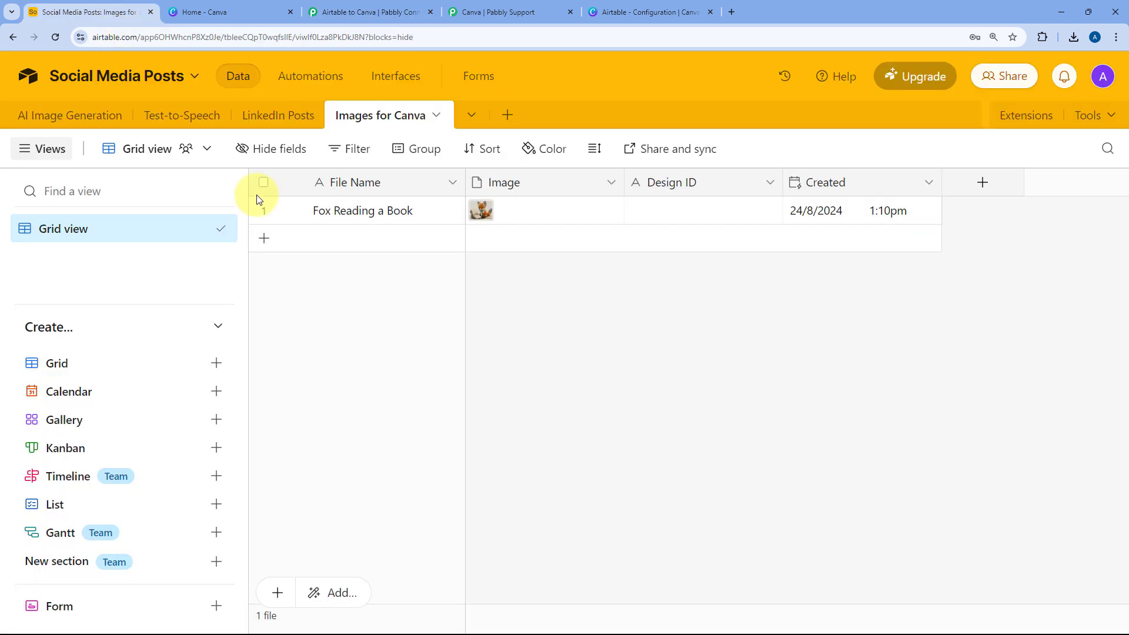
{"action": "left_click", "coordinate": [370, 11]}
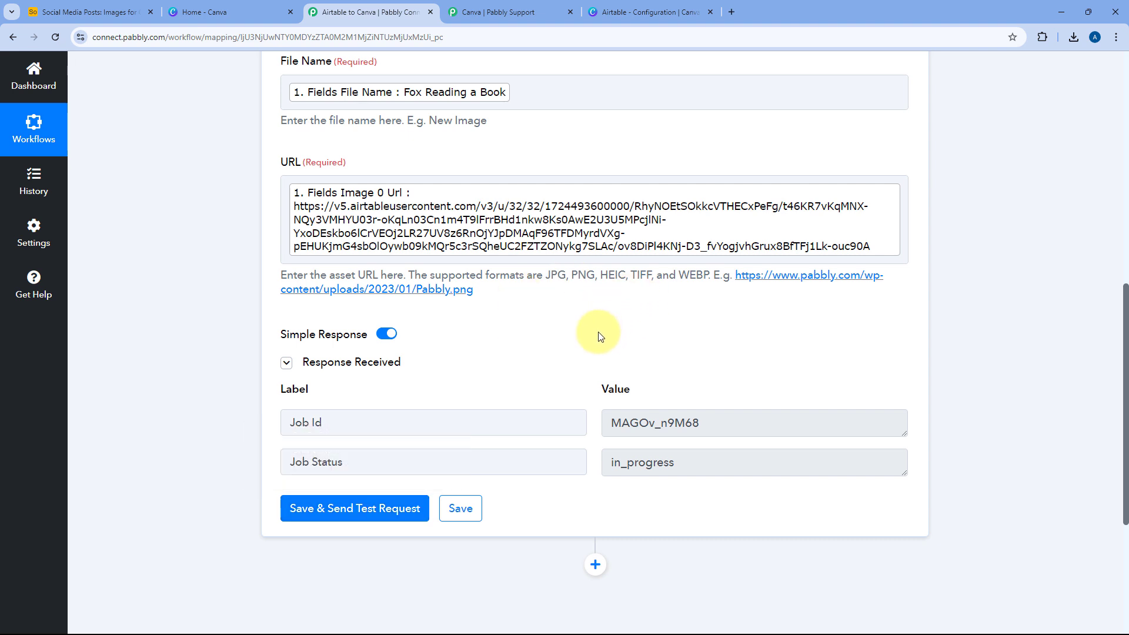
{"action": "left_click", "coordinate": [696, 424]}
{"action": "left_click_drag", "start_coordinate": [696, 423], "coordinate": [602, 424]}
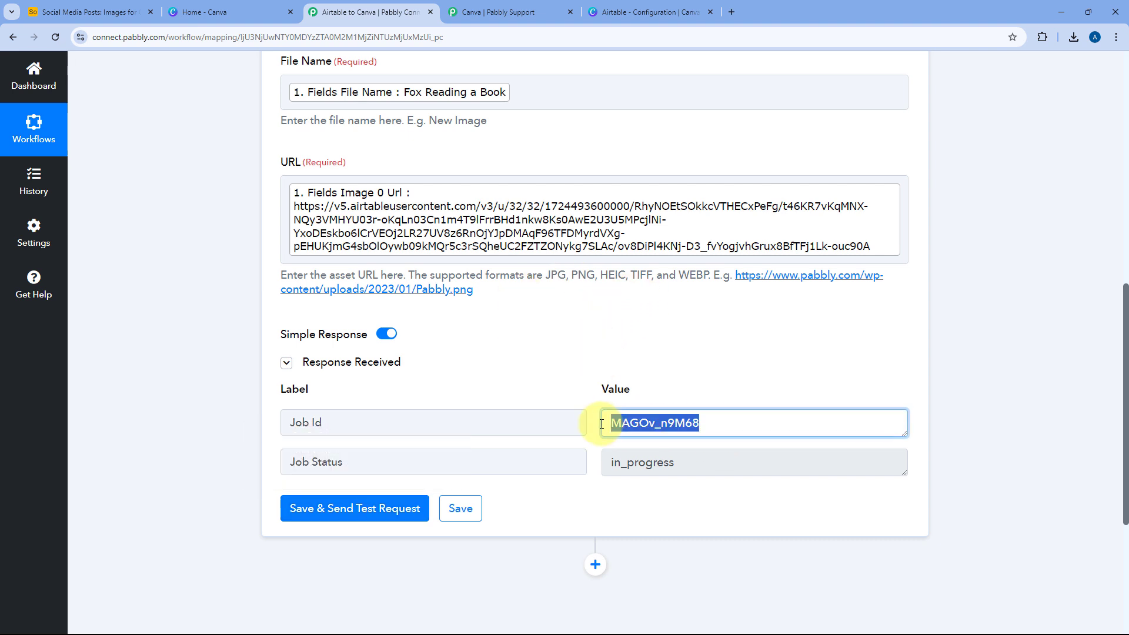
{"action": "left_click", "coordinate": [590, 394]}
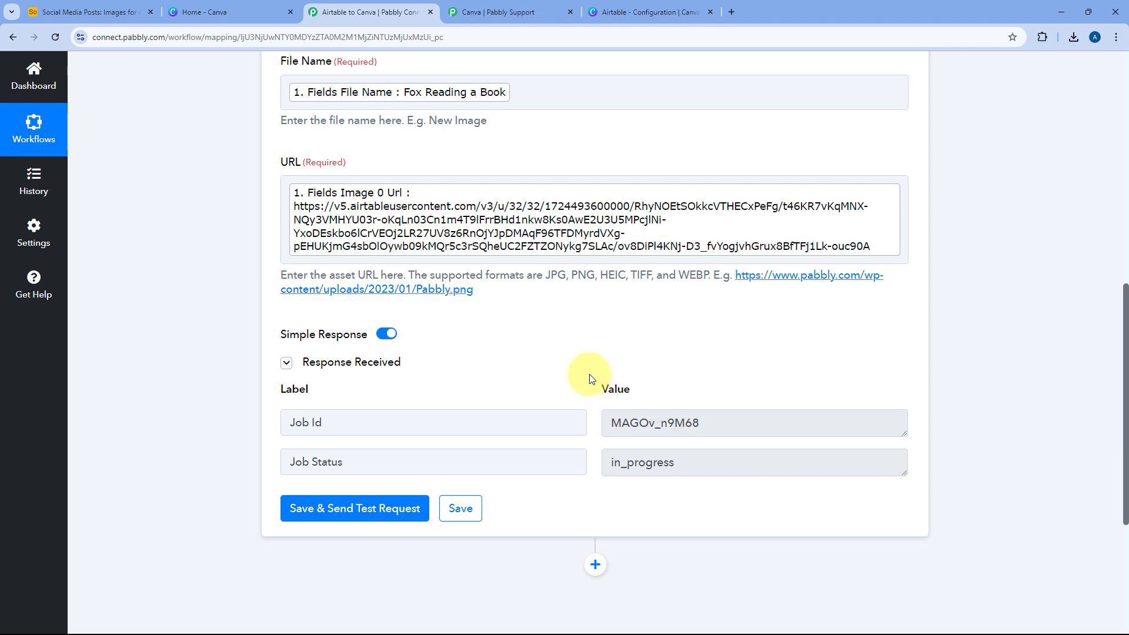
{"action": "scroll", "coordinate": [590, 378], "scroll_direction": "up", "scroll_amount": 1}
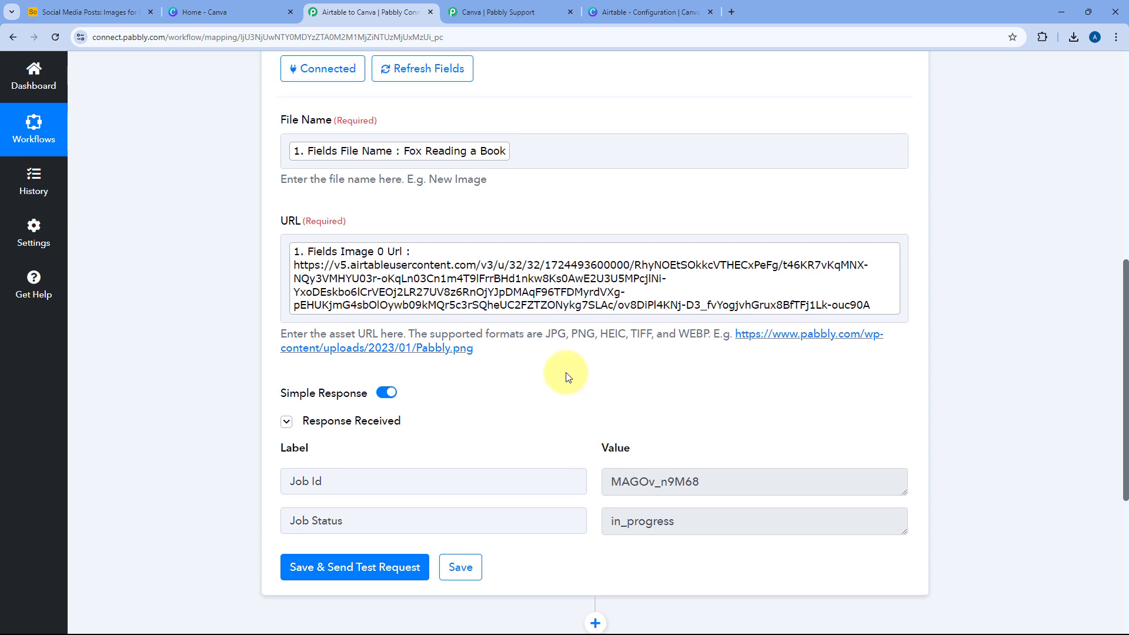
- Switch to the Canva home page and create a blank Instagram Post (Square) design
{"action": "left_click", "coordinate": [657, 4]}
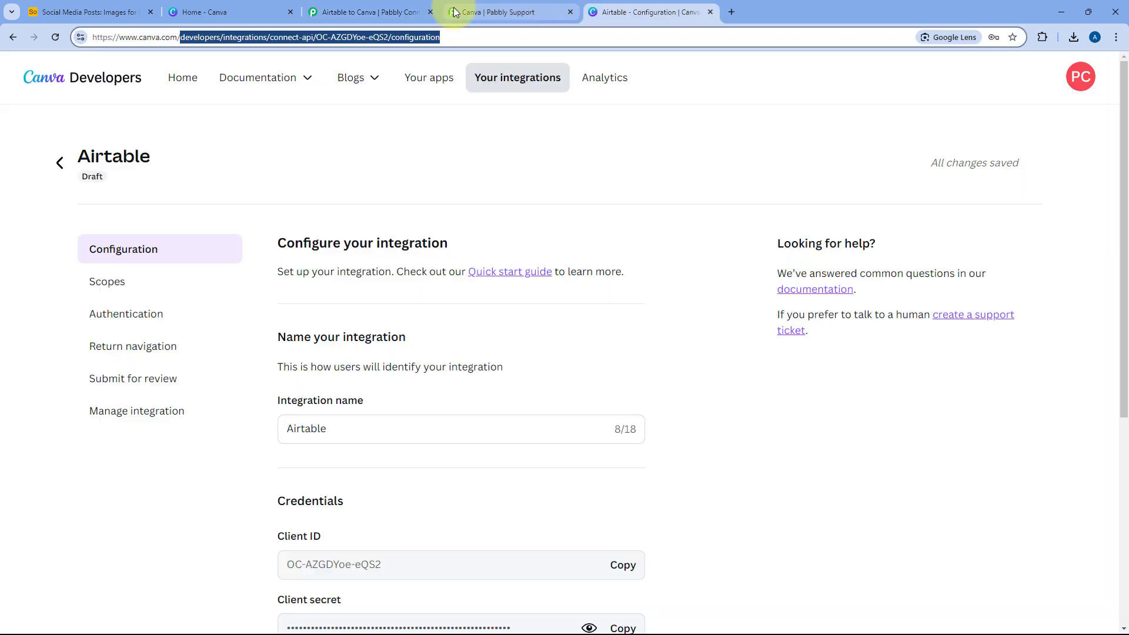
{"action": "left_click", "coordinate": [200, 12]}
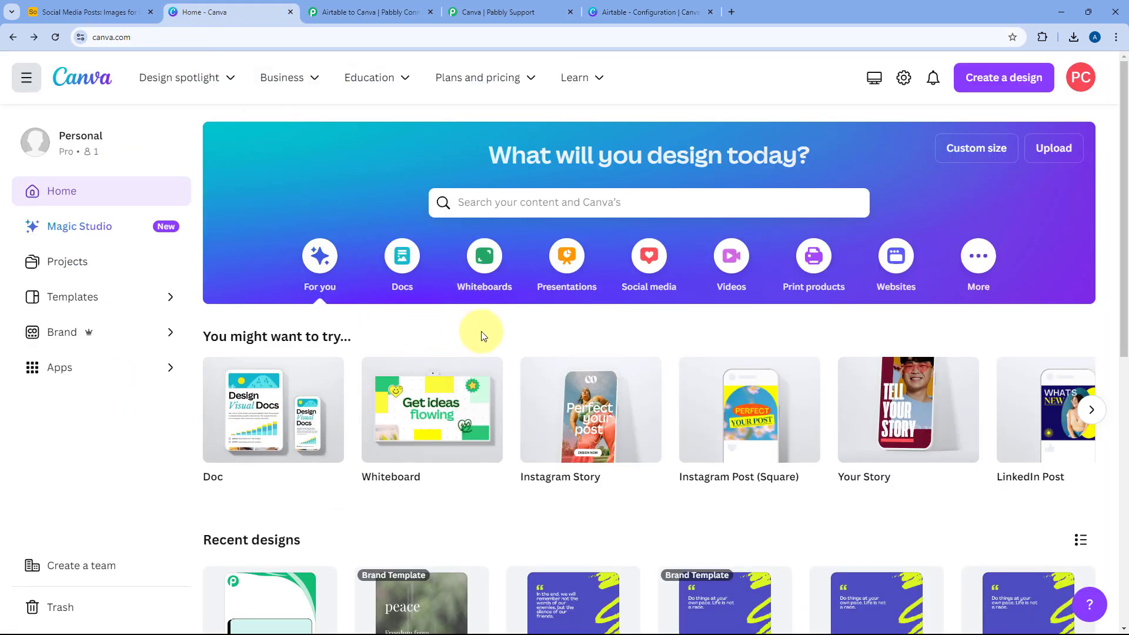
{"action": "scroll", "coordinate": [553, 326], "scroll_direction": "down", "scroll_amount": 1}
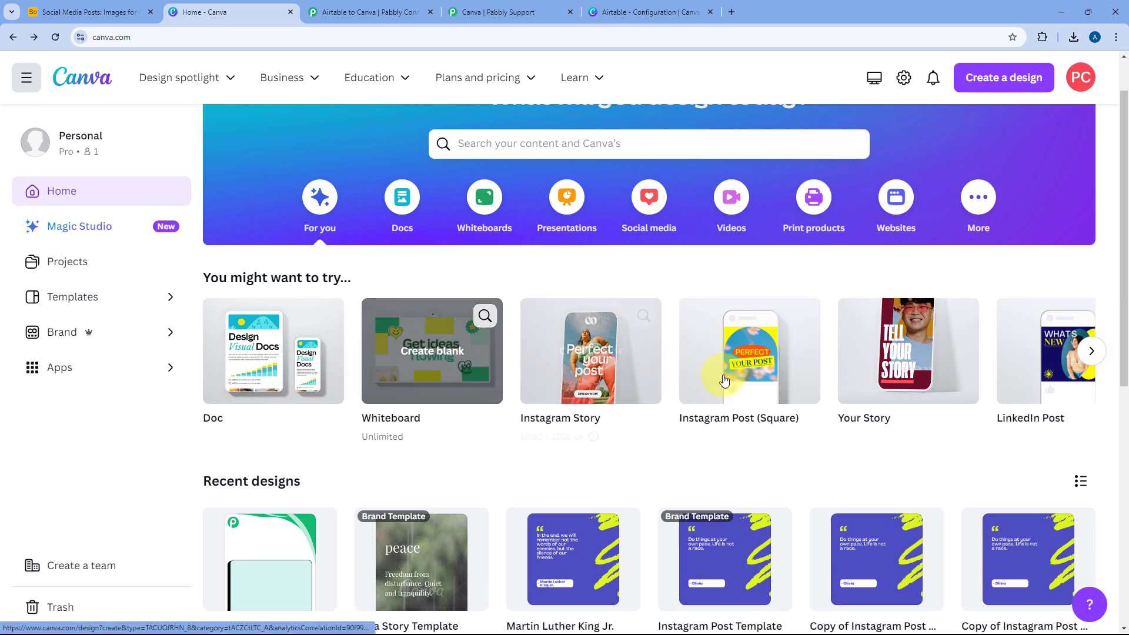
{"action": "left_click", "coordinate": [779, 375]}
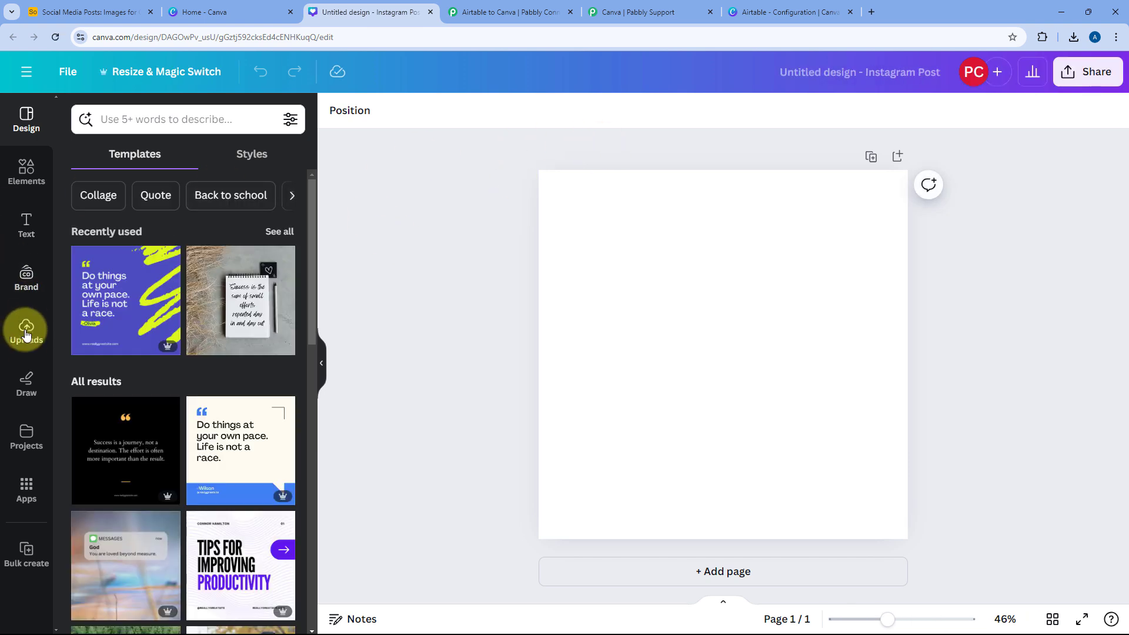
- Place the uploaded image of the fox with a book on the design page and collapse the uploads list
{"action": "left_click", "coordinate": [26, 335]}
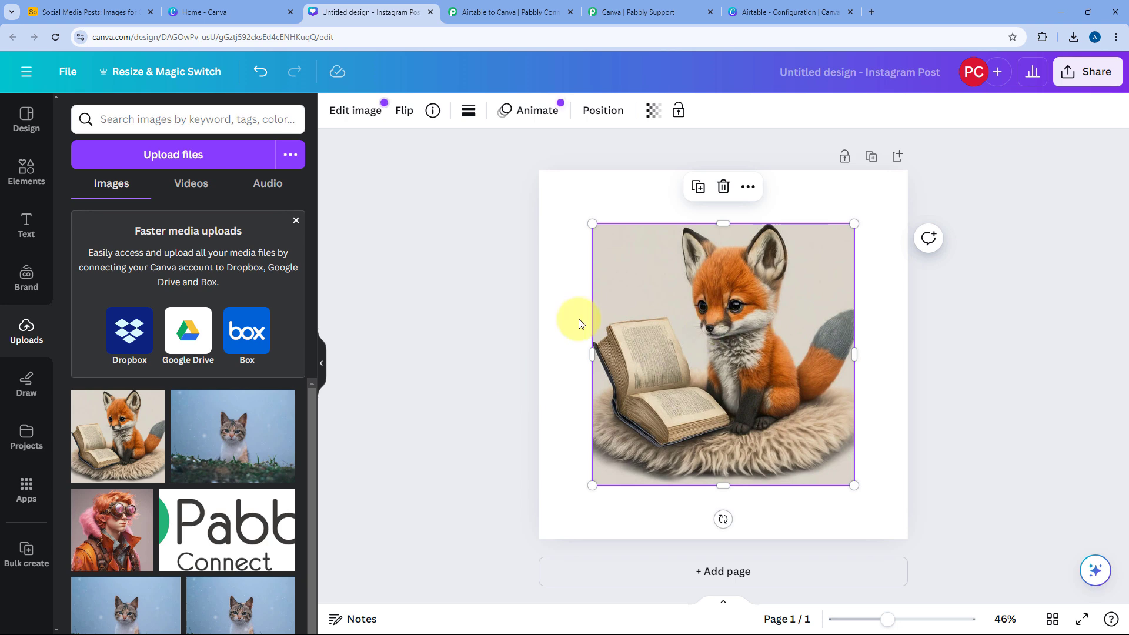
{"action": "left_click", "coordinate": [507, 330]}
{"action": "left_click", "coordinate": [327, 357]}
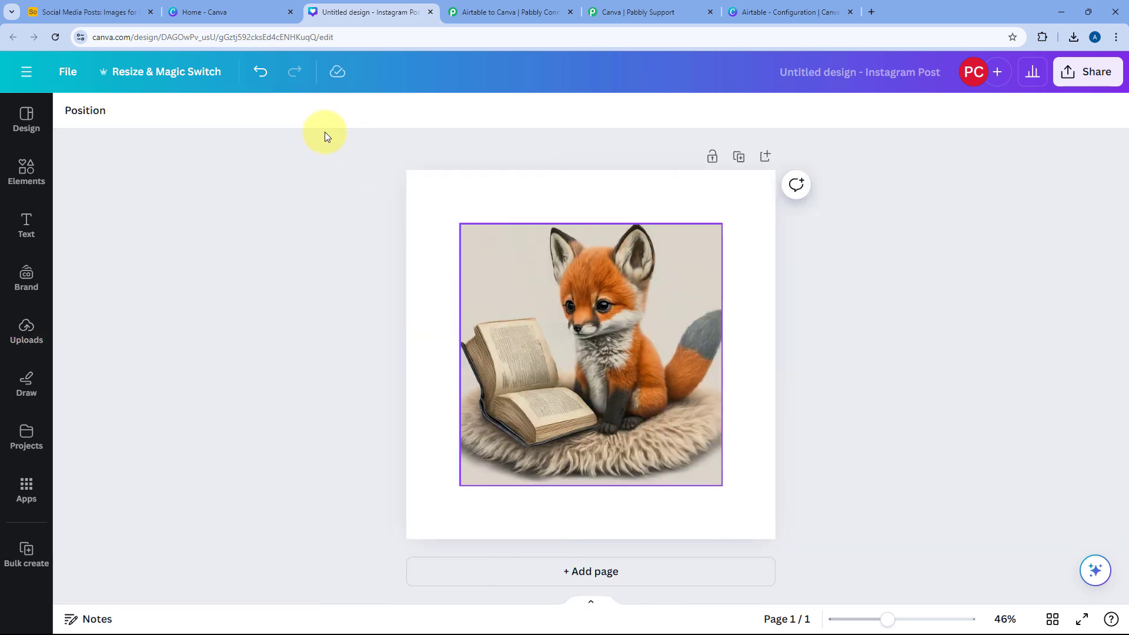
- Compare the Airtable record with the Canva design, and review the Upload Asset response's Job Id and the empty Design ID column in Airtable
{"action": "left_click", "coordinate": [83, 12]}
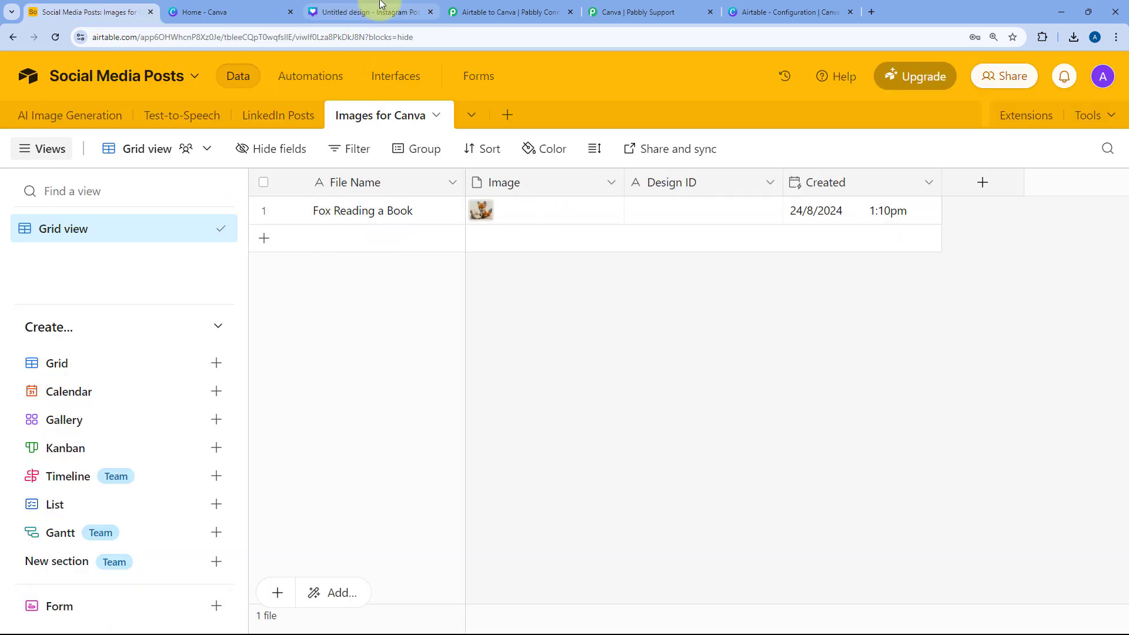
{"action": "left_click", "coordinate": [353, 12]}
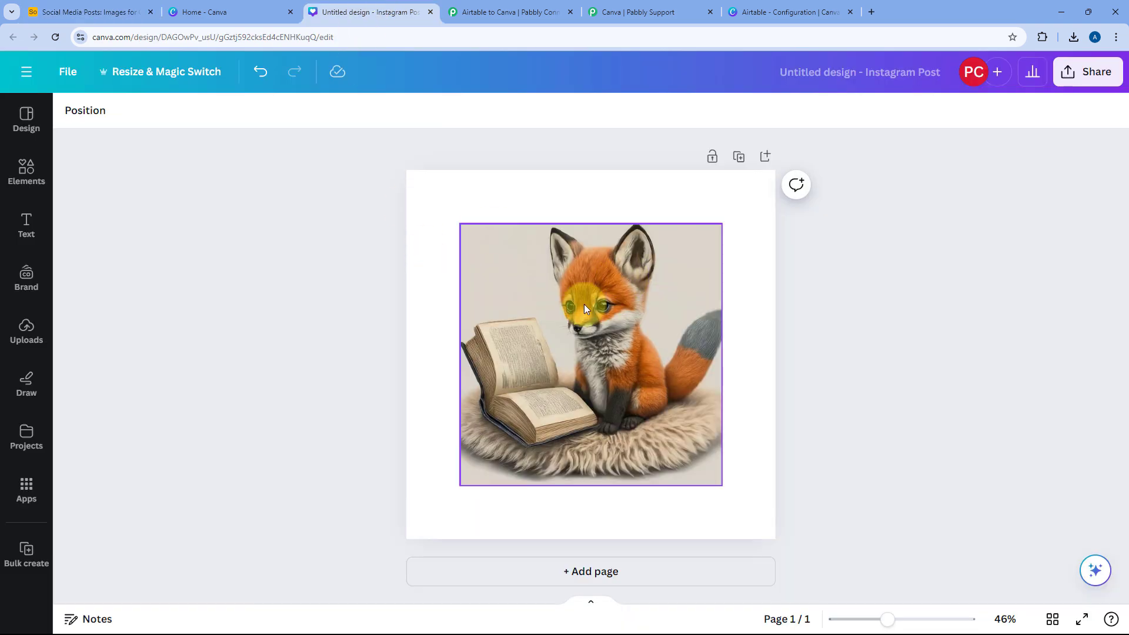
{"action": "left_click", "coordinate": [534, 6]}
{"action": "scroll", "coordinate": [235, 283], "scroll_direction": "up", "scroll_amount": 5}
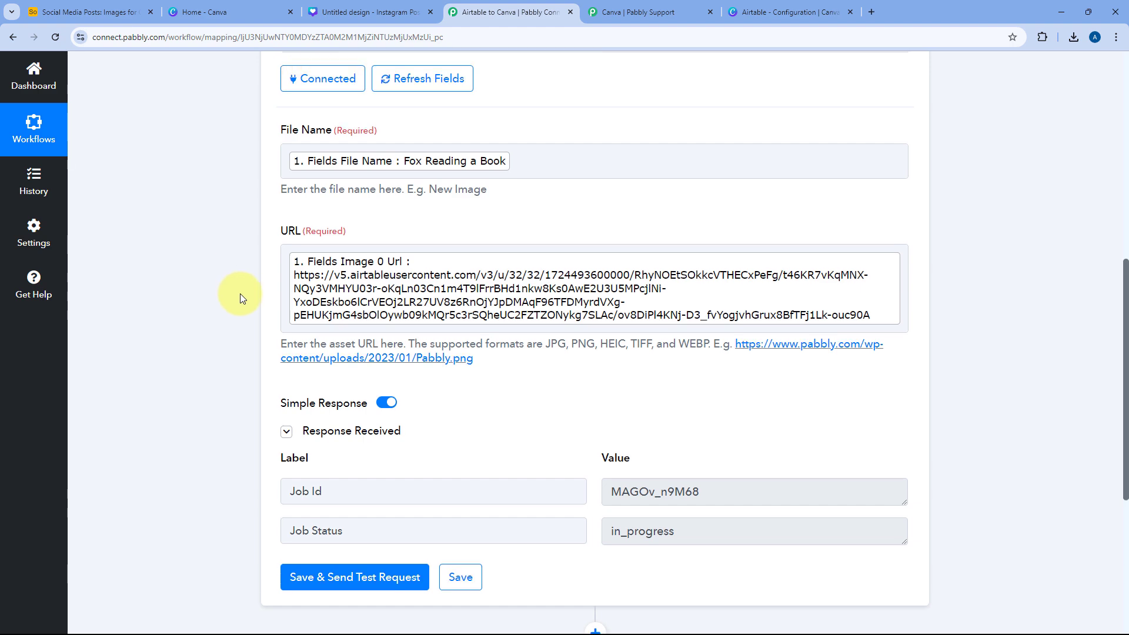
{"action": "scroll", "coordinate": [241, 299], "scroll_direction": "down", "scroll_amount": 7}
{"action": "scroll", "coordinate": [353, 238], "scroll_direction": "down", "scroll_amount": 1}
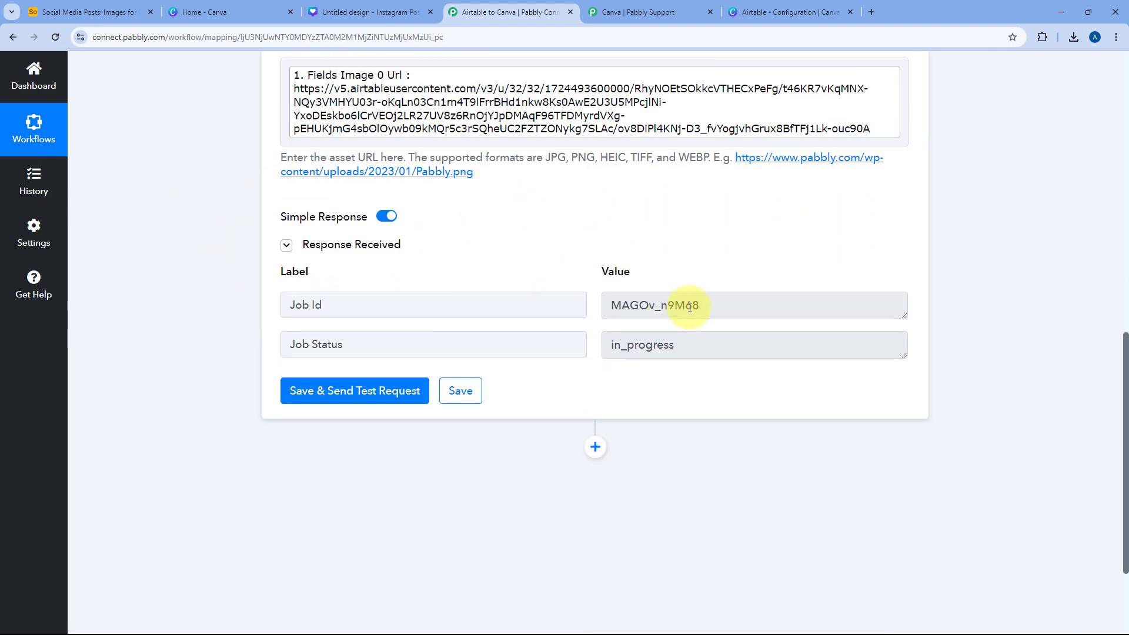
{"action": "left_click_drag", "start_coordinate": [709, 308], "coordinate": [596, 315]}
{"action": "left_click", "coordinate": [592, 311]}
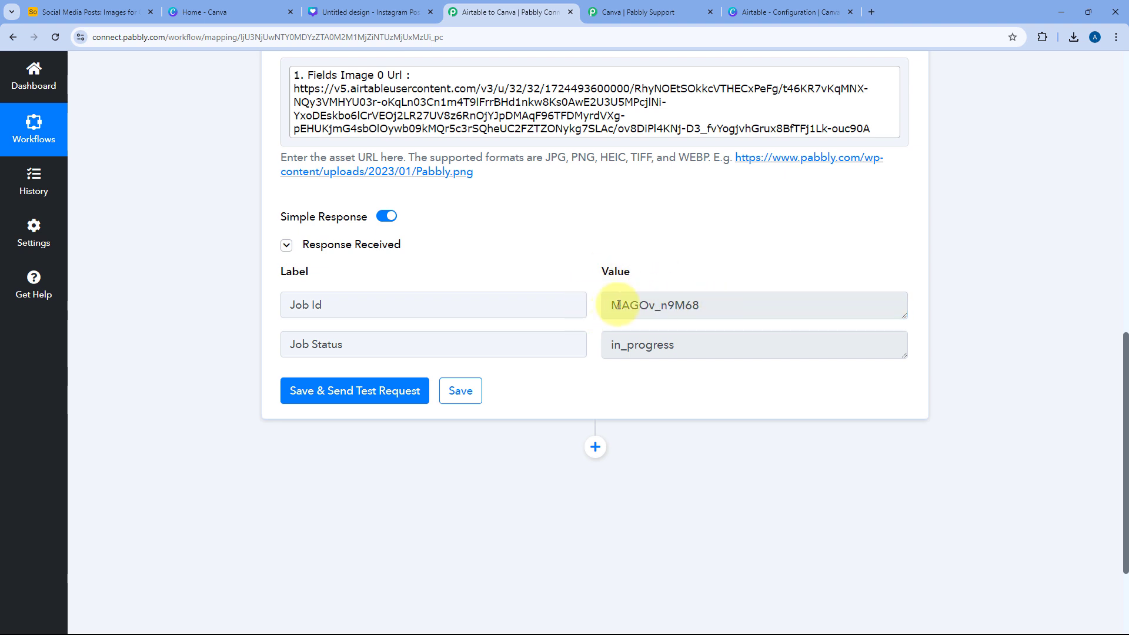
{"action": "left_click", "coordinate": [129, 11]}
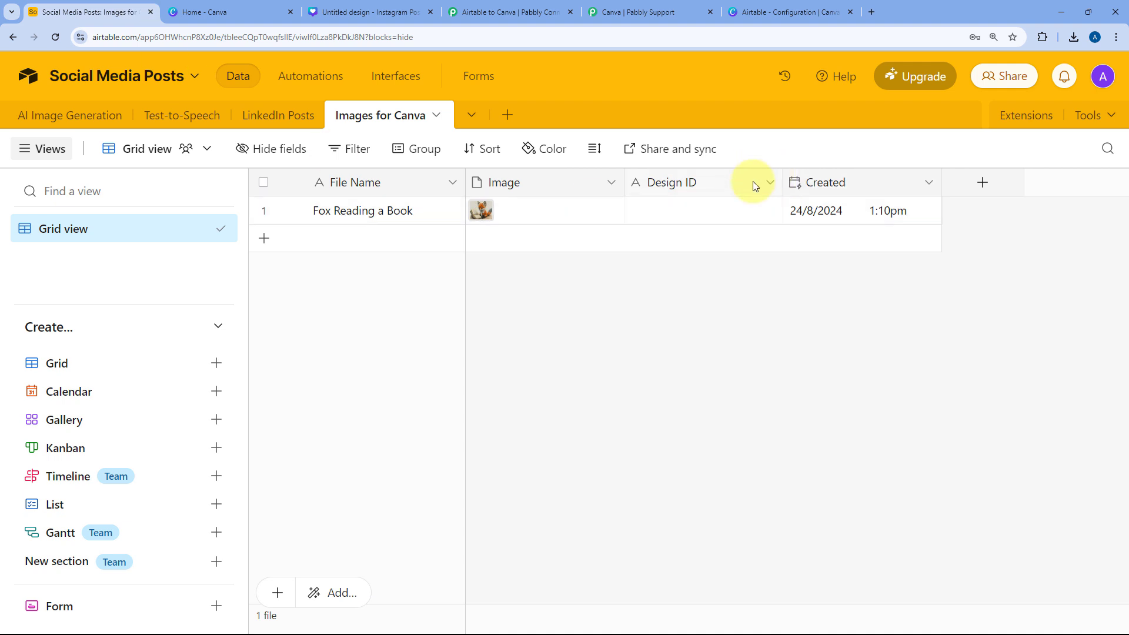
{"action": "left_click", "coordinate": [501, 7]}
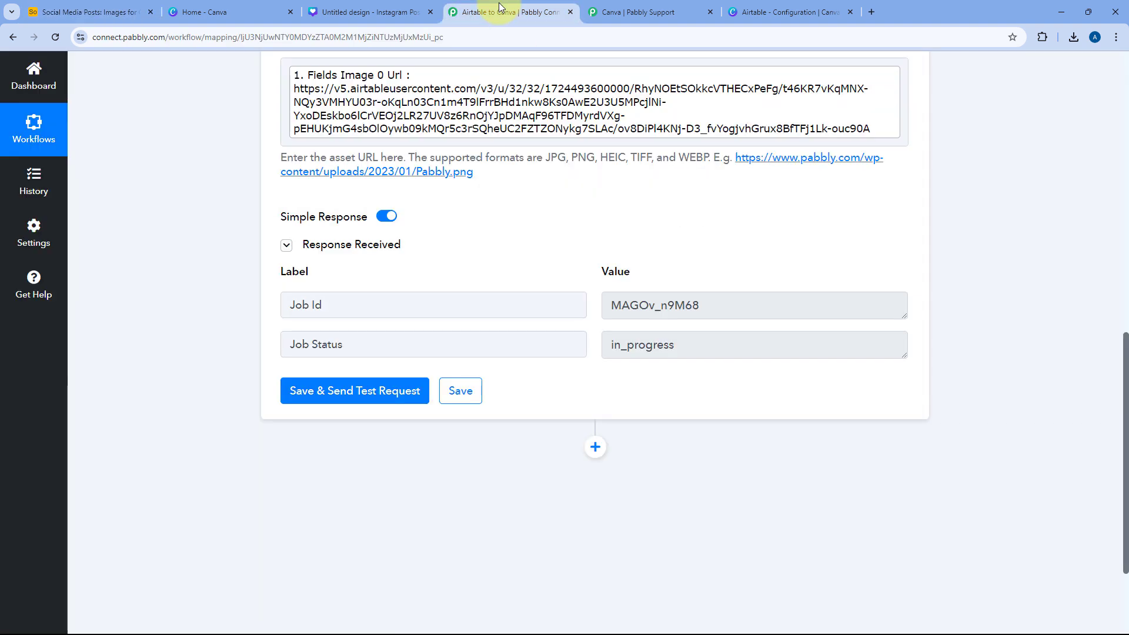
- Add an Airtable action after the Canva Upload Asset step and set its action event to Update Record
{"action": "left_click", "coordinate": [592, 451]}
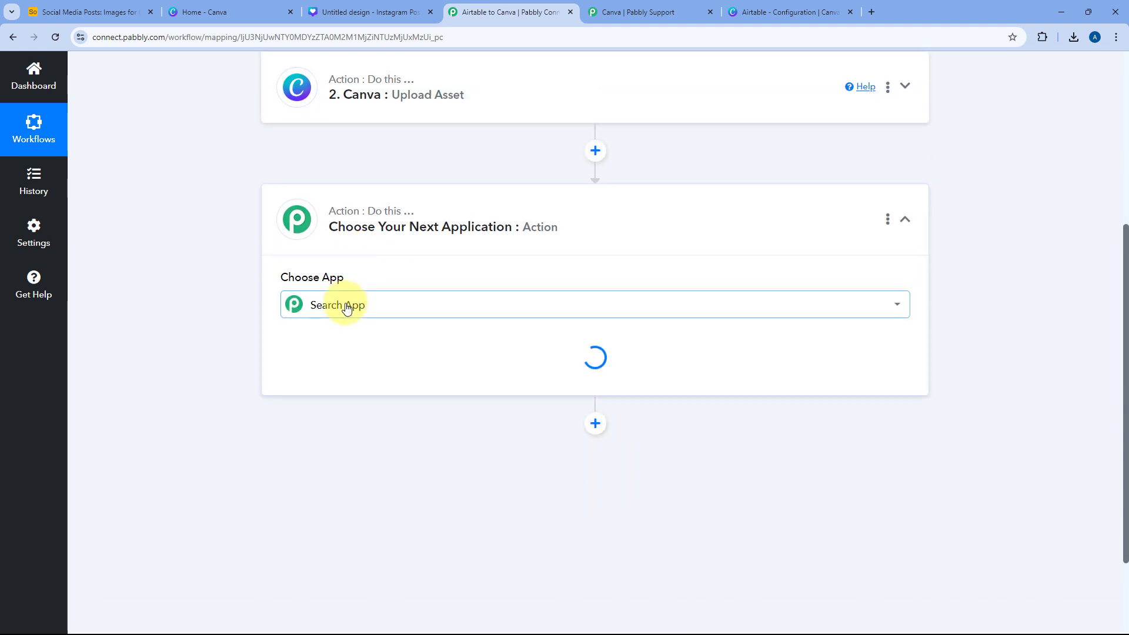
{"action": "left_click", "coordinate": [347, 305]}
{"action": "type", "text": "Airta"}
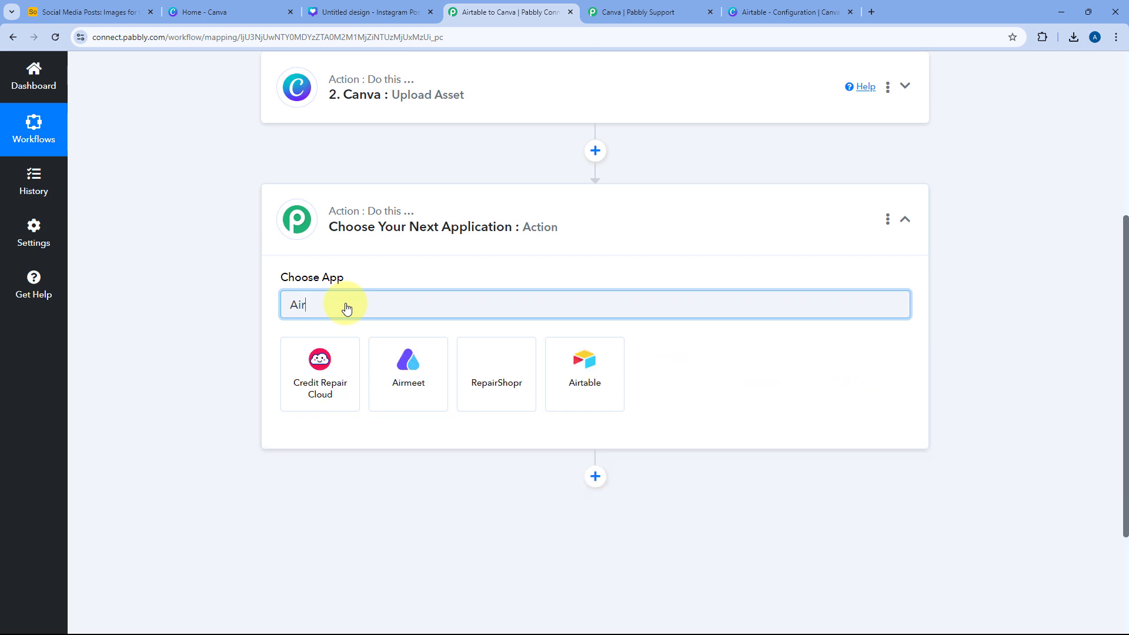
{"action": "left_click", "coordinate": [326, 382]}
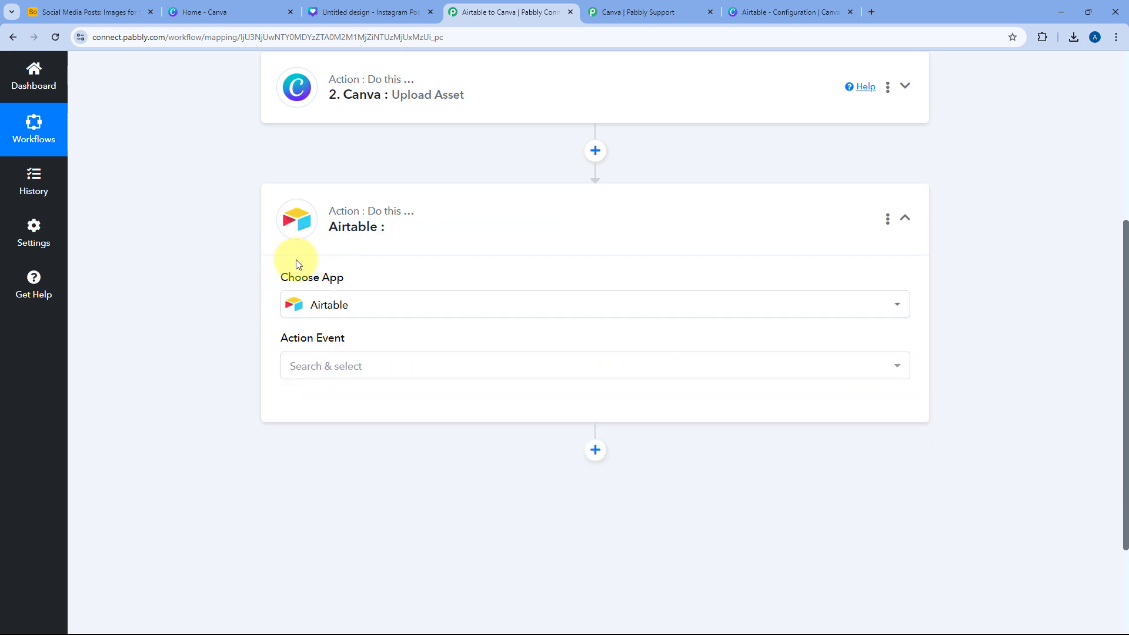
{"action": "scroll", "coordinate": [353, 289], "scroll_direction": "down", "scroll_amount": 1}
{"action": "left_click", "coordinate": [368, 317]}
{"action": "scroll", "coordinate": [223, 337], "scroll_direction": "down", "scroll_amount": 2}
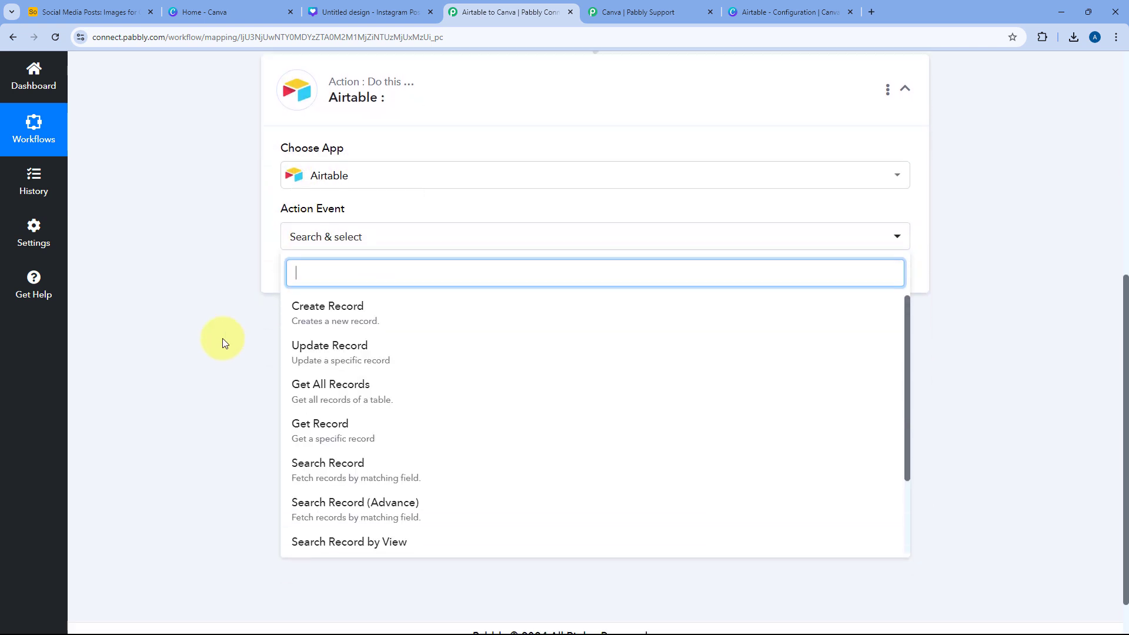
{"action": "left_click", "coordinate": [340, 342]}
- Check the Images for Canva table in Airtable and connect the Update Record action through the existing connection Airtable #10
{"action": "left_click", "coordinate": [88, 12]}
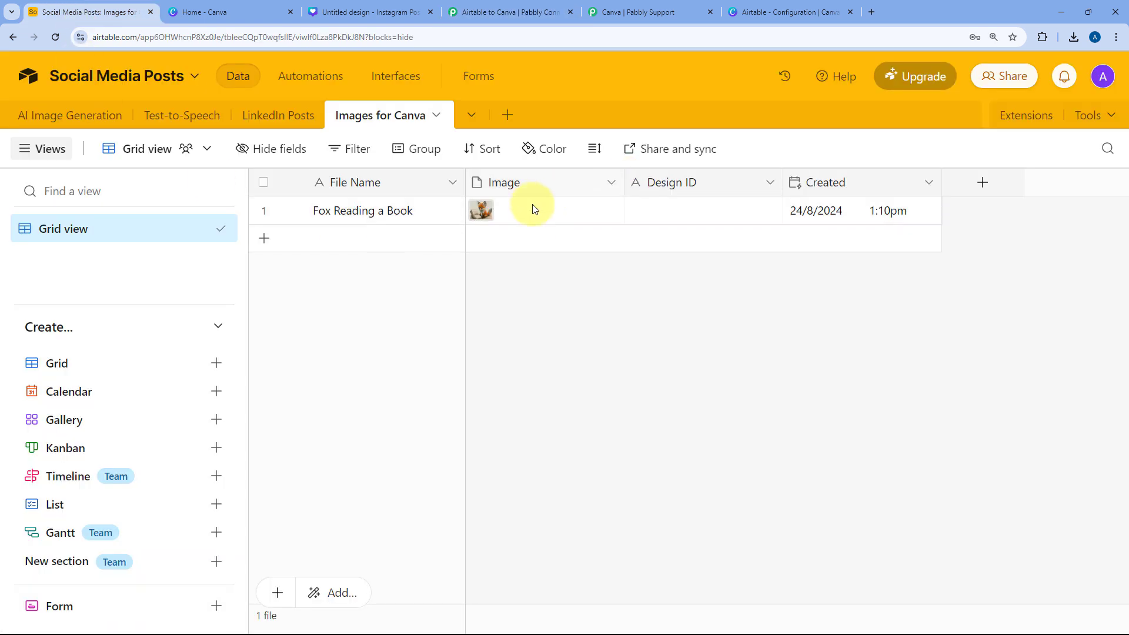
{"action": "left_click", "coordinate": [488, 12]}
{"action": "left_click", "coordinate": [340, 259]}
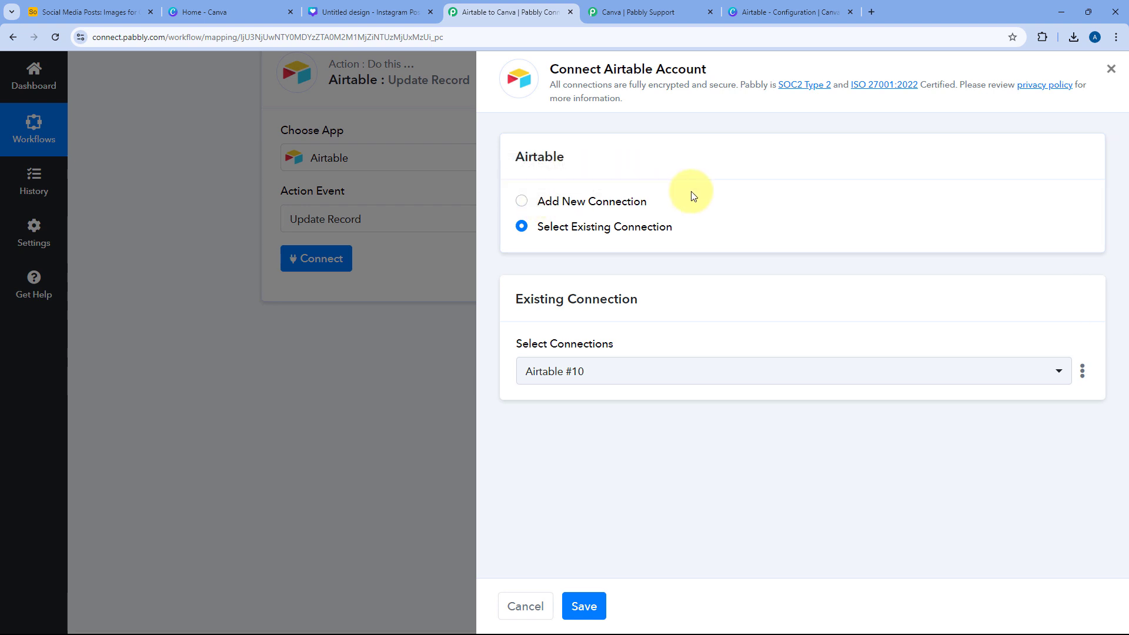
{"action": "left_click", "coordinate": [595, 609]}
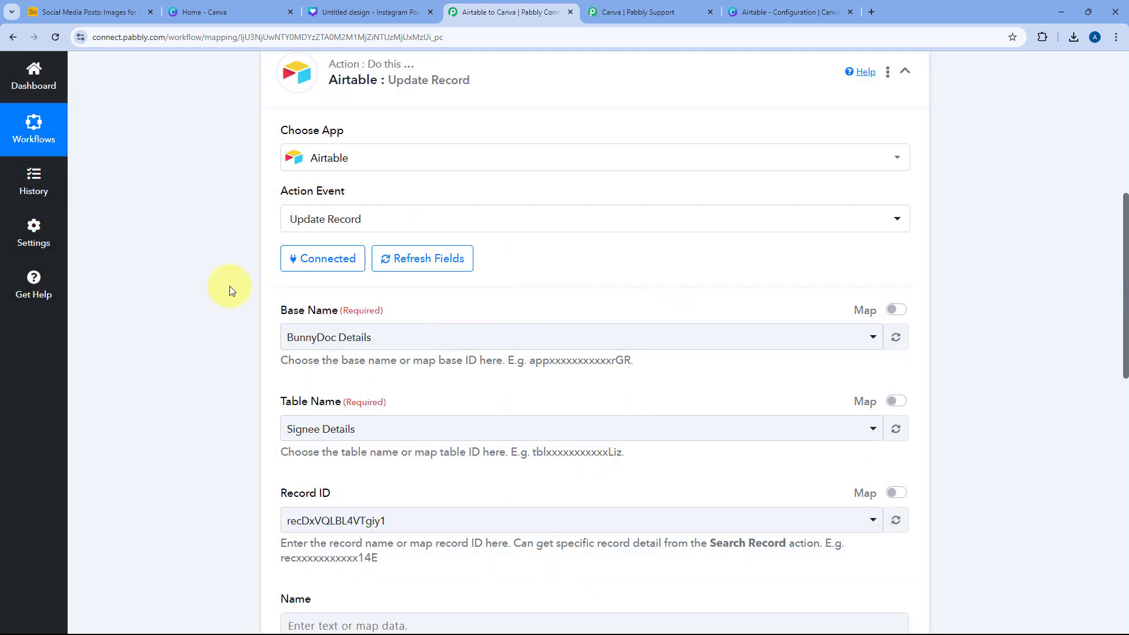
- Set the Update Record action's base to Social Media Posts and its table to Images for Canva
{"action": "scroll", "coordinate": [238, 271], "scroll_direction": "down", "scroll_amount": 2}
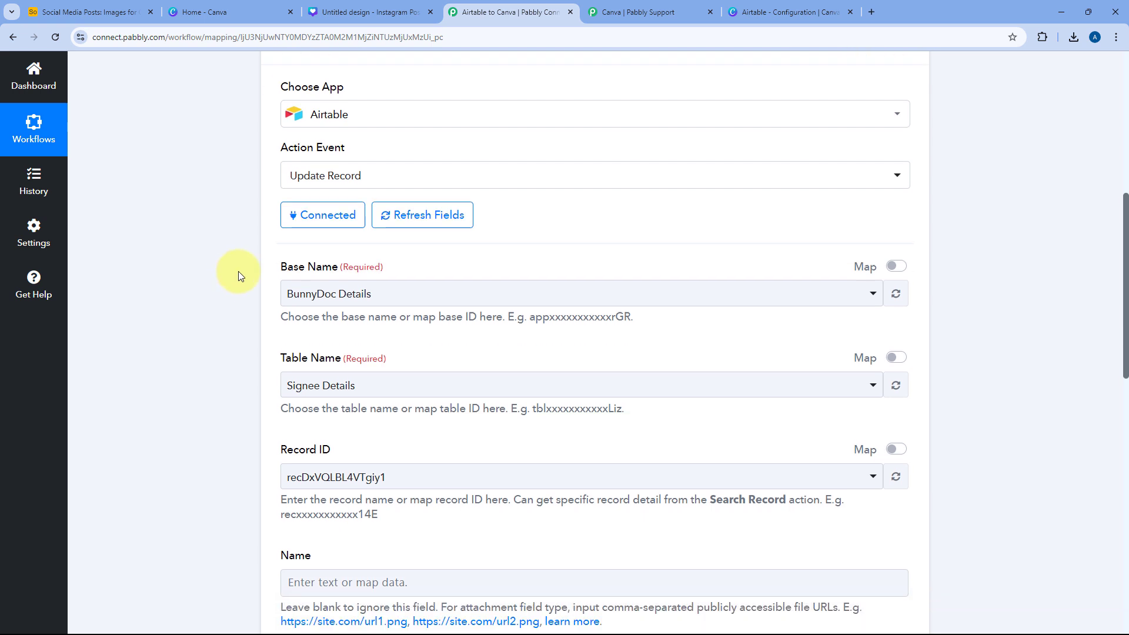
{"action": "left_click", "coordinate": [406, 224]}
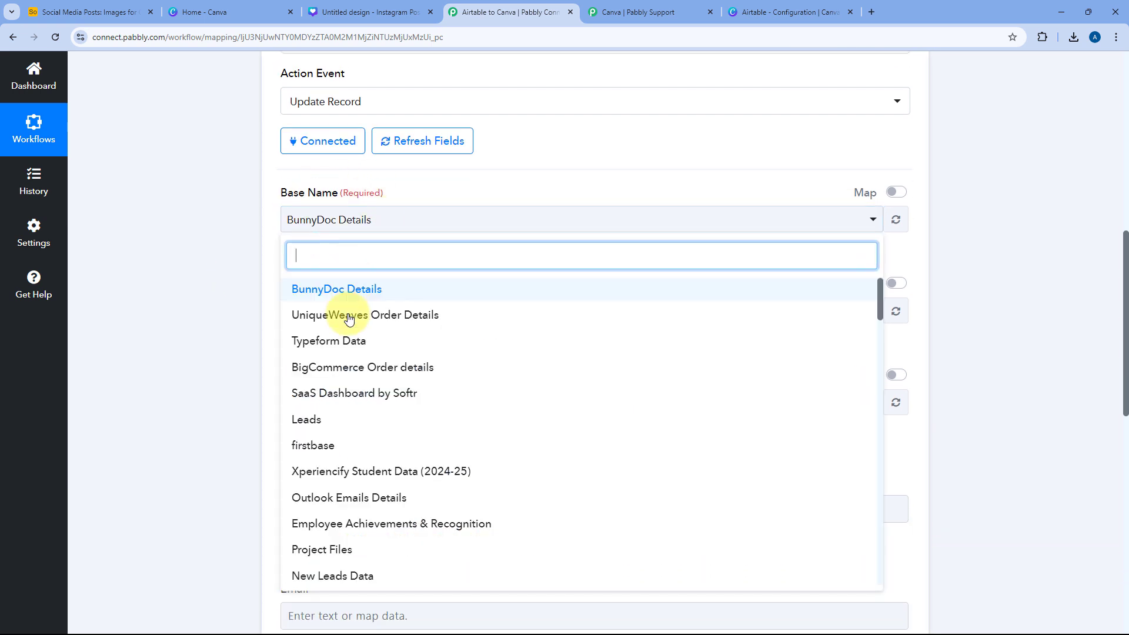
{"action": "type", "text": "Soci"}
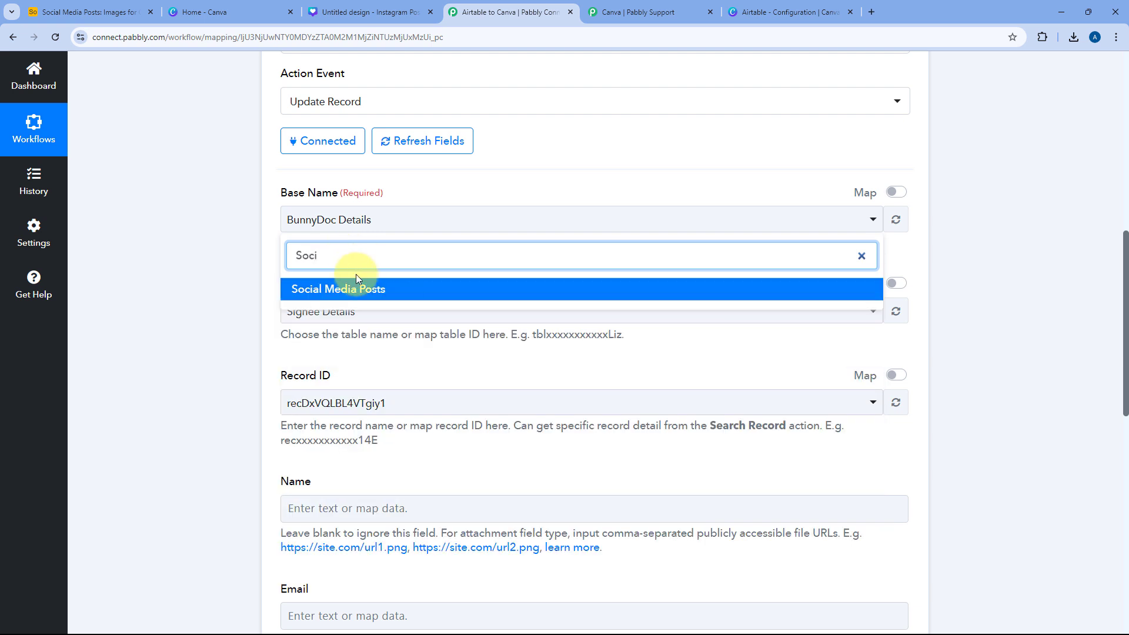
{"action": "left_click", "coordinate": [365, 289]}
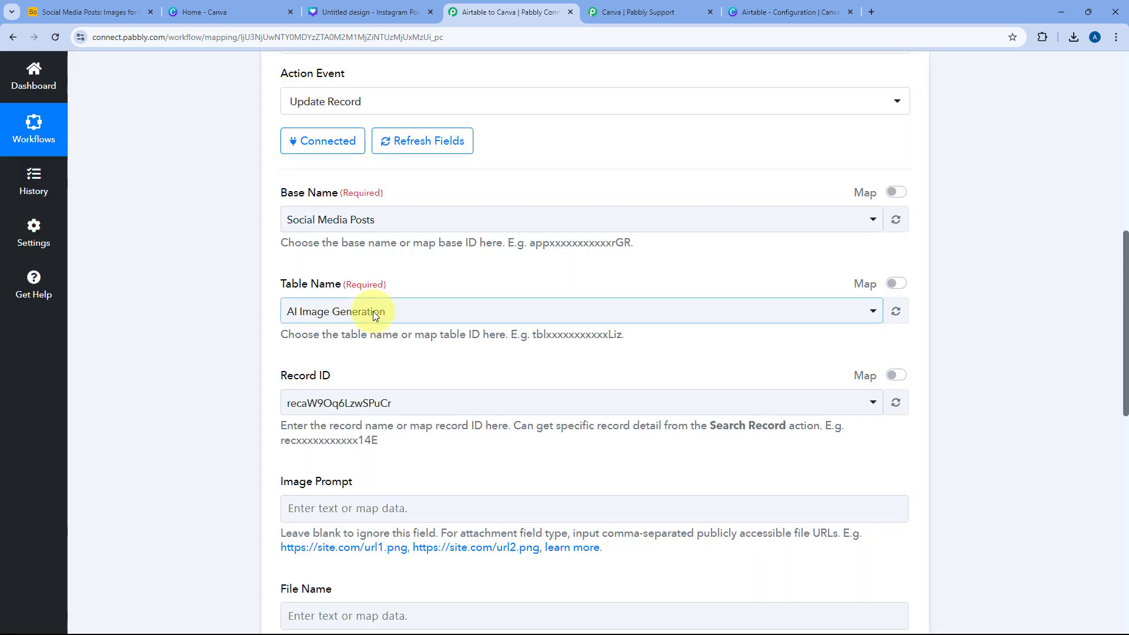
{"action": "left_click", "coordinate": [373, 312]}
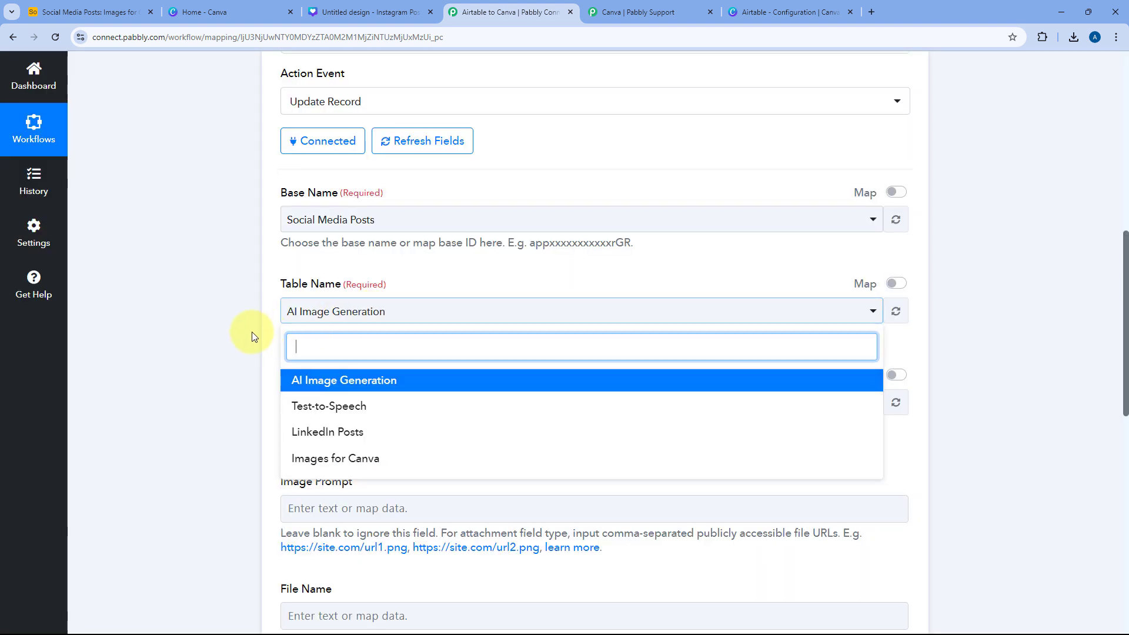
{"action": "scroll", "coordinate": [254, 337], "scroll_direction": "down", "scroll_amount": 2}
{"action": "left_click", "coordinate": [323, 338]}
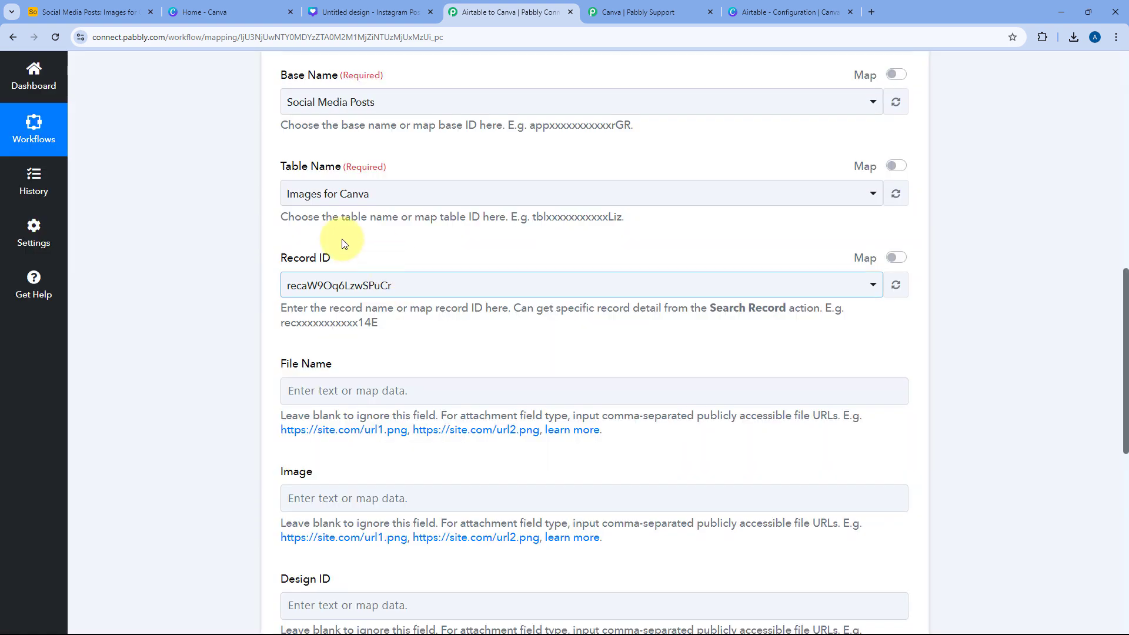
- Examine the New Record trigger's response for the record Id that identifies the Fox Reading a Book row in Airtable
{"action": "left_click", "coordinate": [88, 12]}
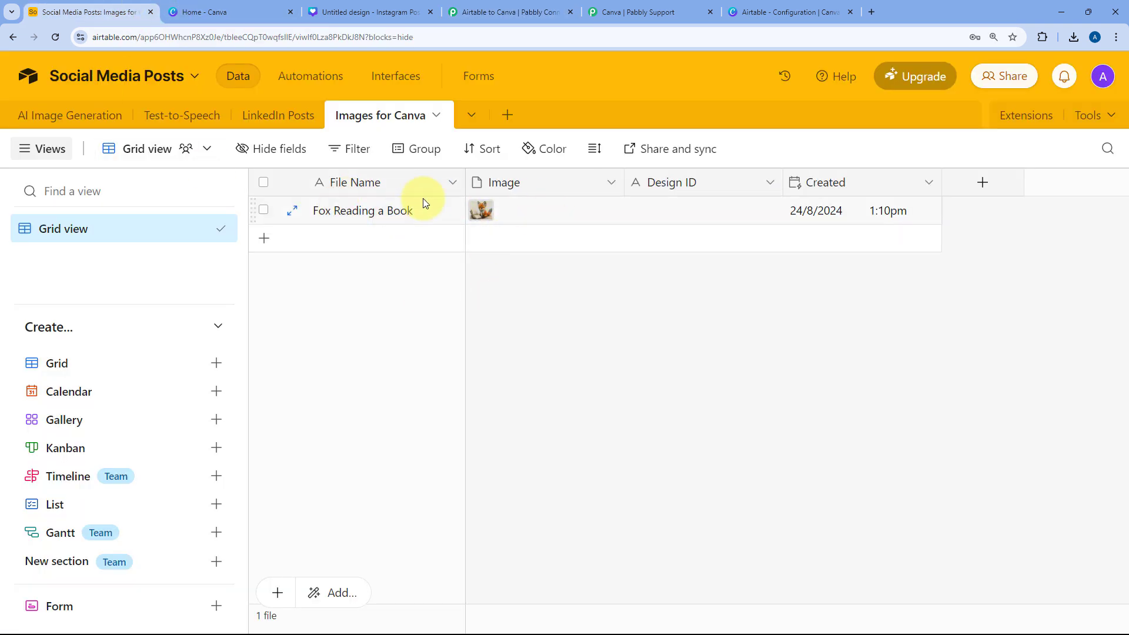
{"action": "left_click", "coordinate": [481, 15]}
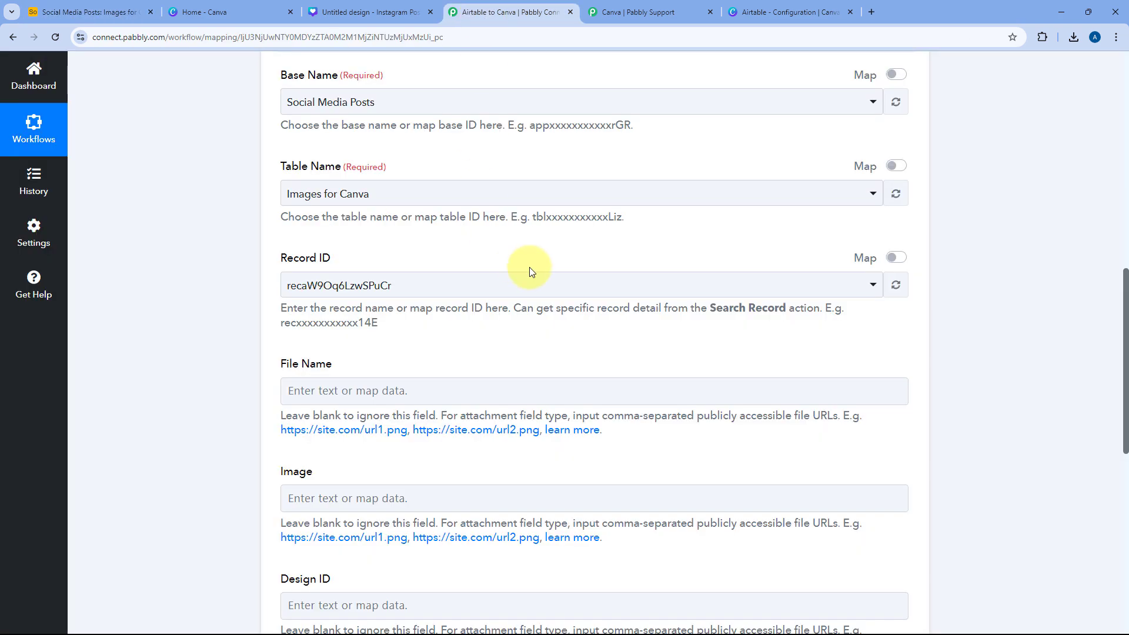
{"action": "scroll", "coordinate": [538, 274], "scroll_direction": "up", "scroll_amount": 10}
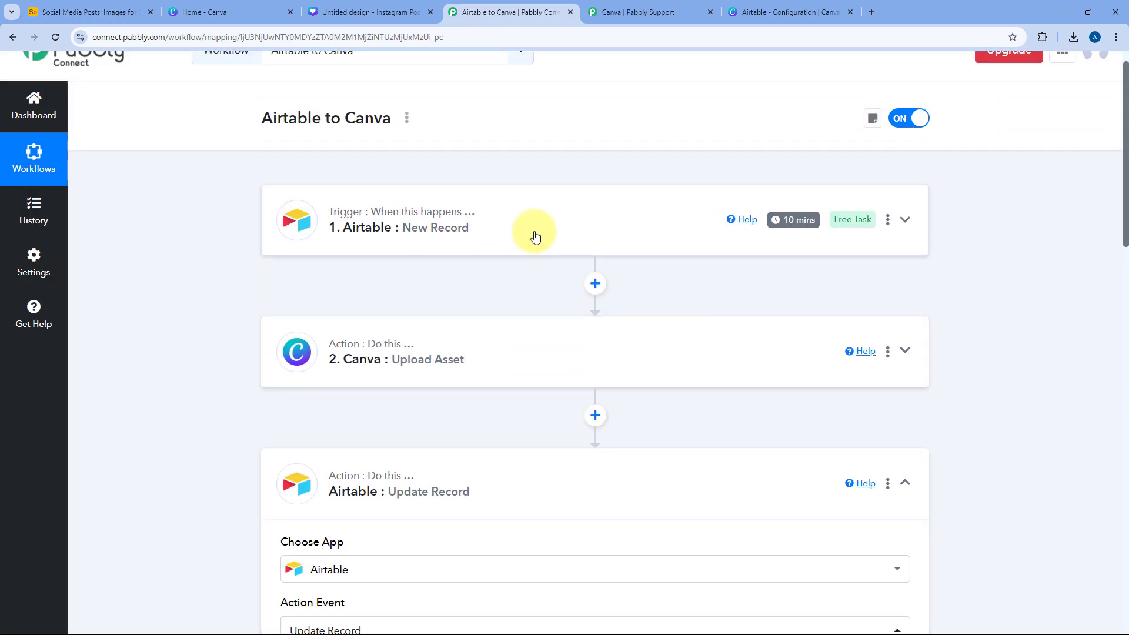
{"action": "left_click", "coordinate": [534, 229]}
{"action": "left_click", "coordinate": [89, 12]}
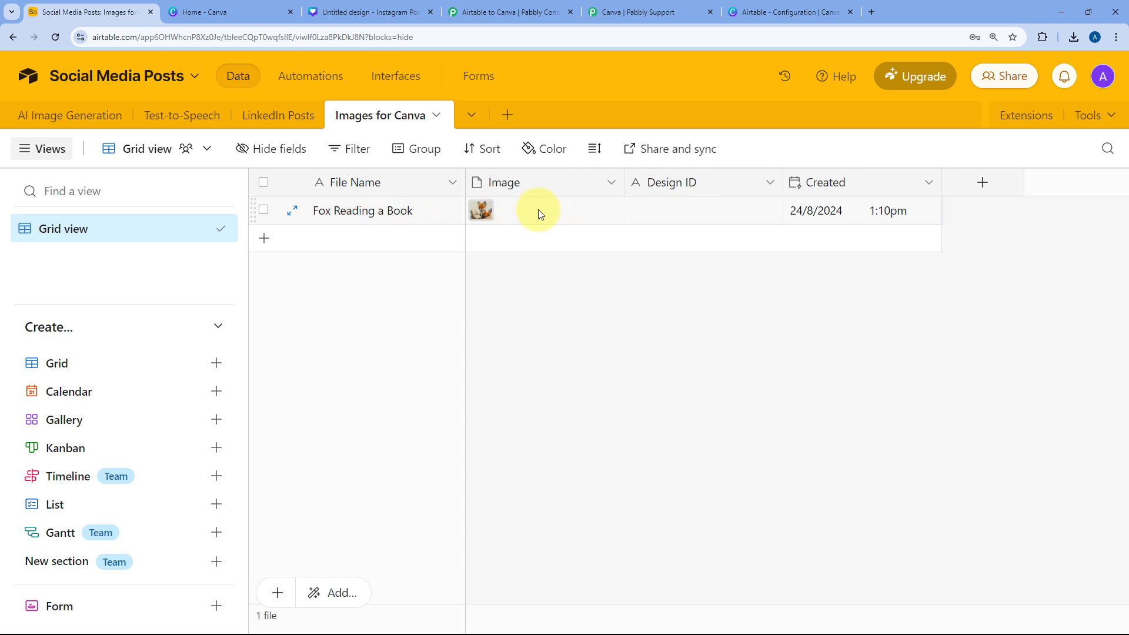
{"action": "left_click", "coordinate": [536, 20]}
{"action": "scroll", "coordinate": [443, 262], "scroll_direction": "down", "scroll_amount": 10}
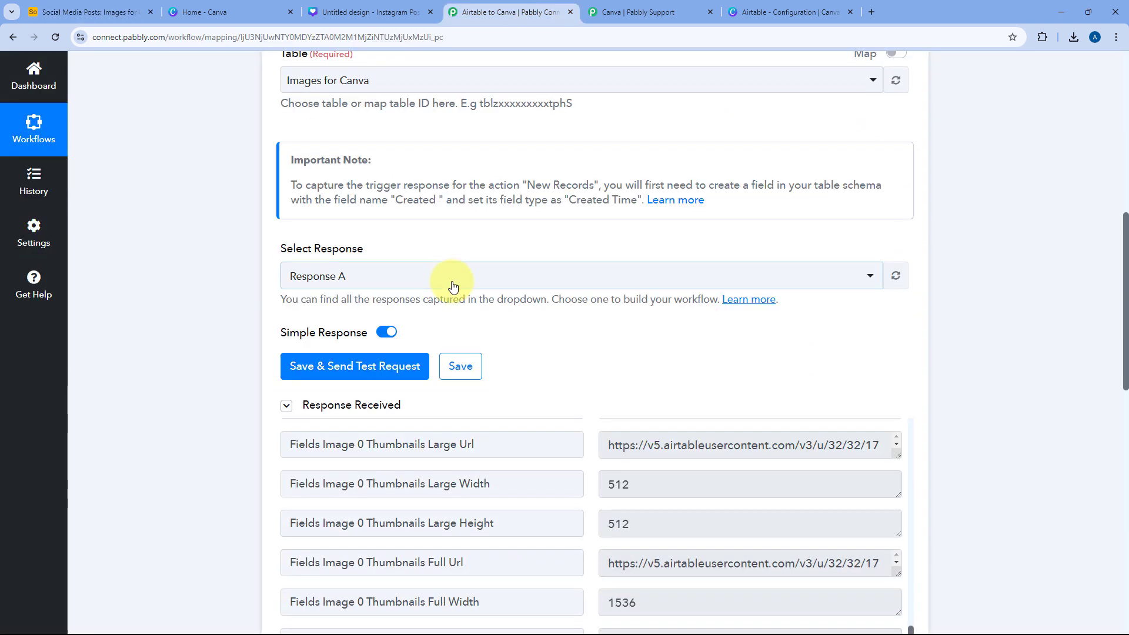
{"action": "scroll", "coordinate": [539, 435], "scroll_direction": "up", "scroll_amount": 10}
{"action": "scroll", "coordinate": [559, 315], "scroll_direction": "down", "scroll_amount": 3}
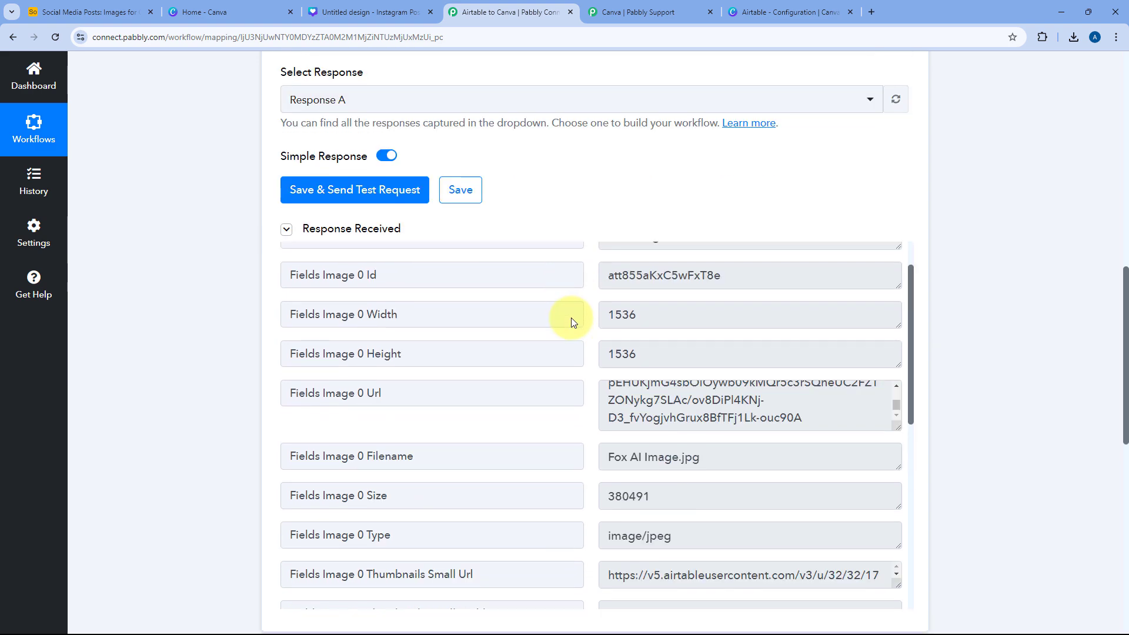
{"action": "scroll", "coordinate": [436, 324], "scroll_direction": "up", "scroll_amount": 2}
{"action": "scroll", "coordinate": [436, 324], "scroll_direction": "up", "scroll_amount": 1}
{"action": "left_click", "coordinate": [759, 348]}
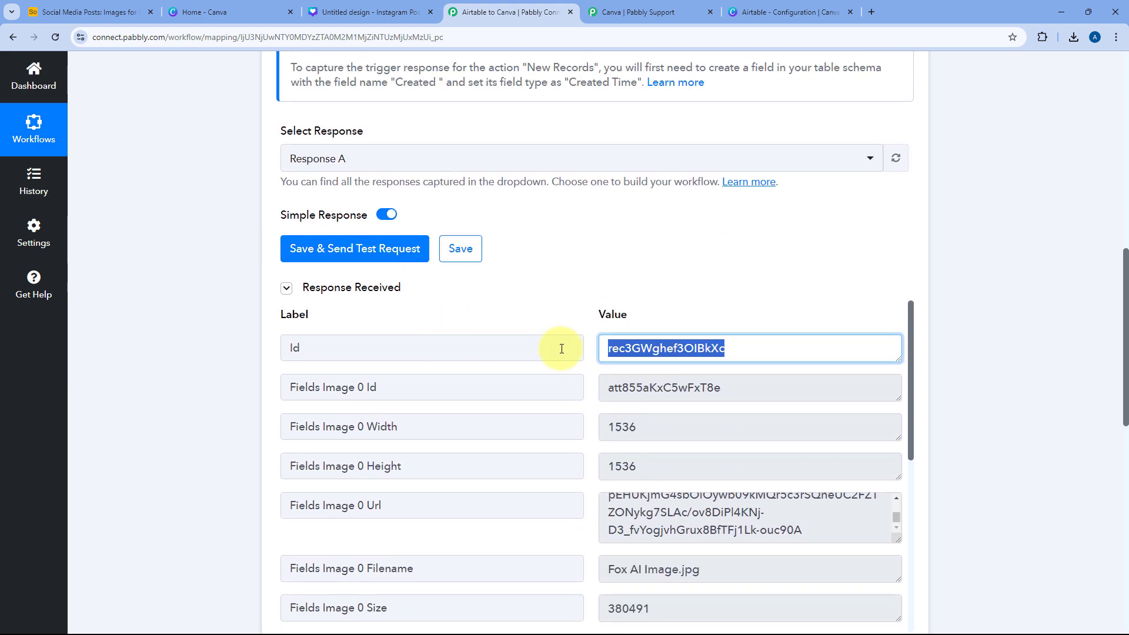
{"action": "left_click", "coordinate": [585, 320]}
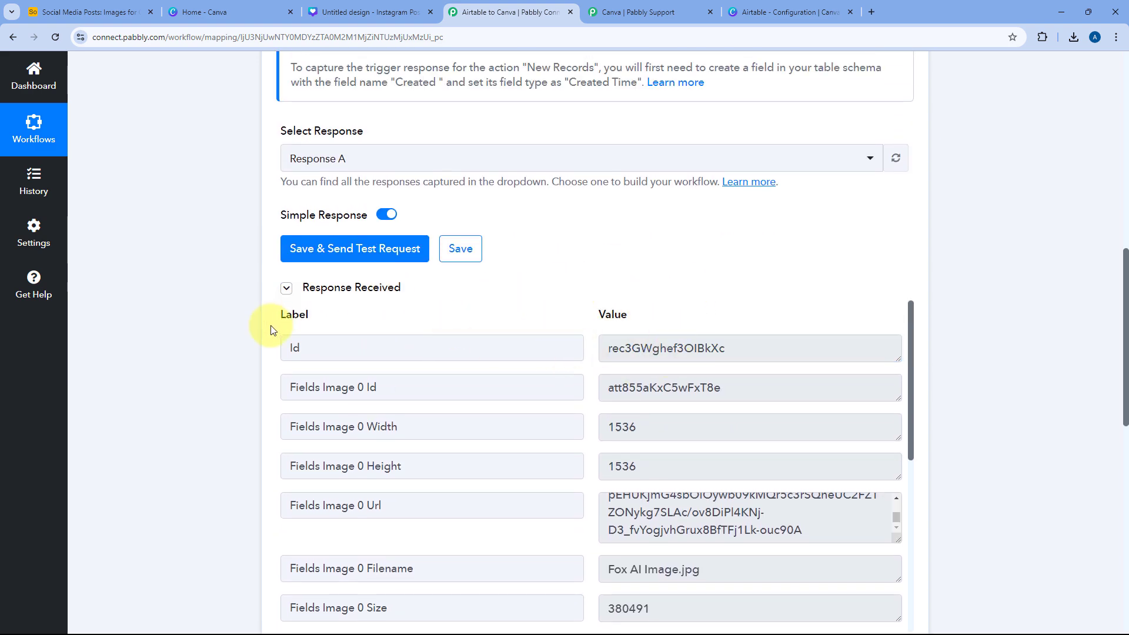
- Enable mapping for the Update Record action's Record ID and replace its value with the Id from the Airtable New Record data
{"action": "scroll", "coordinate": [240, 347], "scroll_direction": "down", "scroll_amount": 12}
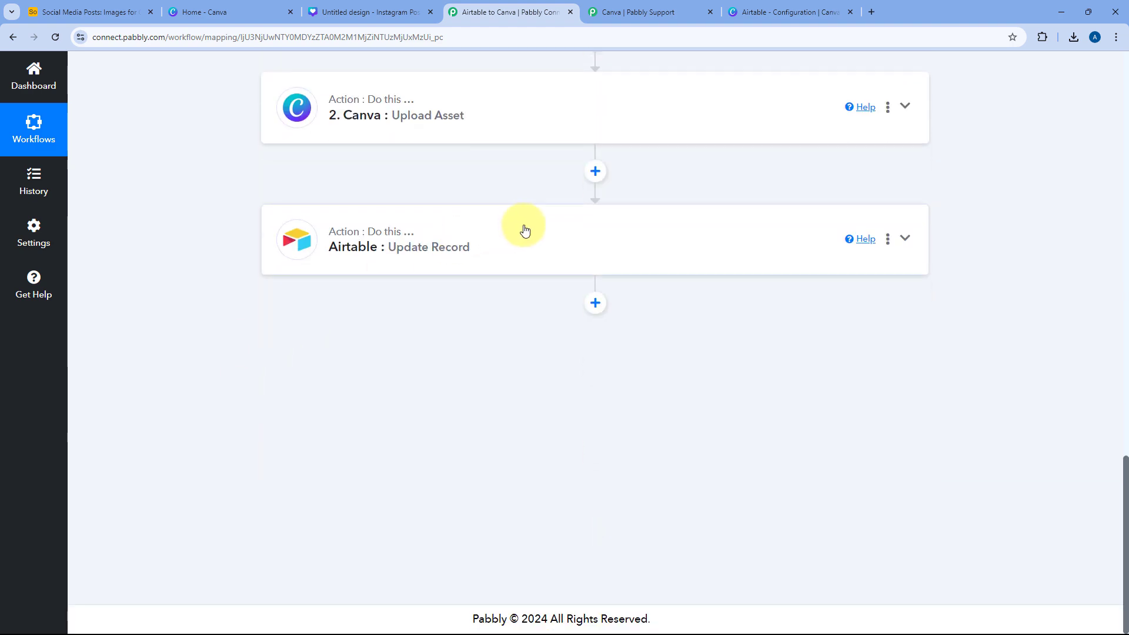
{"action": "left_click", "coordinate": [528, 234]}
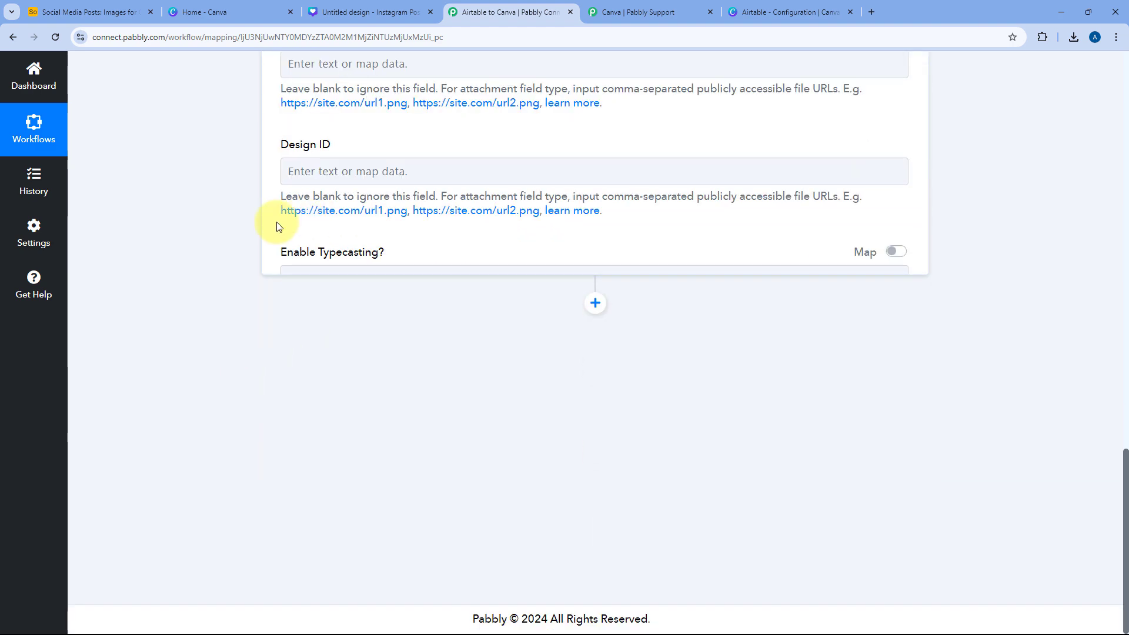
{"action": "scroll", "coordinate": [231, 304], "scroll_direction": "up", "scroll_amount": 10}
{"action": "scroll", "coordinate": [229, 323], "scroll_direction": "down", "scroll_amount": 6}
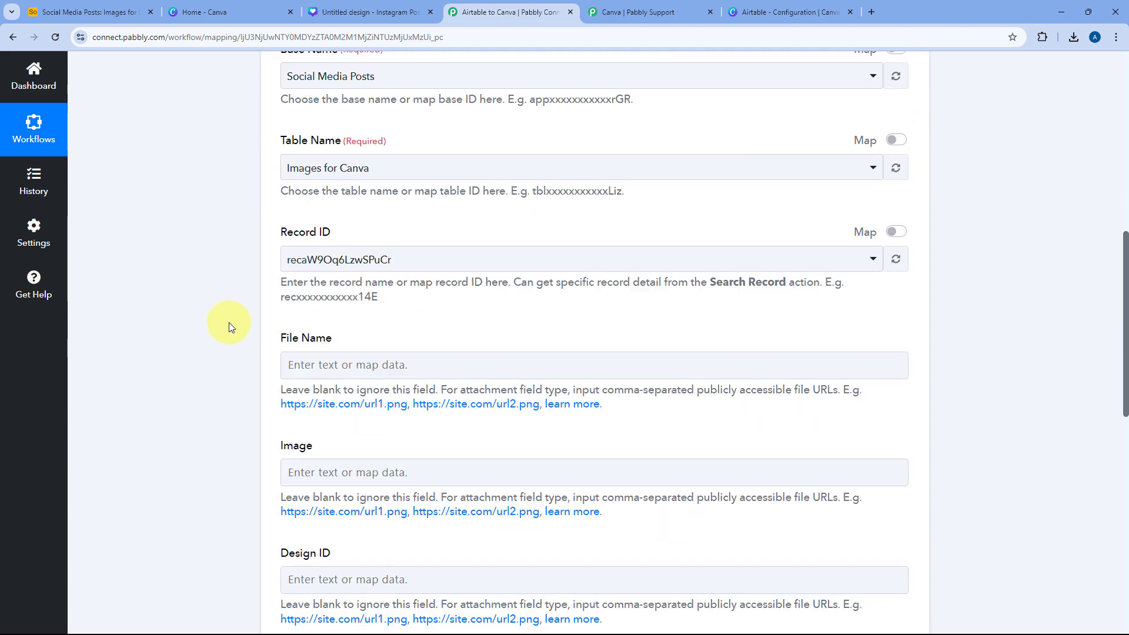
{"action": "left_click", "coordinate": [895, 229]}
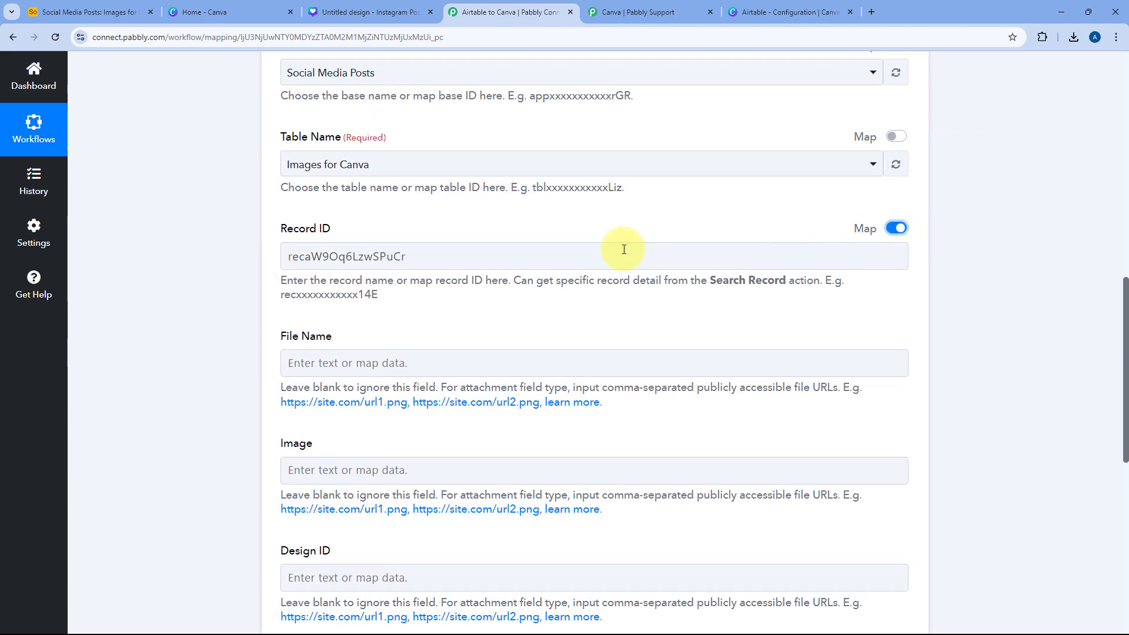
{"action": "left_click", "coordinate": [461, 252]}
{"action": "left_click_drag", "start_coordinate": [461, 252], "coordinate": [316, 242]}
{"action": "key", "text": "BackSpace"}
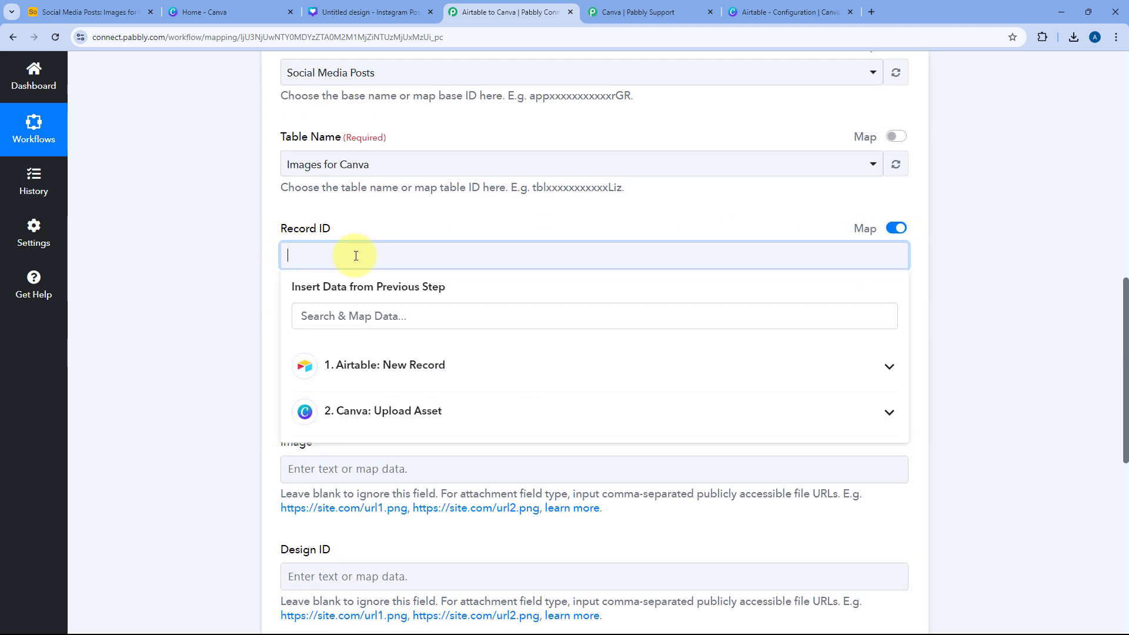
{"action": "left_click", "coordinate": [468, 368]}
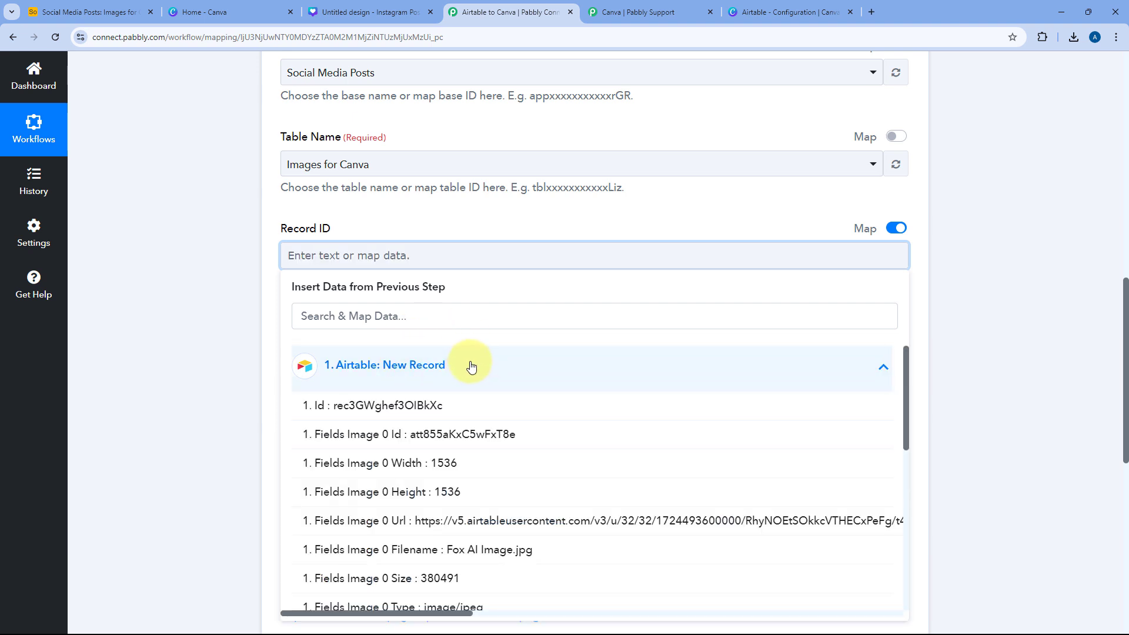
{"action": "left_click", "coordinate": [375, 405]}
{"action": "left_click", "coordinate": [248, 274]}
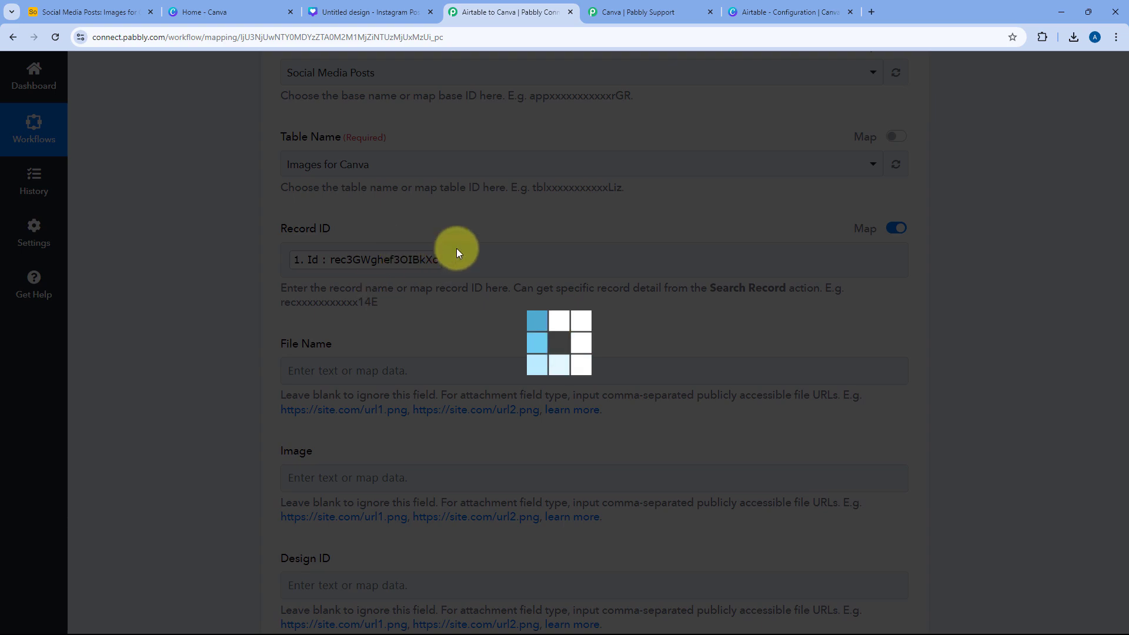
- Map the Update Record action's Design ID to the Job Id from the Canva Upload Asset response
{"action": "left_click", "coordinate": [115, 12]}
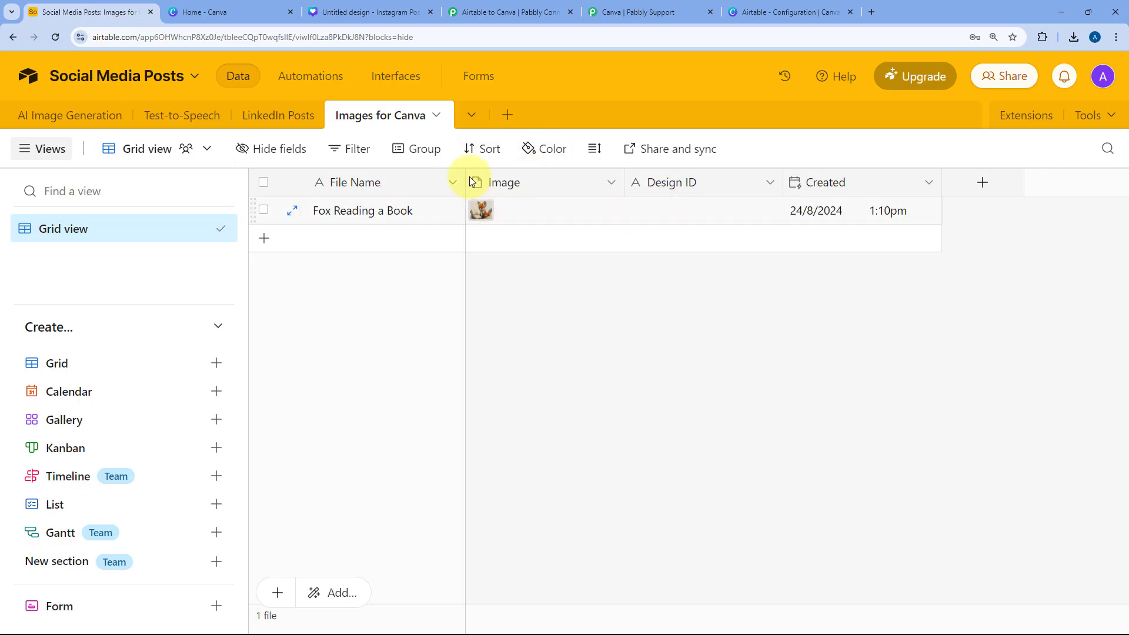
{"action": "left_click", "coordinate": [506, 12]}
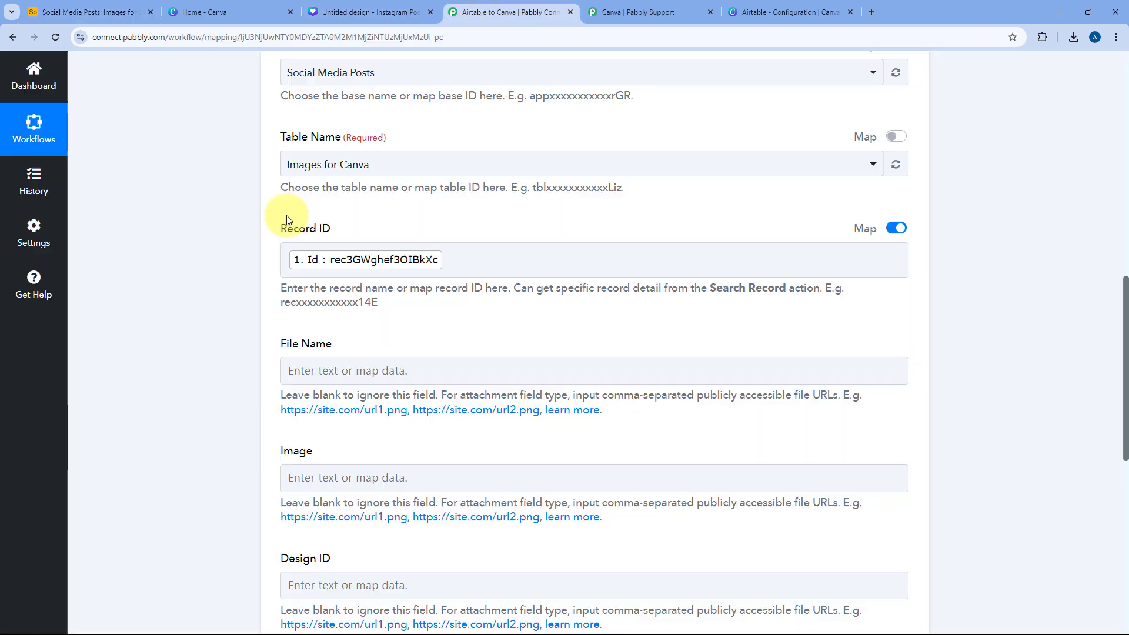
{"action": "scroll", "coordinate": [262, 224], "scroll_direction": "down", "scroll_amount": 2}
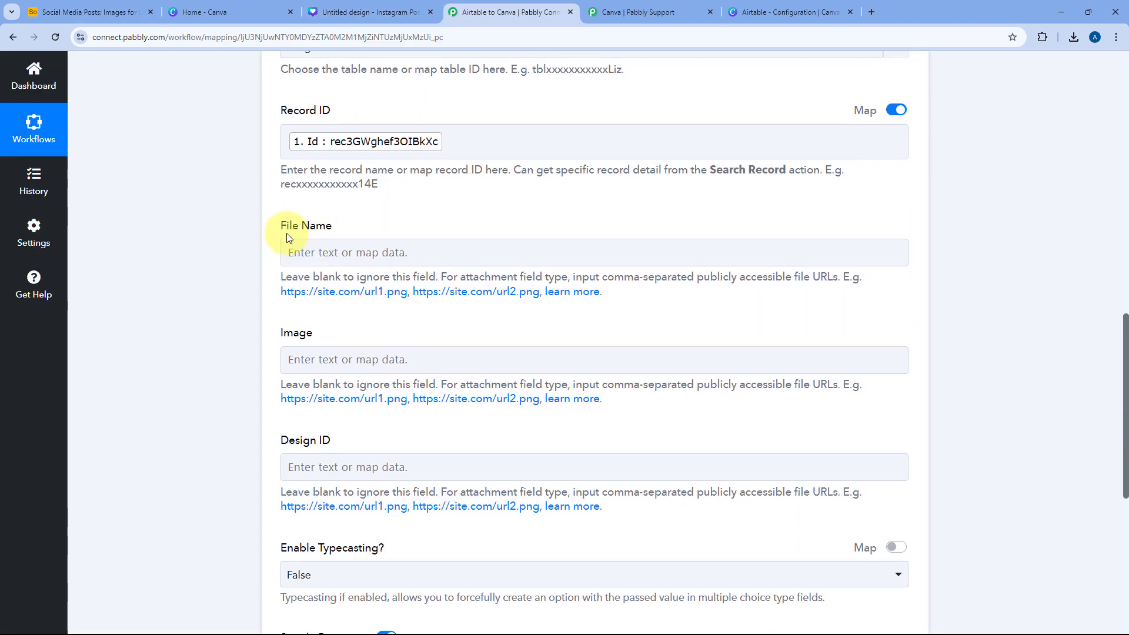
{"action": "scroll", "coordinate": [287, 234], "scroll_direction": "down", "scroll_amount": 1}
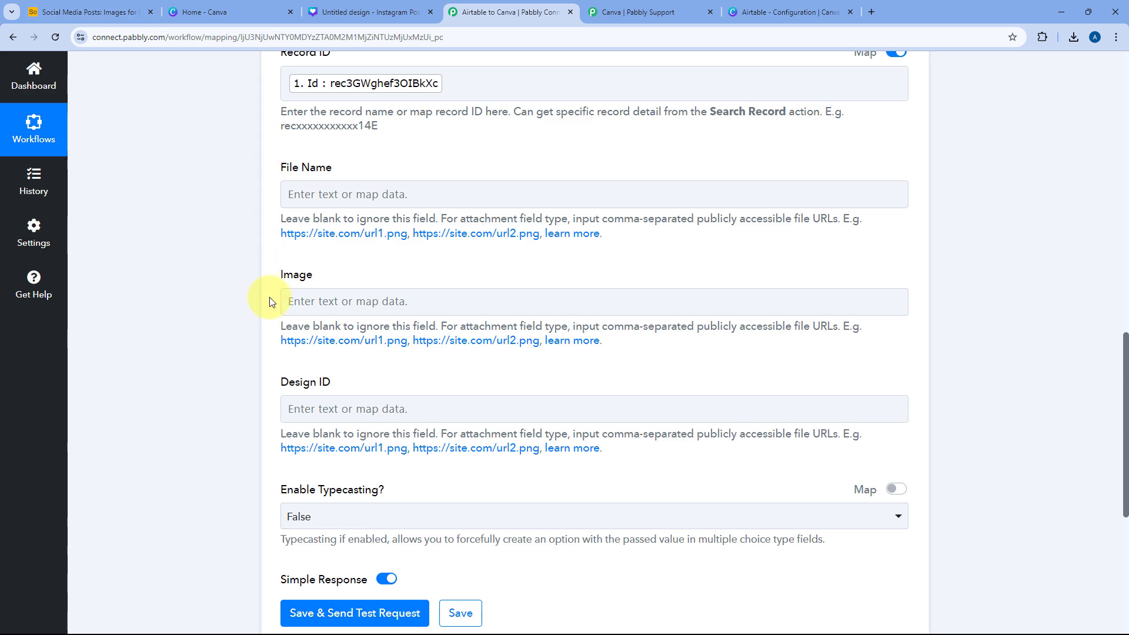
{"action": "scroll", "coordinate": [285, 288], "scroll_direction": "down", "scroll_amount": 2}
{"action": "left_click", "coordinate": [302, 292]}
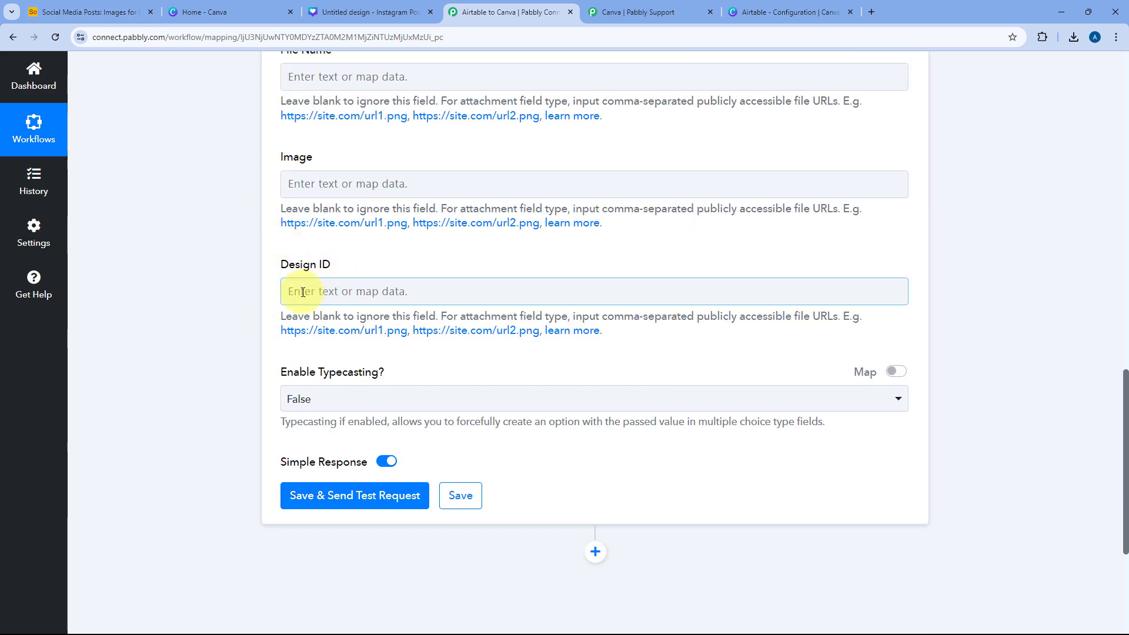
{"action": "left_click", "coordinate": [317, 294]}
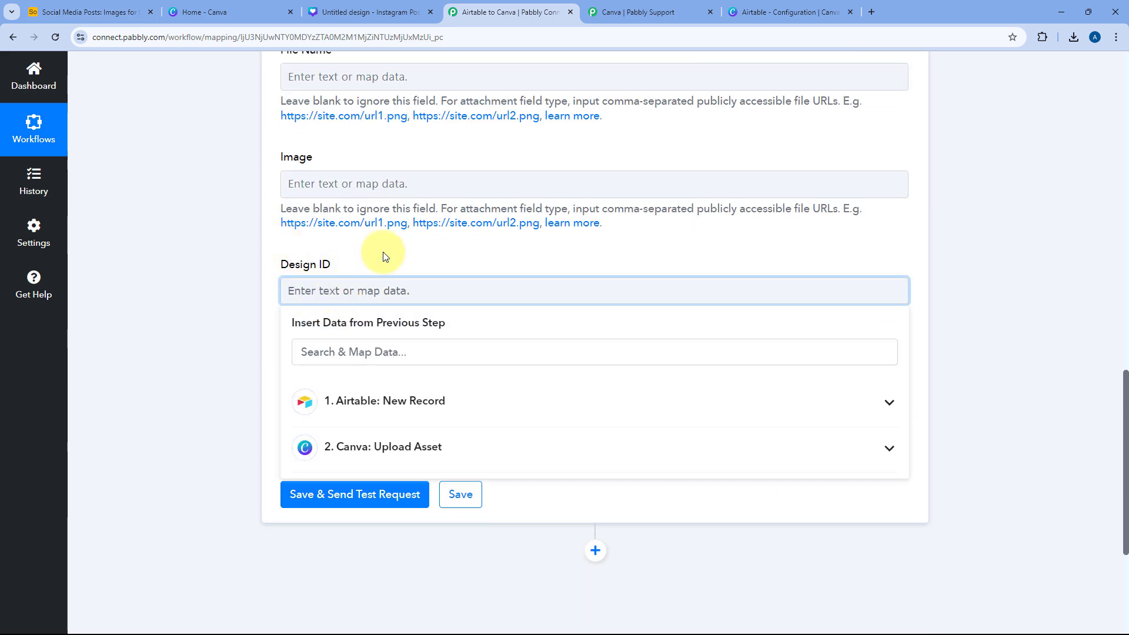
{"action": "scroll", "coordinate": [352, 247], "scroll_direction": "down", "scroll_amount": 2}
{"action": "left_click", "coordinate": [401, 333]}
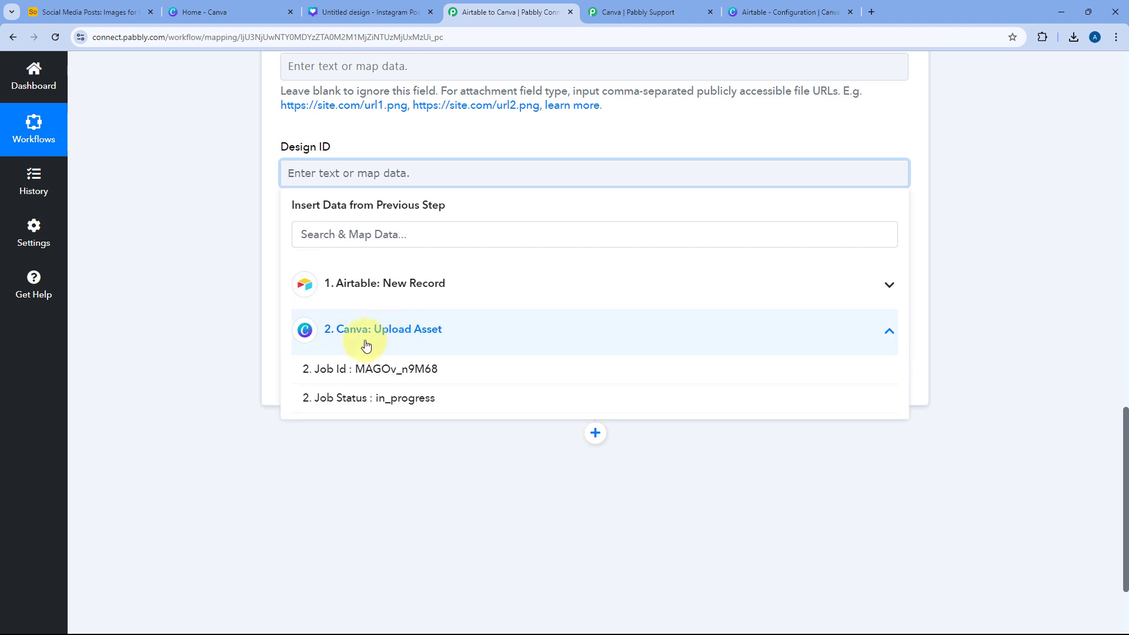
{"action": "left_click", "coordinate": [347, 369]}
{"action": "left_click", "coordinate": [230, 219]}
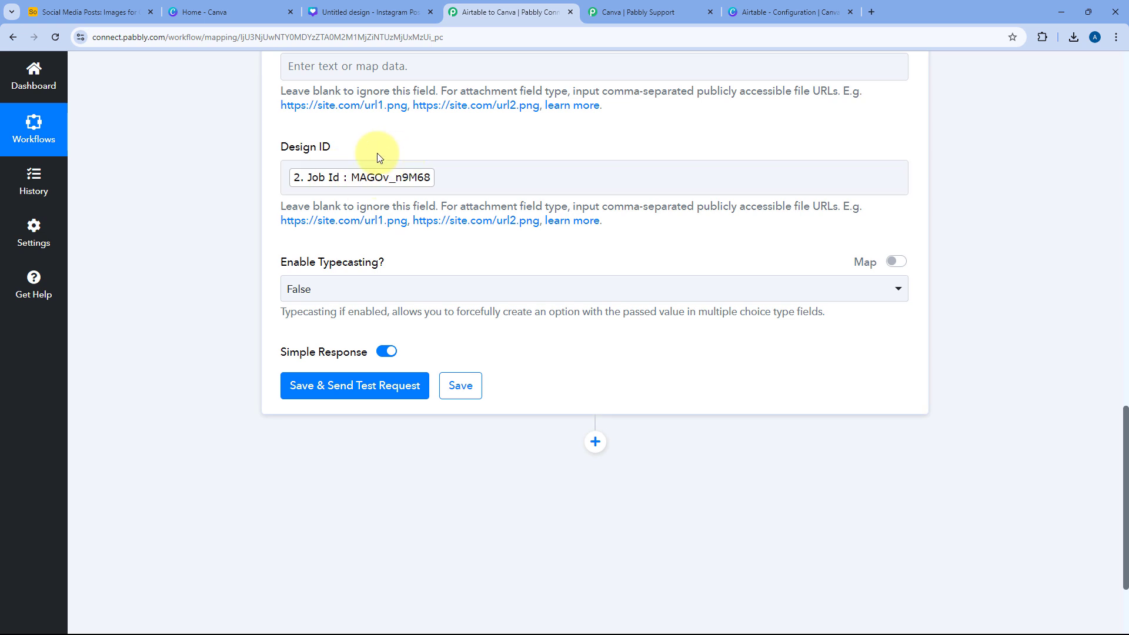
- Save the Update Record action with a test request and check the Design ID of the Fox Reading a Book row in Airtable
{"action": "left_click", "coordinate": [356, 390]}
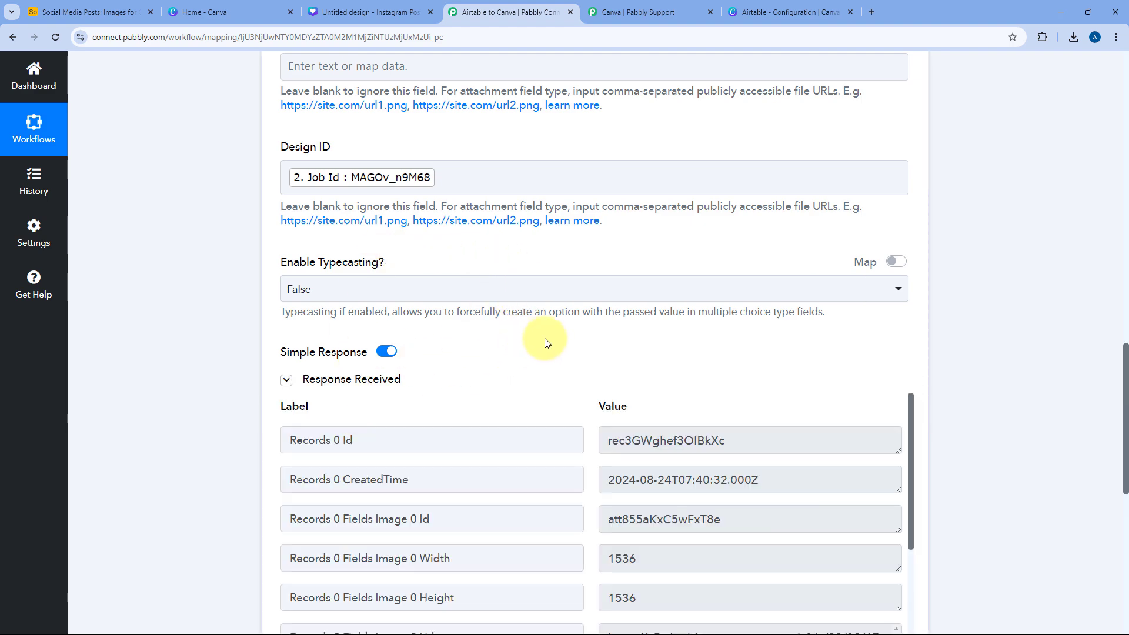
{"action": "scroll", "coordinate": [546, 343], "scroll_direction": "down", "scroll_amount": 5}
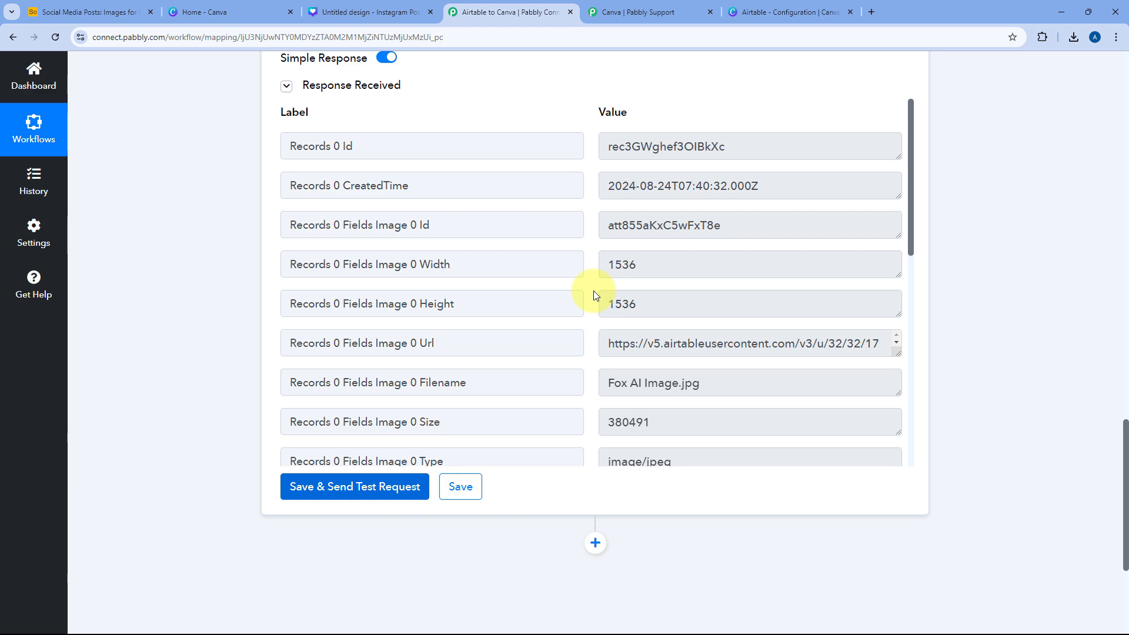
{"action": "scroll", "coordinate": [594, 291], "scroll_direction": "up", "scroll_amount": 7}
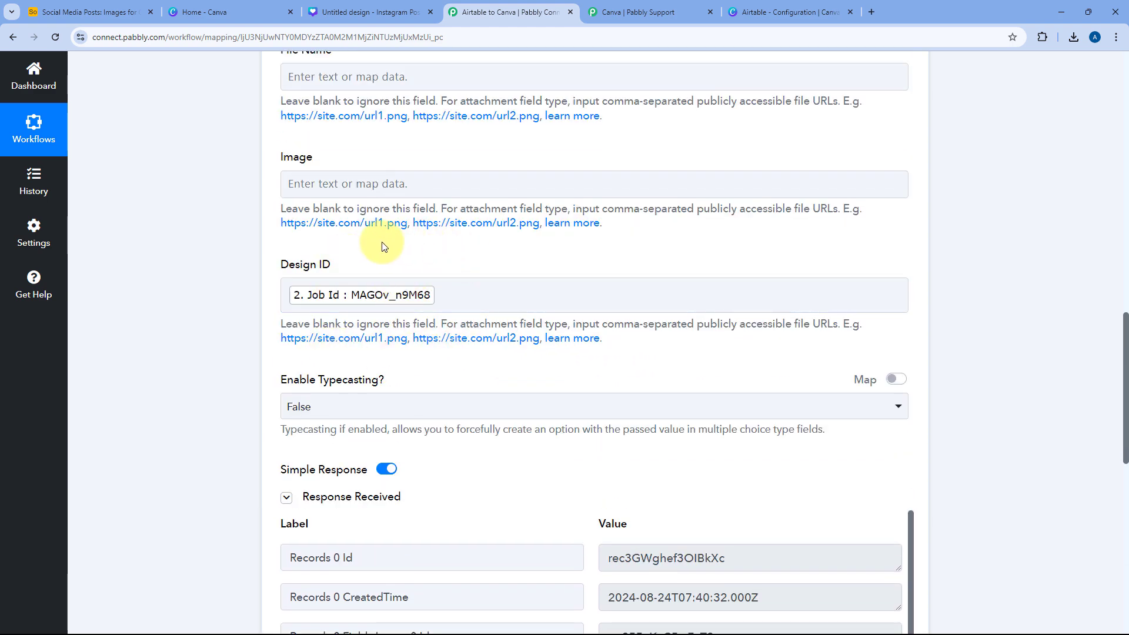
{"action": "scroll", "coordinate": [537, 230], "scroll_direction": "up", "scroll_amount": 20}
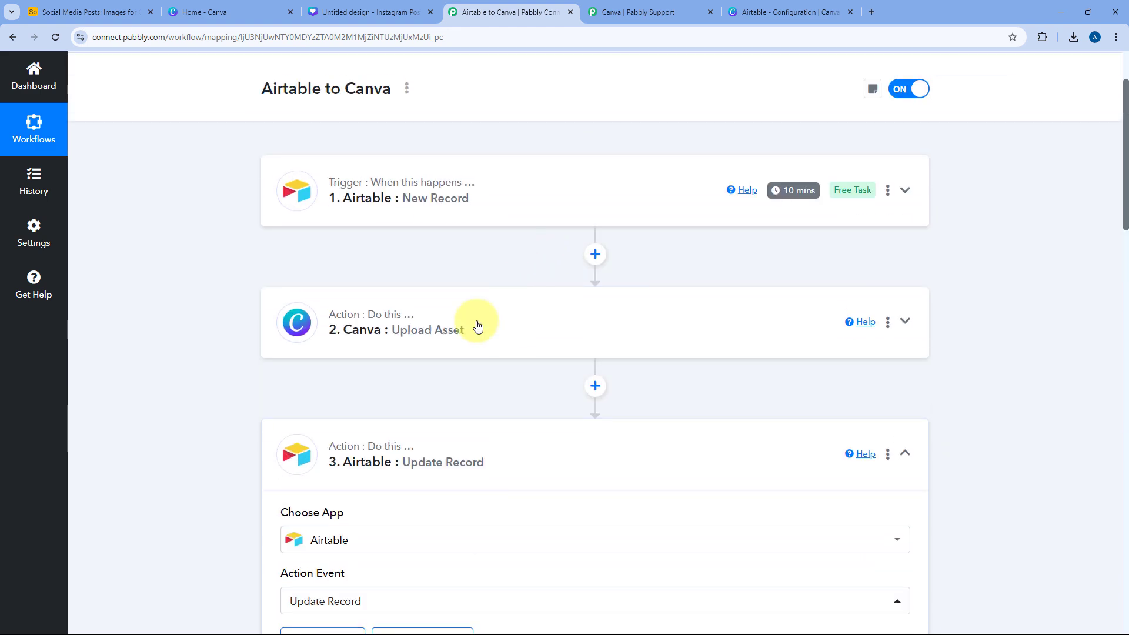
{"action": "left_click", "coordinate": [566, 432]}
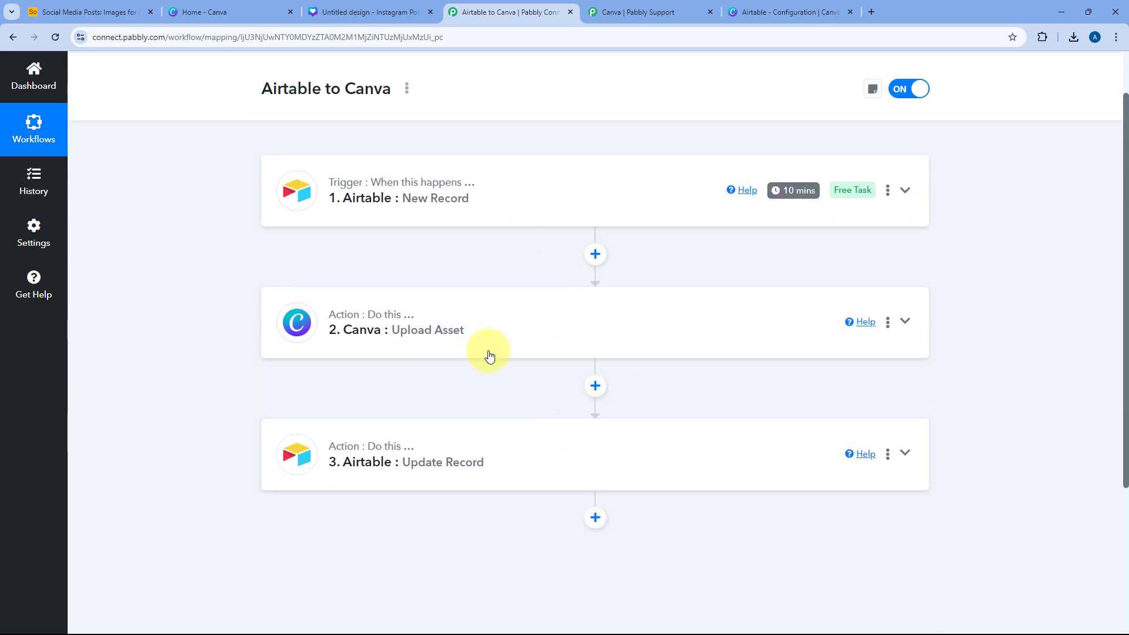
{"action": "scroll", "coordinate": [436, 357], "scroll_direction": "up", "scroll_amount": 2}
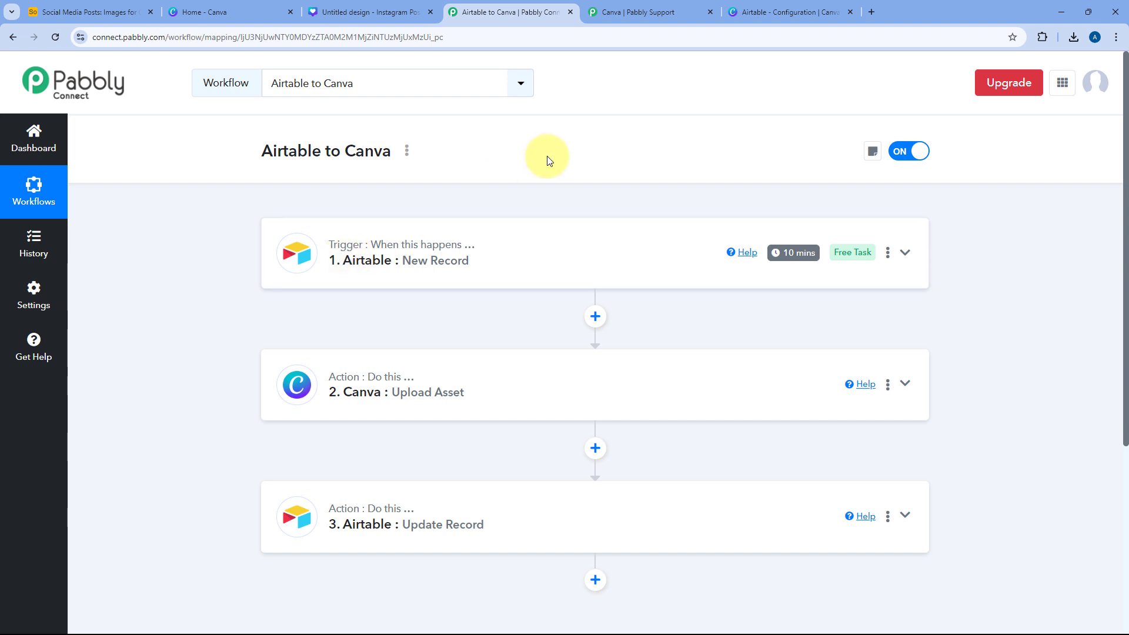
{"action": "left_click", "coordinate": [120, 10]}
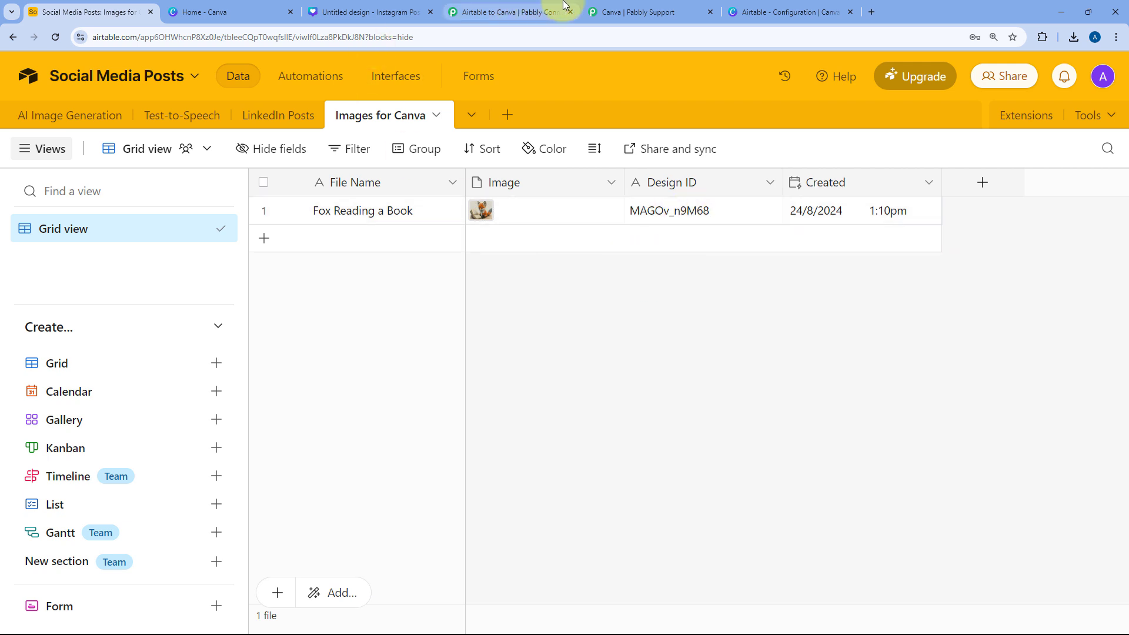
{"action": "left_click", "coordinate": [506, 11]}
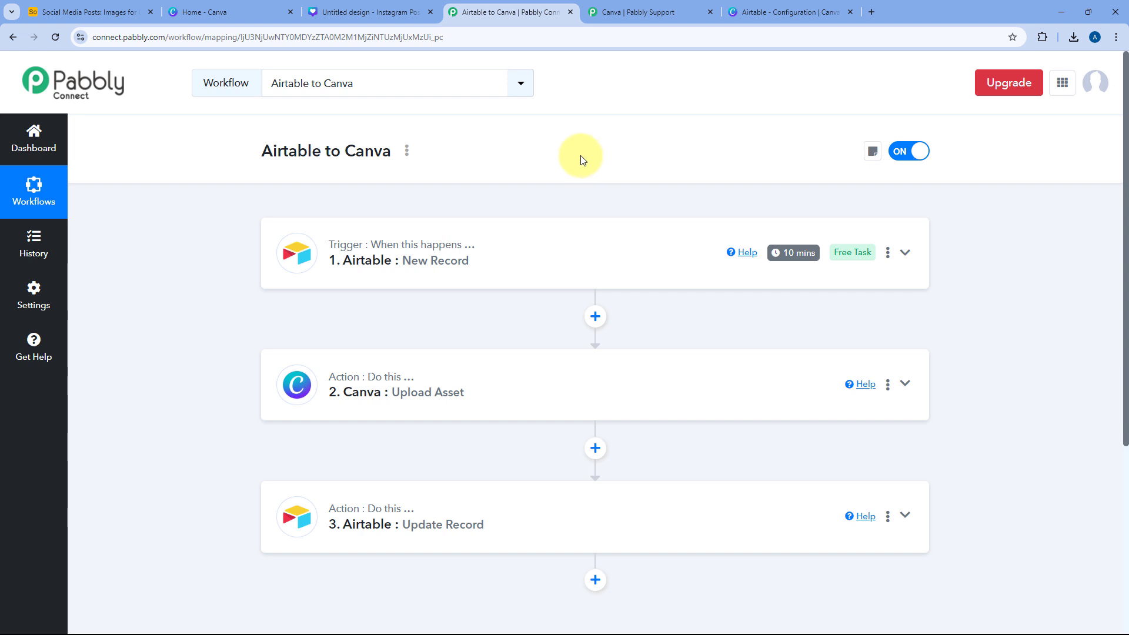
- Add a new record to the Images for Canva table in Airtable and upload Dogs.jpg from Downloads as its image
{"action": "left_click", "coordinate": [106, 12]}
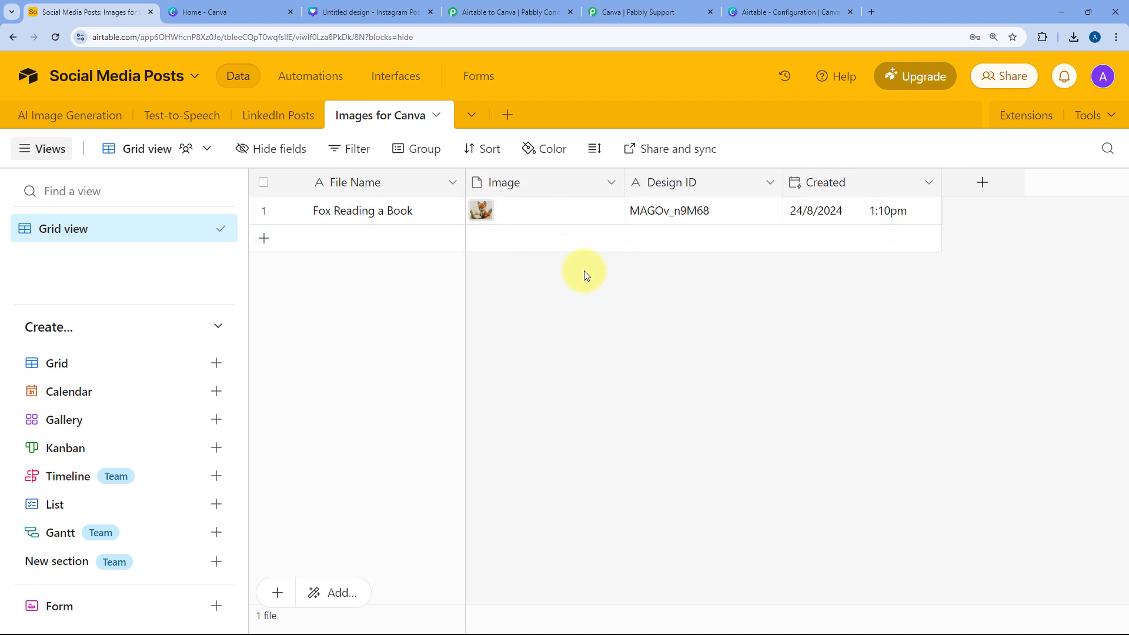
{"action": "left_click", "coordinate": [340, 238]}
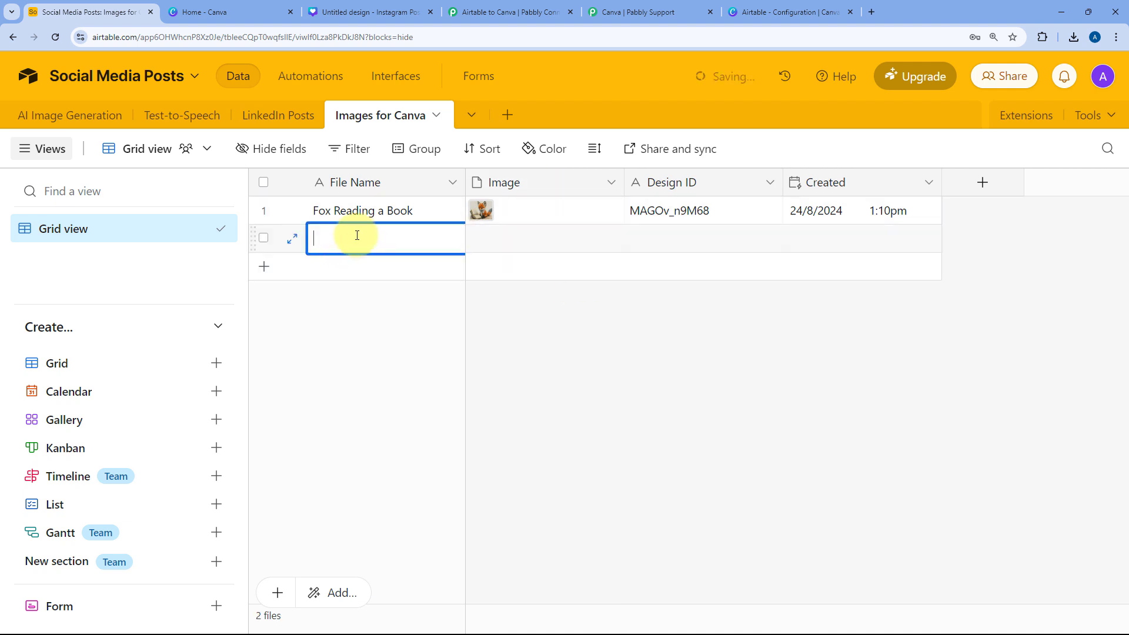
{"action": "left_click", "coordinate": [501, 241]}
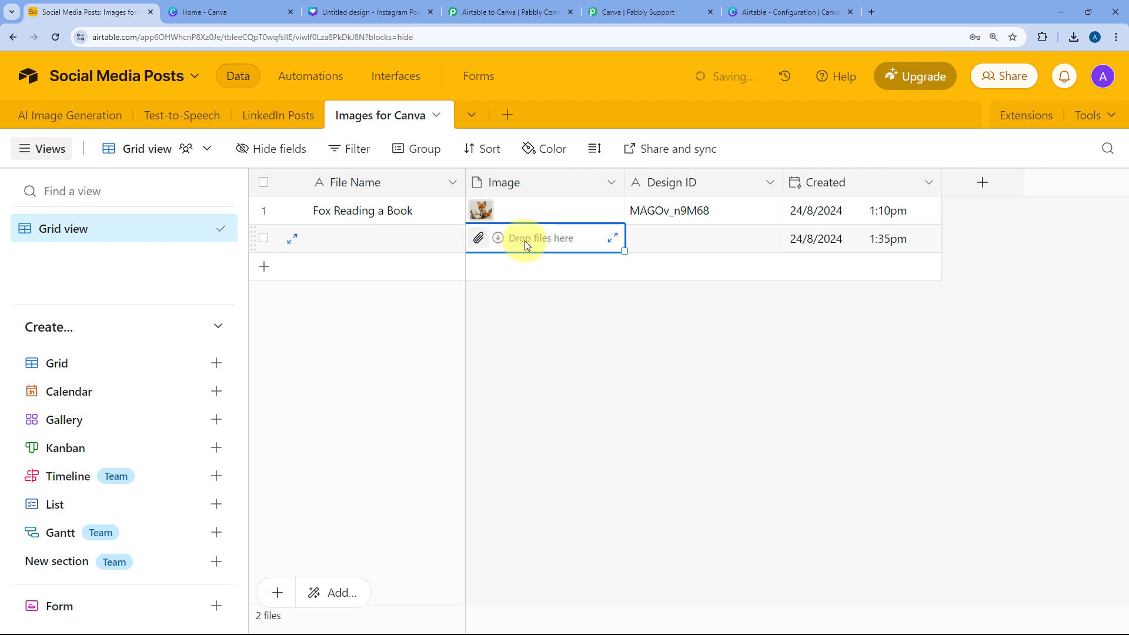
{"action": "left_click", "coordinate": [478, 240]}
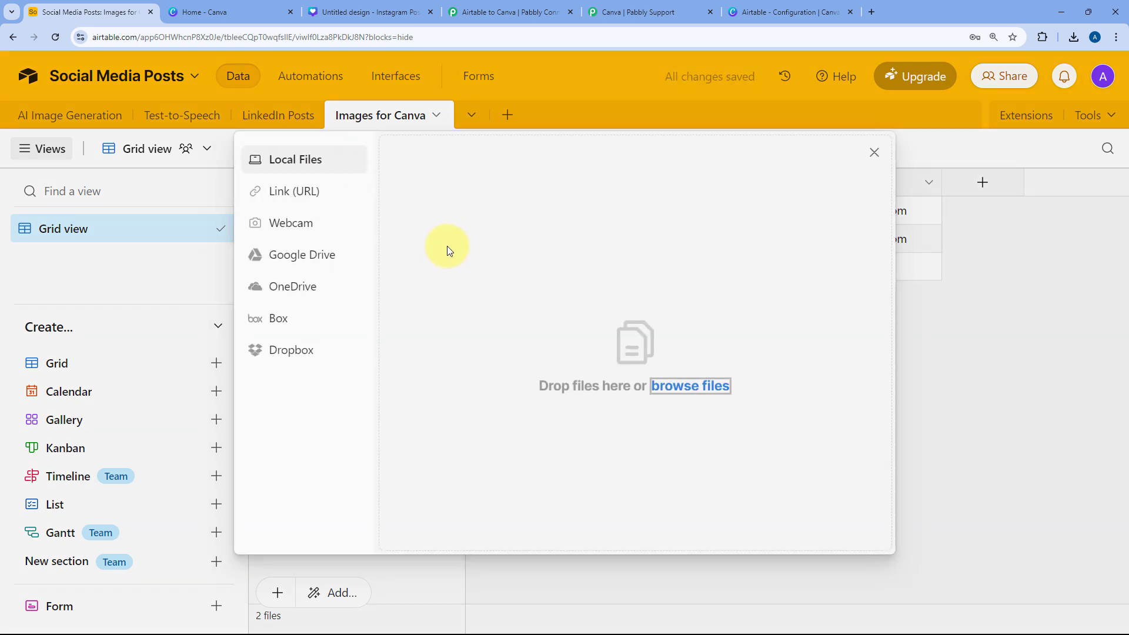
{"action": "left_click", "coordinate": [679, 395]}
{"action": "left_click", "coordinate": [218, 162]}
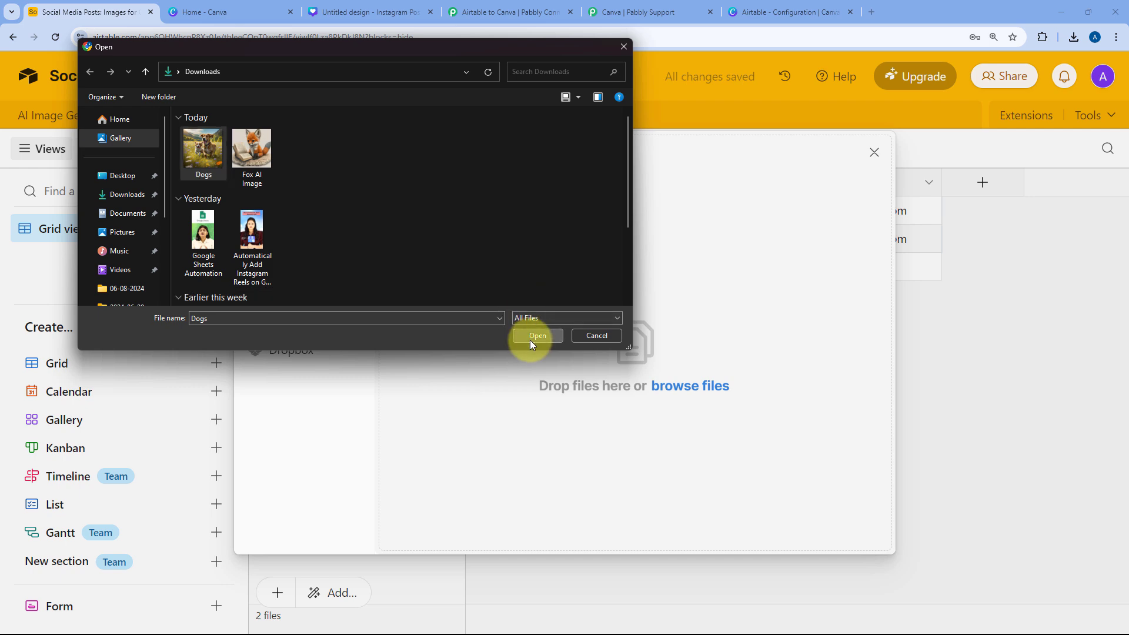
{"action": "left_click", "coordinate": [536, 336]}
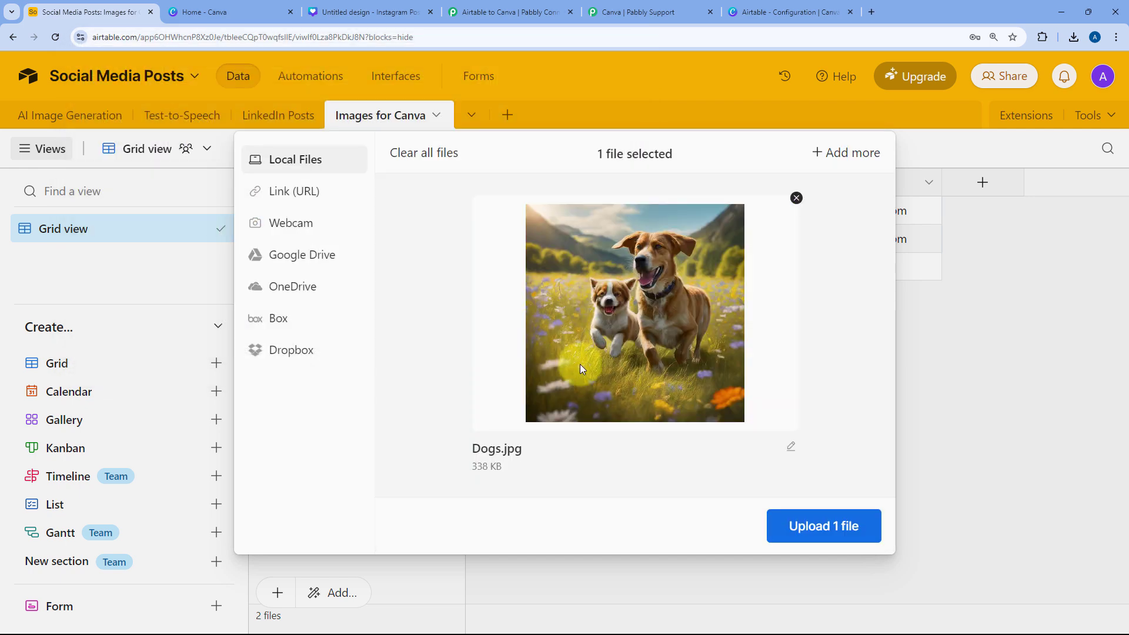
{"action": "left_click", "coordinate": [797, 525]}
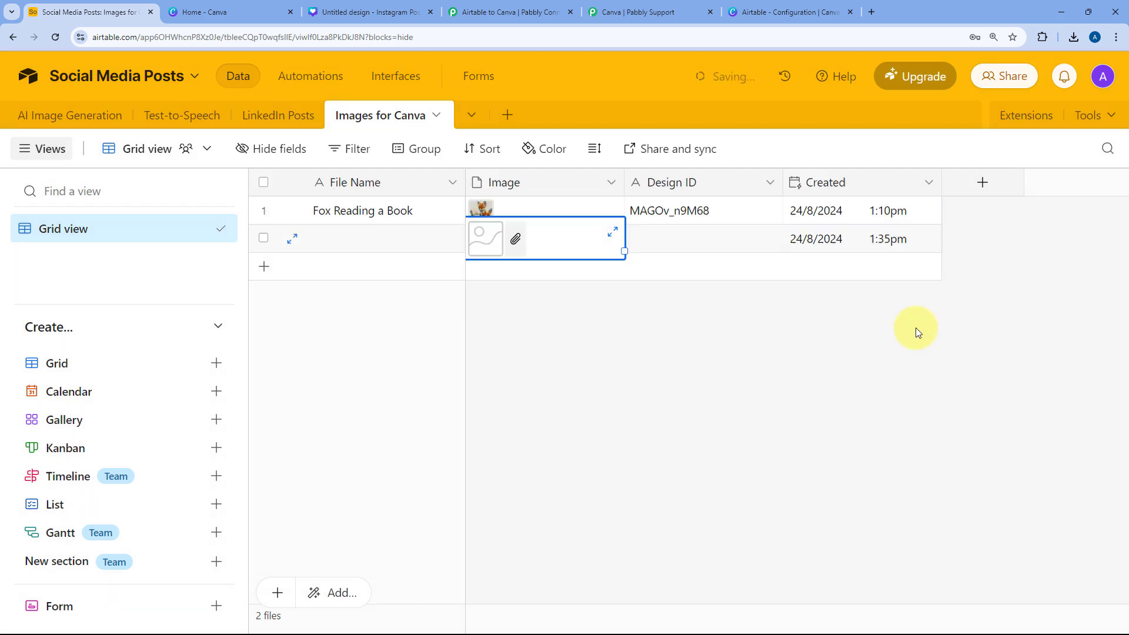
- Set the new record's File Name to Dogs in the Garden
{"action": "left_click", "coordinate": [348, 242]}
{"action": "left_click", "coordinate": [348, 242]}
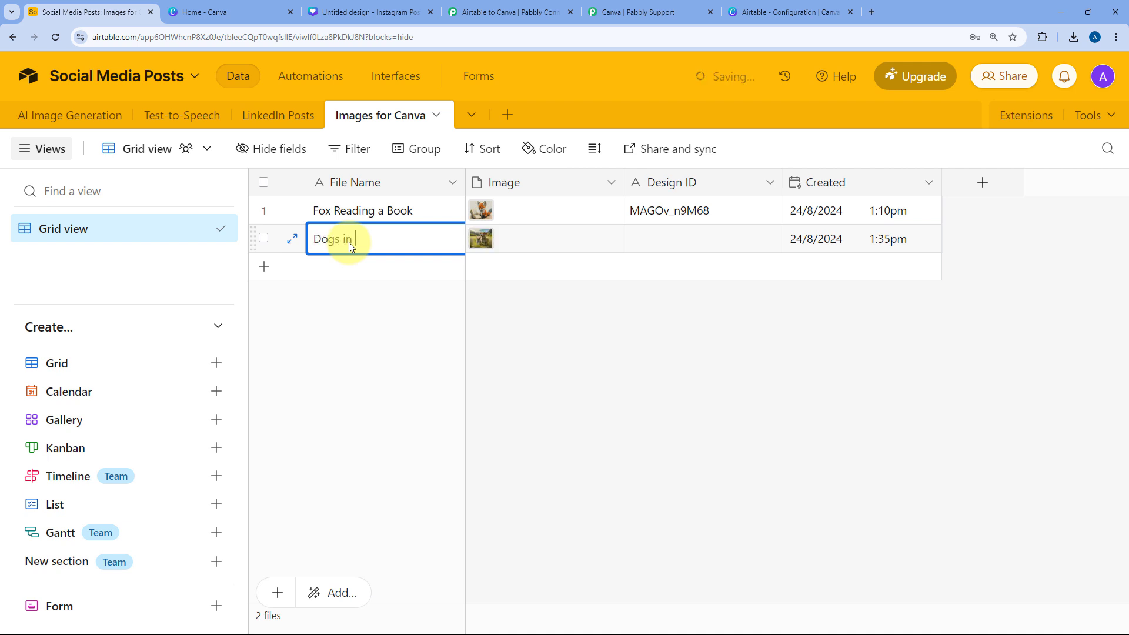
{"action": "type", "text": "Dogs in the Garden"}
{"action": "left_click", "coordinate": [464, 304]}
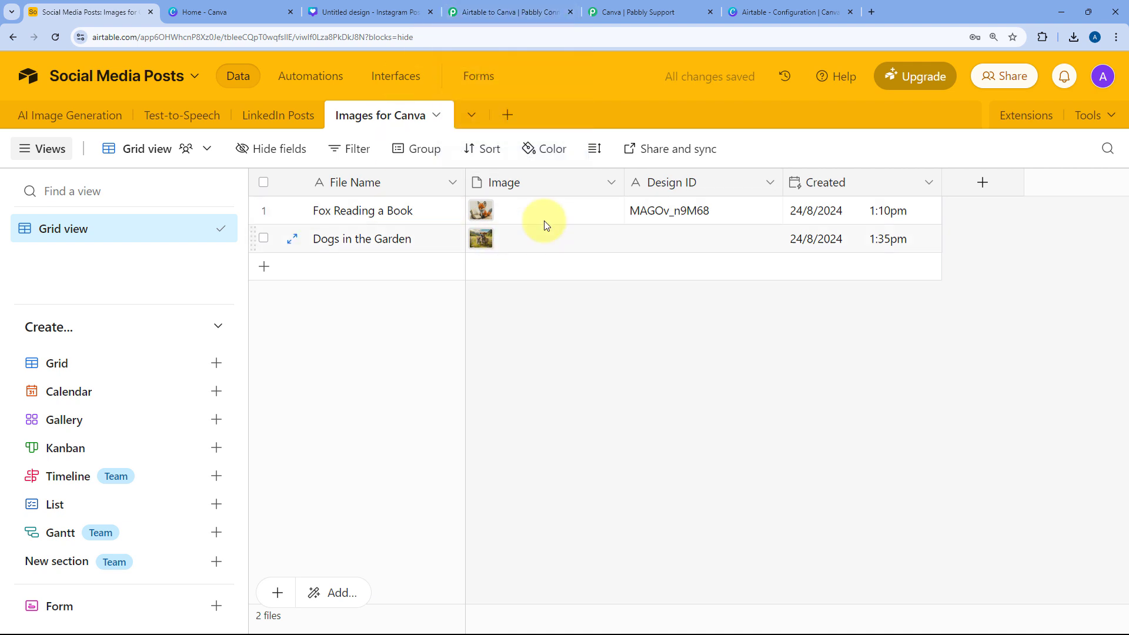
- Open the uploads in the Canva Instagram Post design and delete the fox image from the page
{"action": "left_click", "coordinate": [360, 12]}
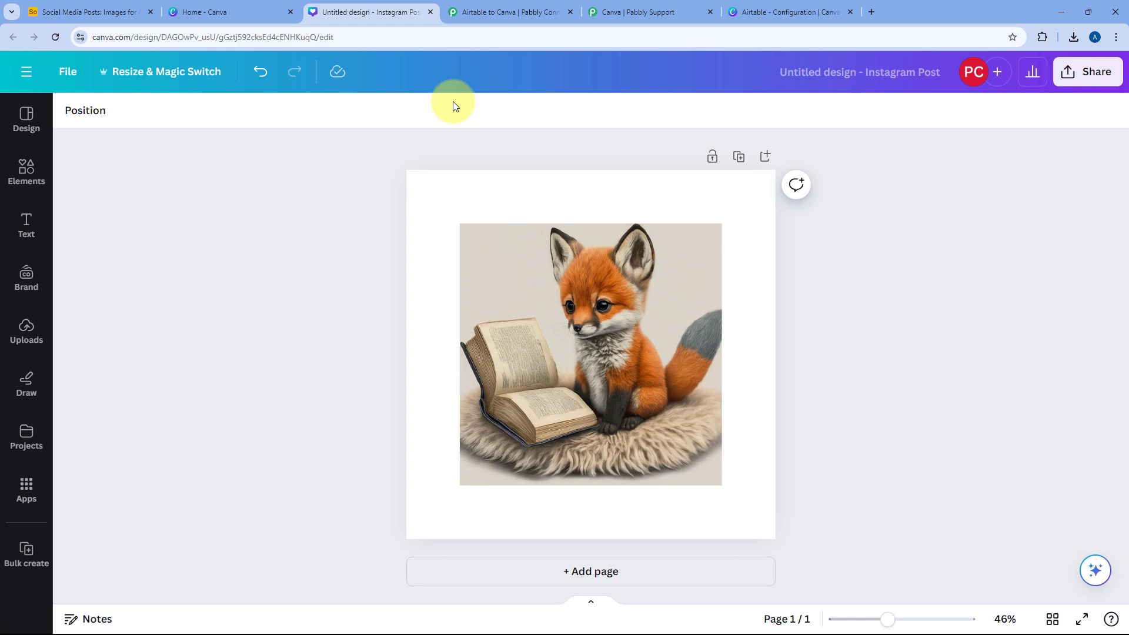
{"action": "left_click", "coordinate": [473, 11]}
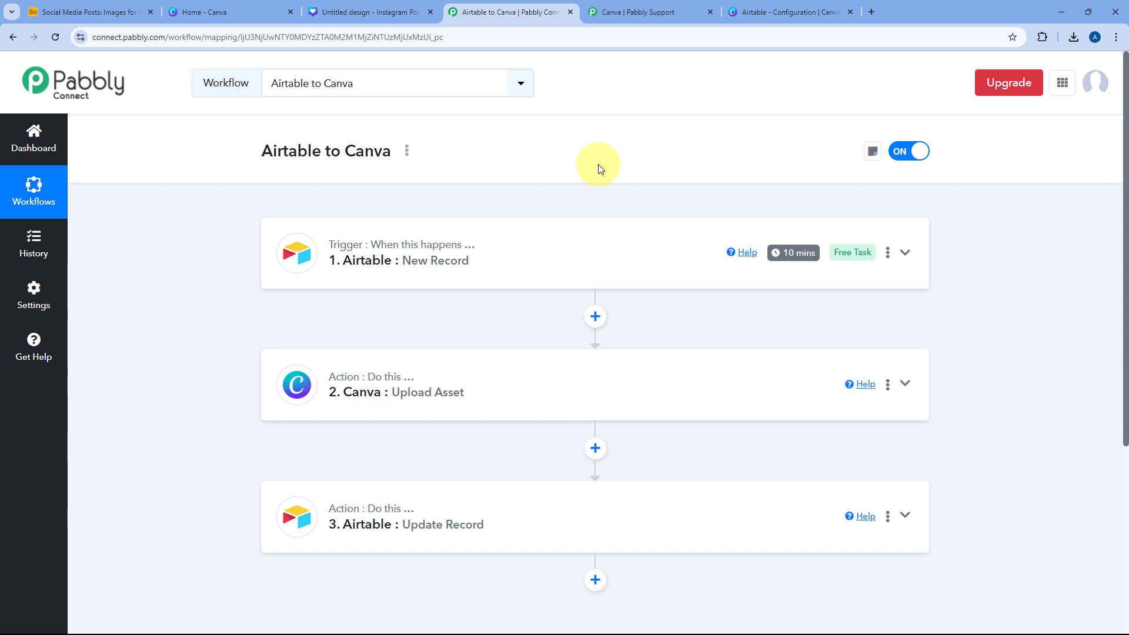
{"action": "left_click", "coordinate": [371, 12]}
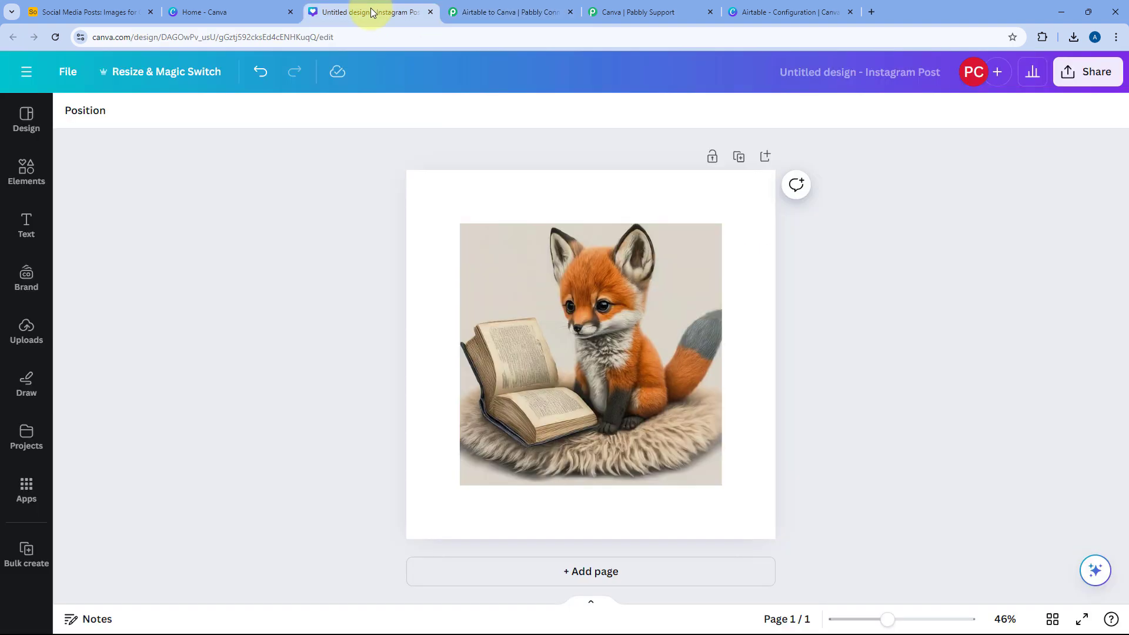
{"action": "left_click", "coordinate": [27, 330]}
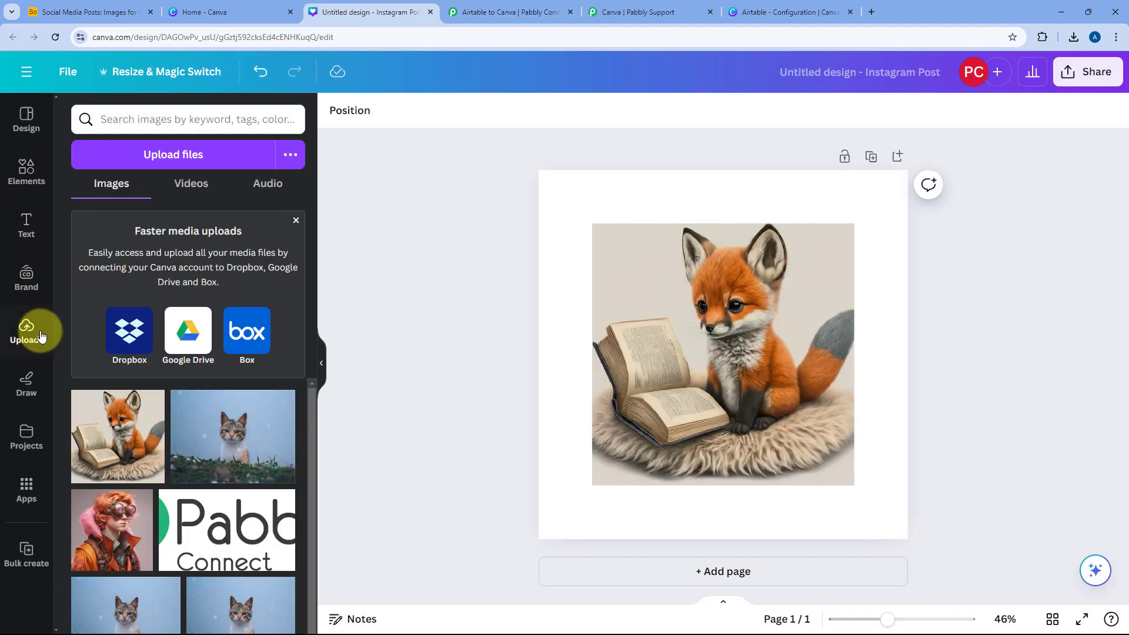
{"action": "left_click", "coordinate": [696, 343]}
{"action": "key", "text": "Delete"}
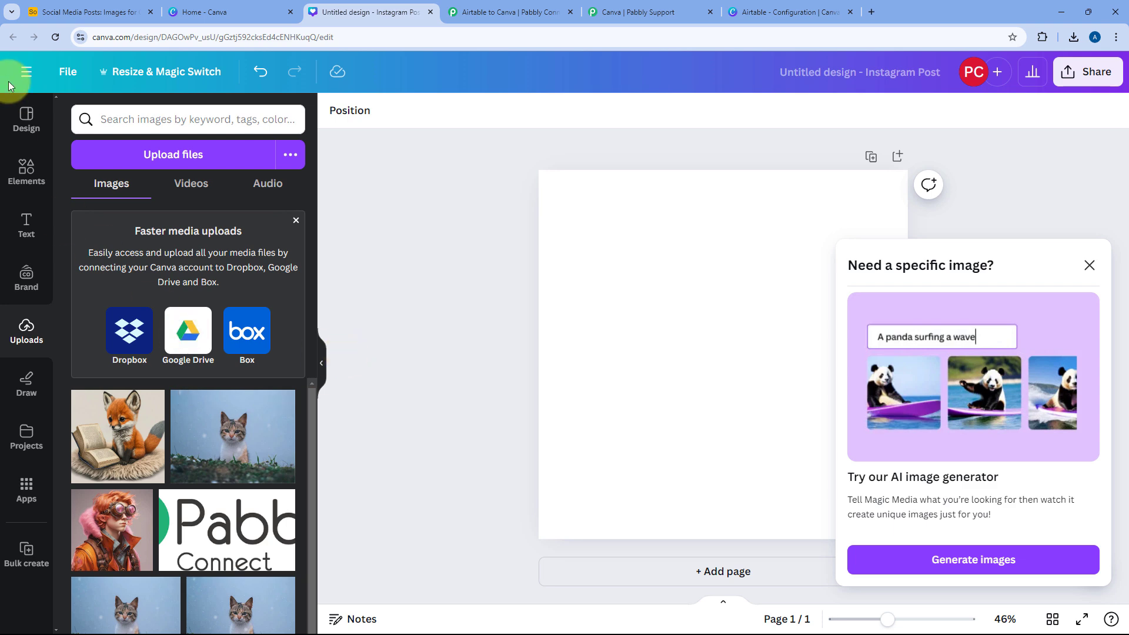
- Place the uploaded dogs image on the blank page of the Canva design
{"action": "left_click", "coordinate": [30, 340]}
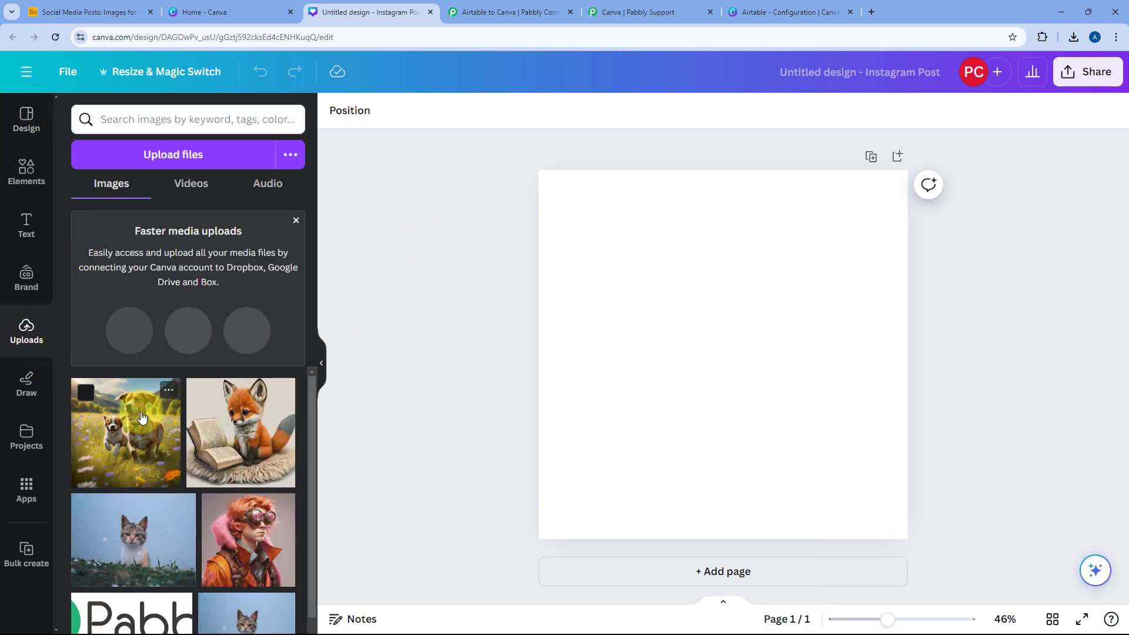
{"action": "left_click", "coordinate": [141, 417]}
{"action": "left_click", "coordinate": [579, 328]}
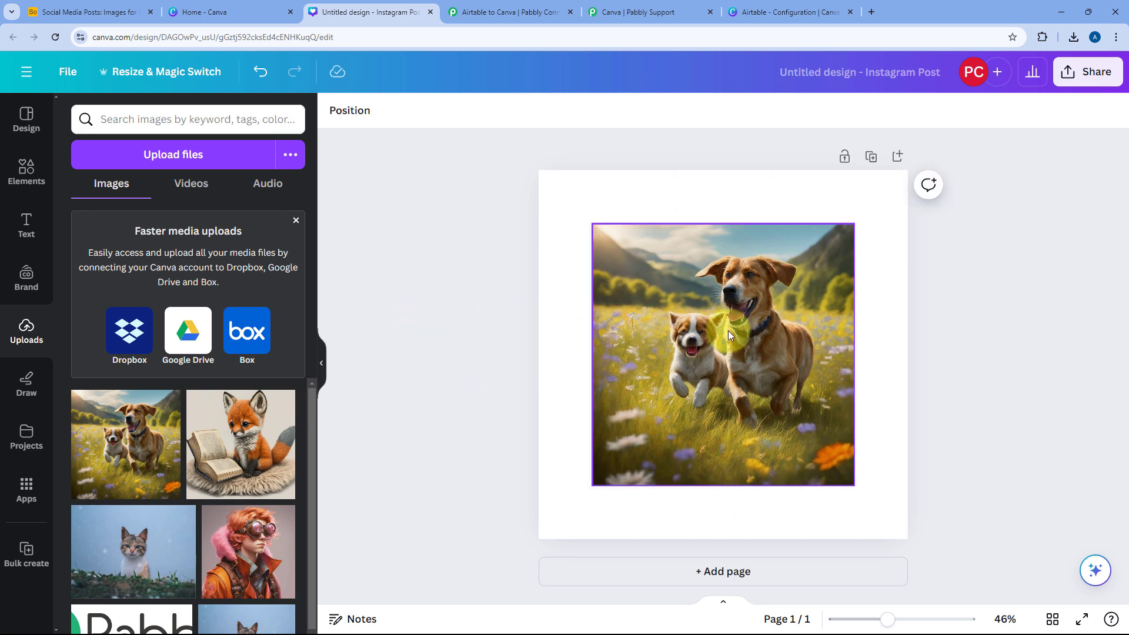
- Check the Design ID of the Dogs in the Garden row in Airtable against the Canva design and return to the Pabbly Connect workflow
{"action": "left_click", "coordinate": [106, 11]}
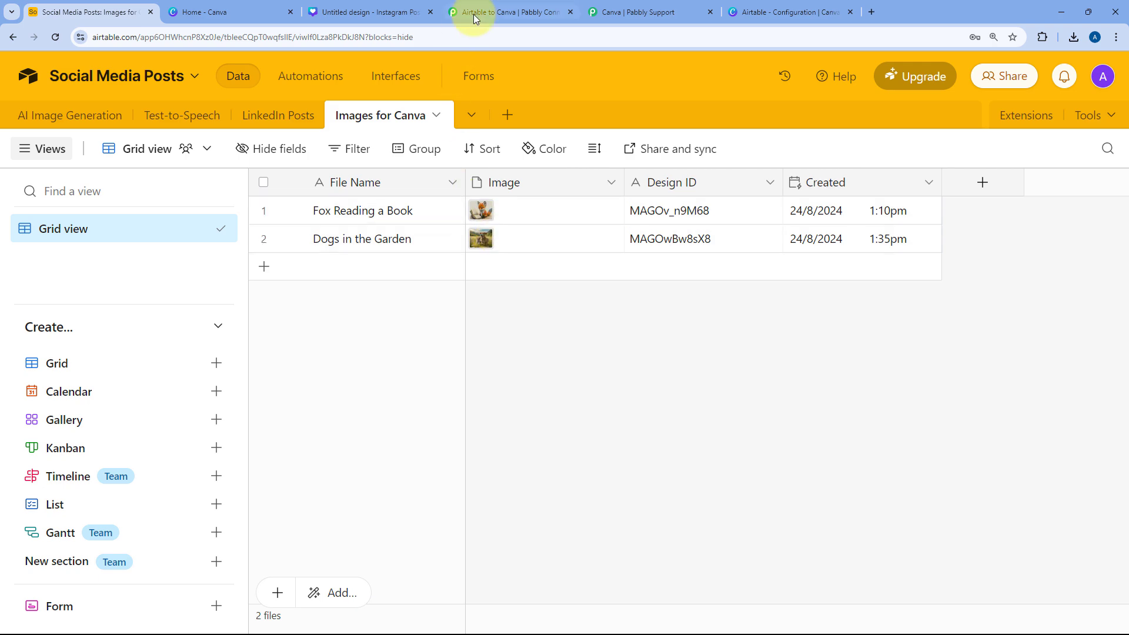
{"action": "left_click", "coordinate": [385, 10]}
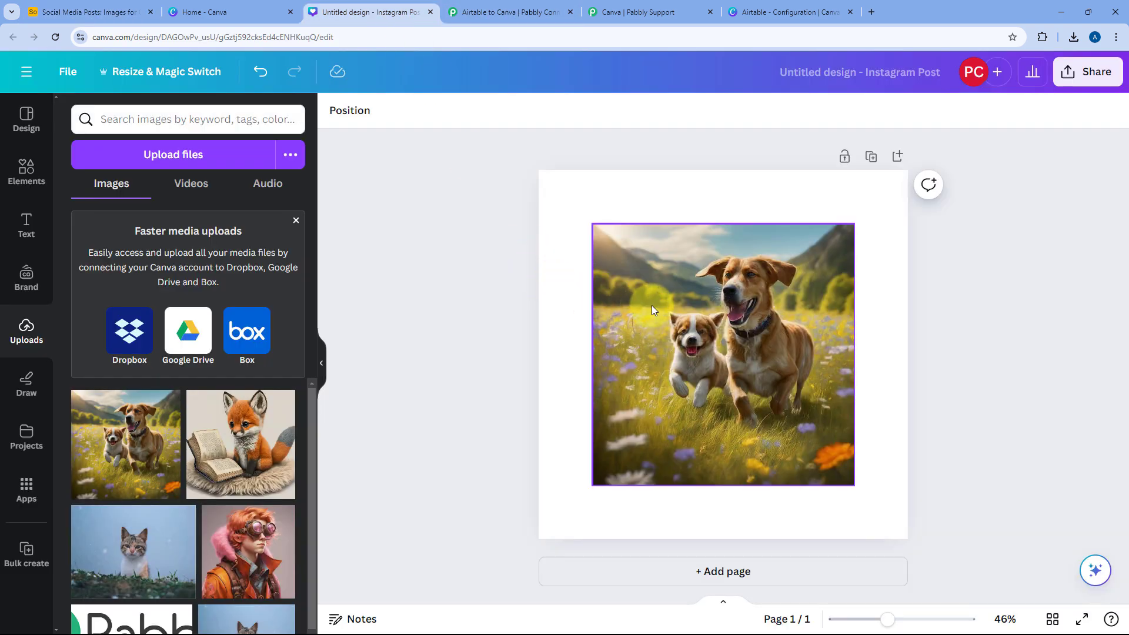
{"action": "left_click", "coordinate": [107, 8]}
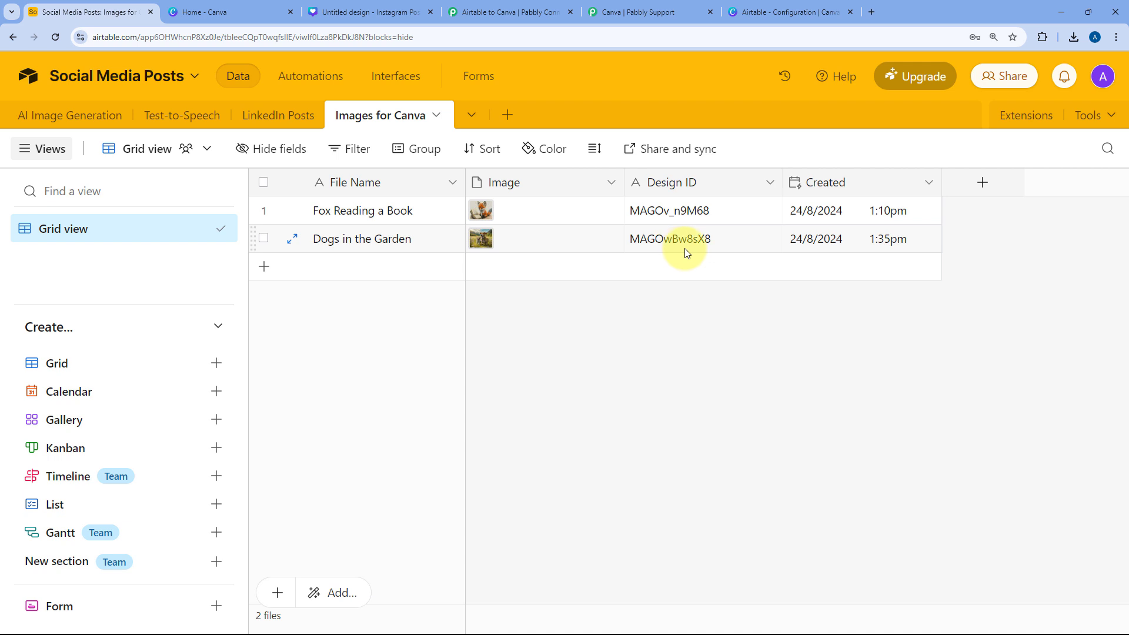
{"action": "left_click", "coordinate": [505, 12]}
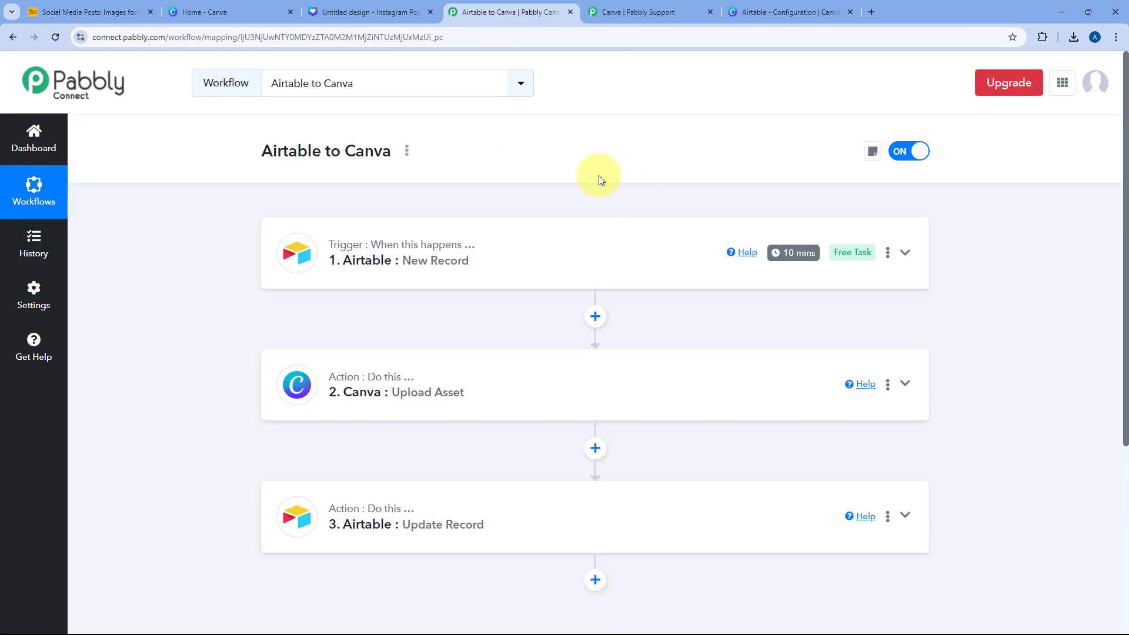